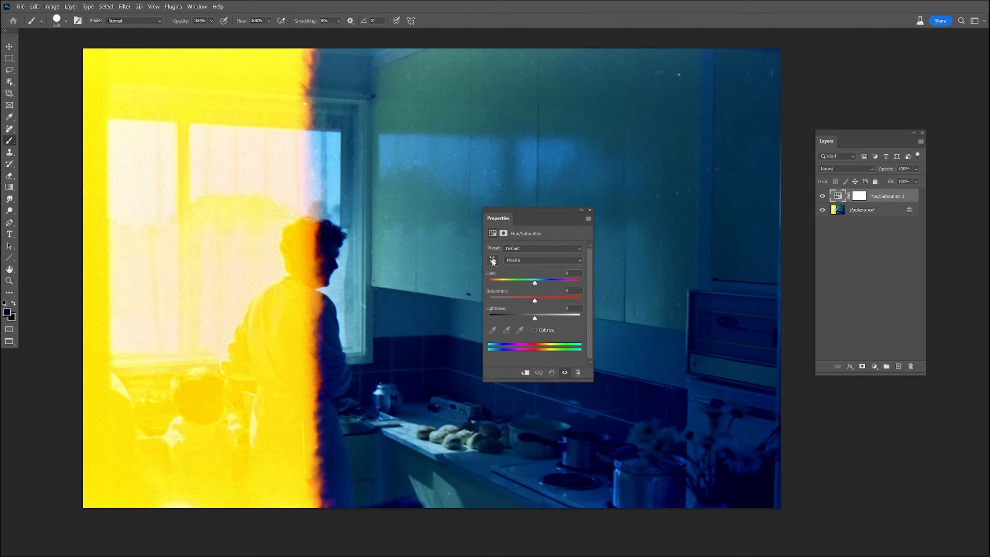
# - Target the Yellows range in the Hue/Saturation adjustment and lower its Lightness to -94
pyautogui.click(492, 260)
pyautogui.click(493, 261)
pyautogui.click(520, 261)
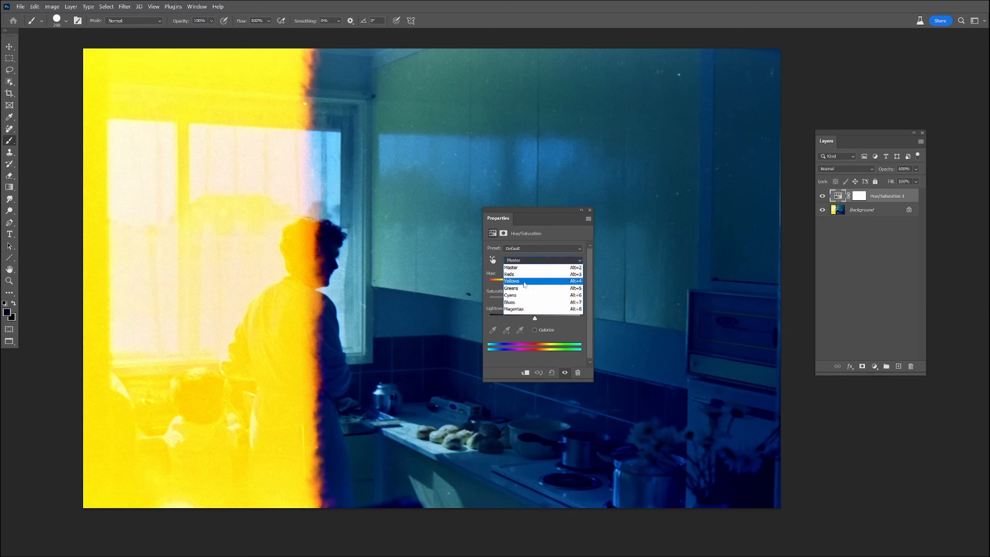
pyautogui.click(524, 284)
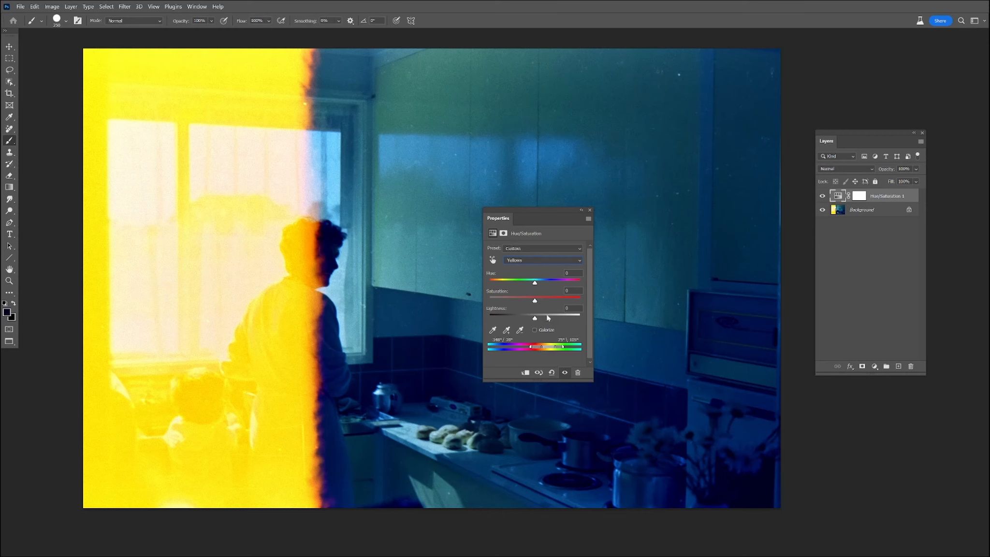
pyautogui.moveTo(533, 319); pyautogui.dragTo(492, 322)
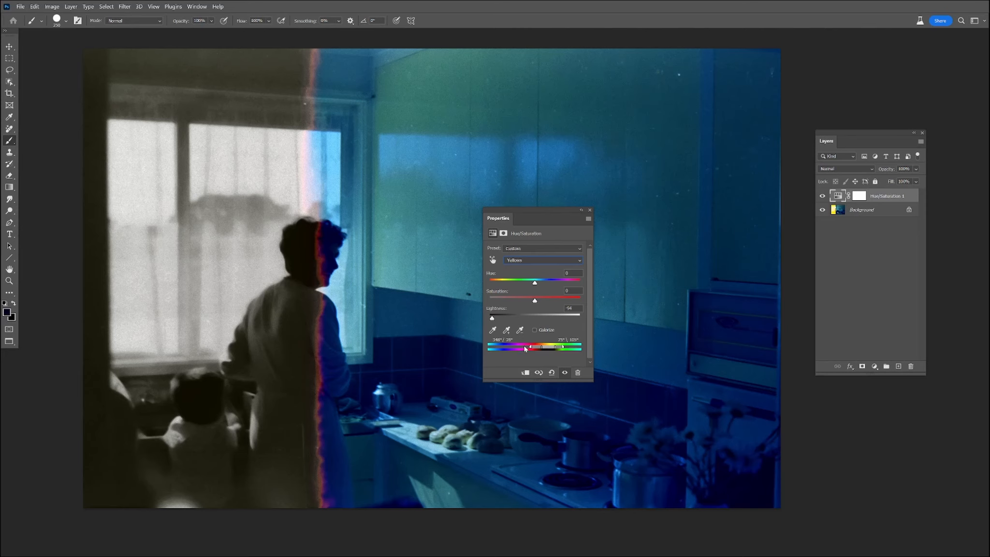
# - Widen the Yellows colour range toward the reds and magentas in the Hue/Saturation adjustment, and close its properties
pyautogui.moveTo(530, 347); pyautogui.dragTo(524, 348)
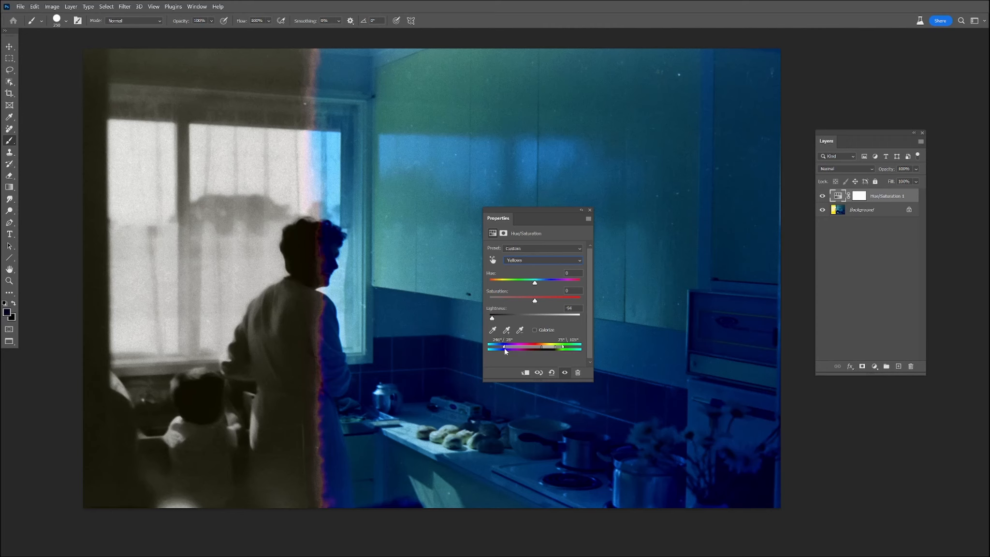
pyautogui.moveTo(512, 349); pyautogui.dragTo(522, 350)
pyautogui.moveTo(538, 350); pyautogui.dragTo(544, 350)
pyautogui.click(589, 212)
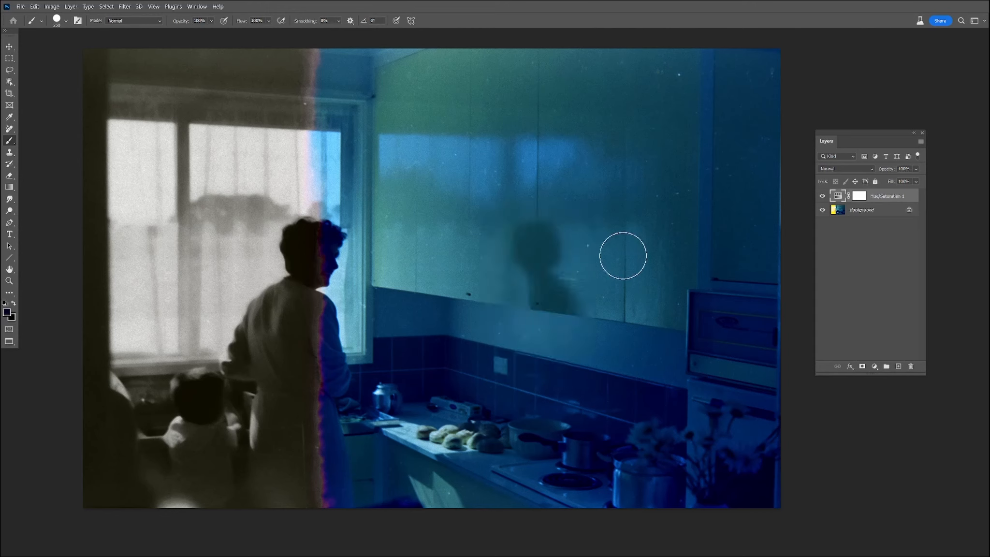
# - Merge the Hue/Saturation 1 adjustment layer with the Background
pyautogui.click(873, 215)
pyautogui.rightClick(869, 211)
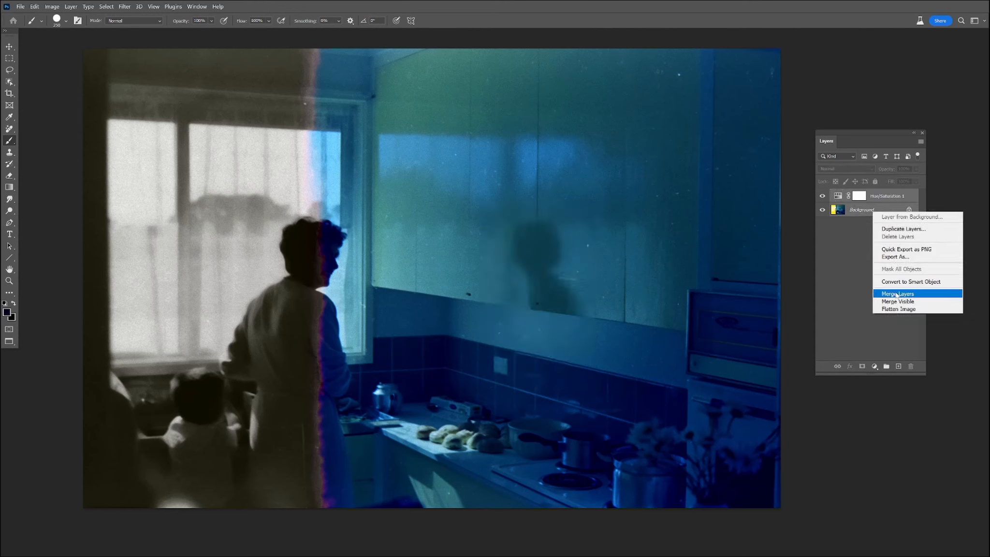
pyautogui.click(889, 294)
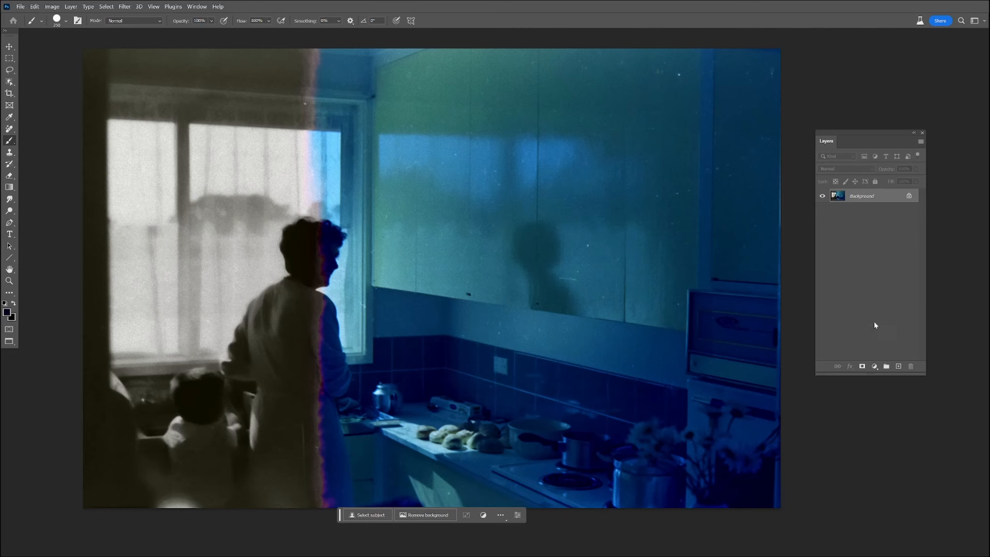
# - Add a new empty layer above the Background and set its blend mode to Color
pyautogui.click(898, 366)
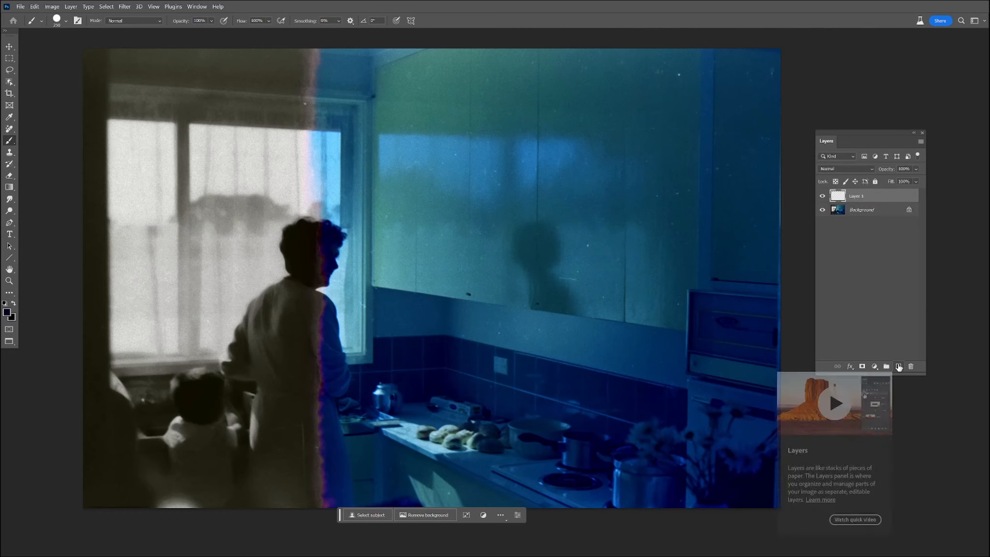
pyautogui.click(849, 167)
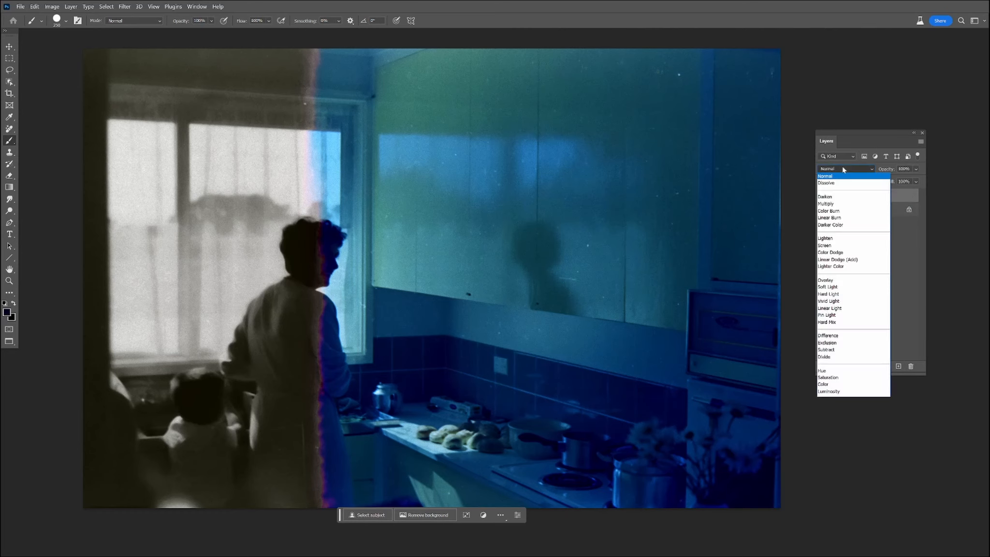
pyautogui.click(827, 385)
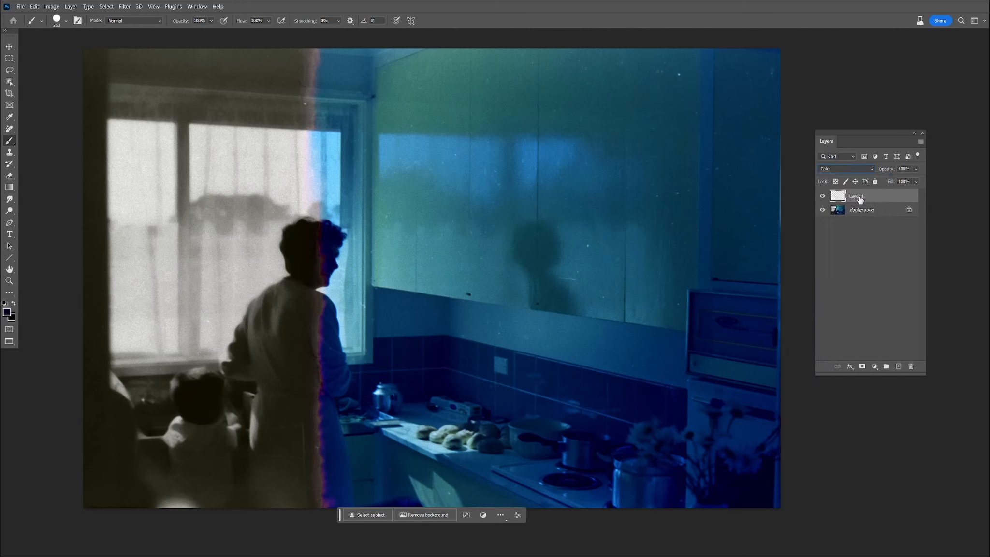
# - Set the Eyedropper tool to sample from Current & Below
pyautogui.click(10, 120)
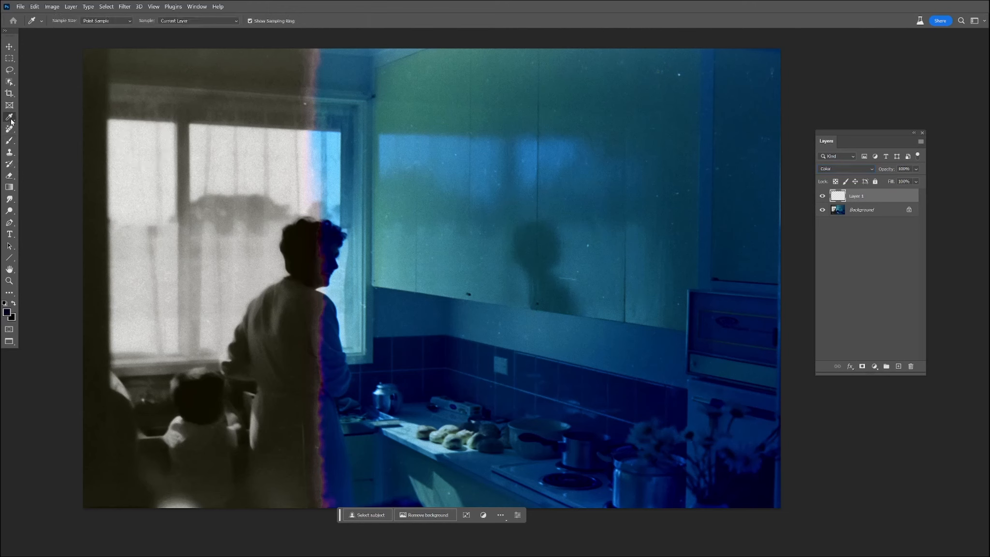
pyautogui.click(198, 21)
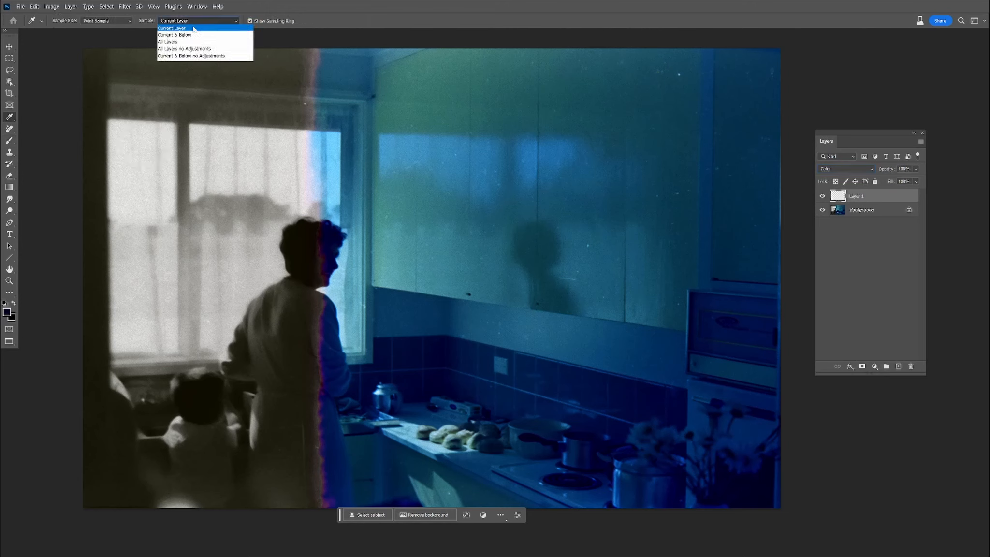
pyautogui.click(189, 36)
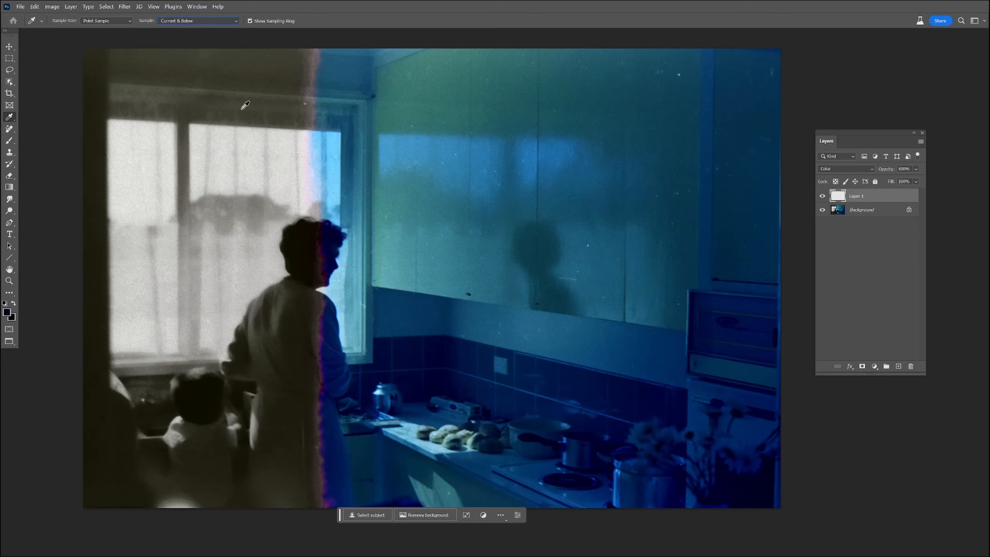
# - Sample a blue from the undamaged side of the photo and paint it over the ceiling area above the window with a 100 px brush
pyautogui.click(9, 141)
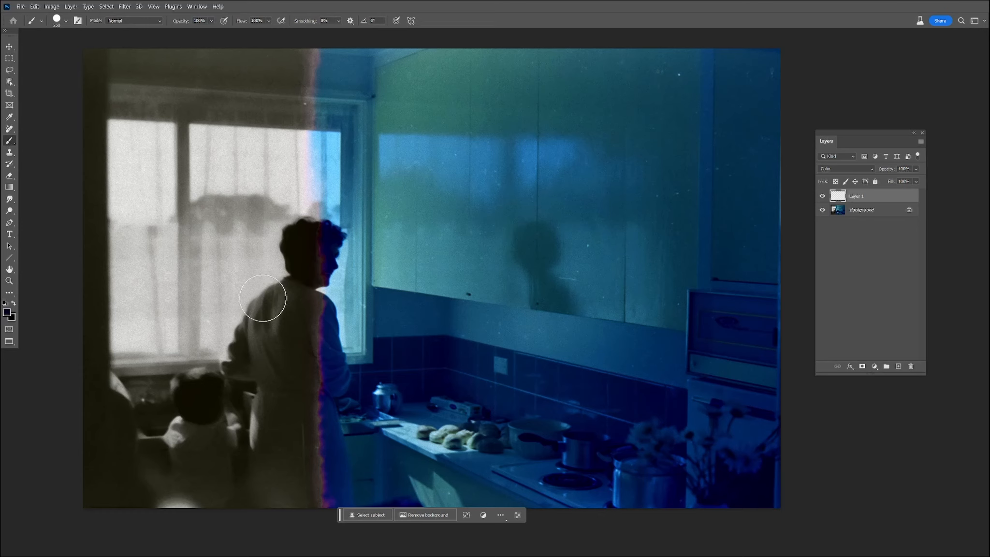
pyautogui.keyDown('alt'); pyautogui.click(406, 312); pyautogui.keyUp('alt')
pyautogui.keyDown('alt'); pyautogui.click(429, 485); pyautogui.keyUp('alt')
pyautogui.press('[')
pyautogui.press('[')
pyautogui.press('[')
pyautogui.press('[')
pyautogui.press('[')
pyautogui.moveTo(316, 75)
pyautogui.mouseDown()
pyautogui.moveTo(214, 72)
pyautogui.moveTo(297, 61)
pyautogui.moveTo(305, 70)
pyautogui.moveTo(310, 60)
pyautogui.moveTo(100, 45)
pyautogui.moveTo(163, 57)
pyautogui.moveTo(110, 57)
pyautogui.moveTo(201, 65)
pyautogui.moveTo(115, 63)
pyautogui.moveTo(298, 75)
pyautogui.moveTo(285, 59)
pyautogui.mouseUp()
# - Switch to the Soft Round brush and paint sampled blues over the wall above the window and down the photo's left edge
pyautogui.rightClick(345, 73)
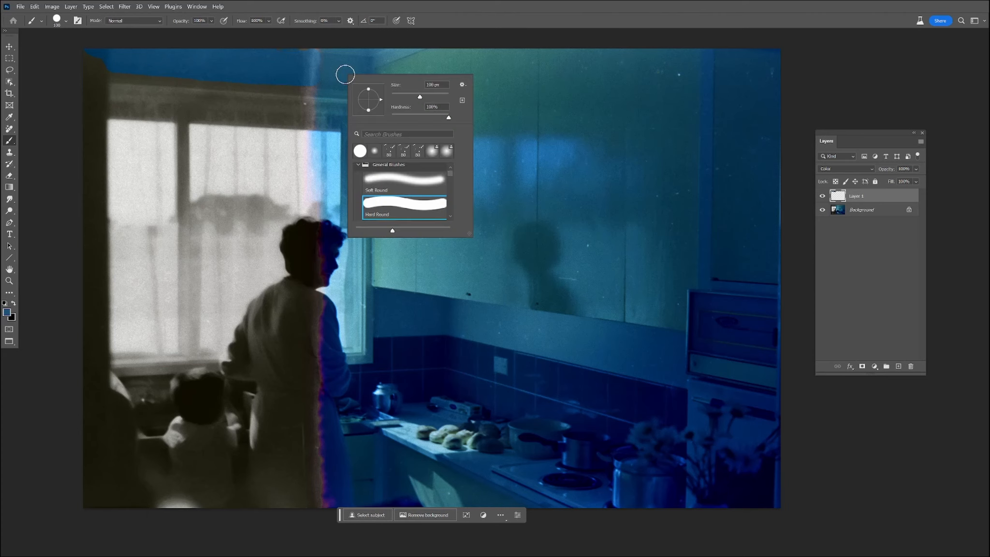
pyautogui.click(382, 176)
pyautogui.click(336, 91)
pyautogui.moveTo(327, 94); pyautogui.dragTo(90, 75)
pyautogui.moveTo(314, 99)
pyautogui.mouseDown()
pyautogui.moveTo(125, 76)
pyautogui.moveTo(94, 61)
pyautogui.mouseUp()
pyautogui.keyDown('alt'); pyautogui.click(767, 109); pyautogui.keyUp('alt')
pyautogui.moveTo(97, 62)
pyautogui.mouseDown()
pyautogui.moveTo(89, 278)
pyautogui.moveTo(96, 118)
pyautogui.moveTo(95, 270)
pyautogui.moveTo(80, 398)
pyautogui.moveTo(96, 315)
pyautogui.moveTo(95, 415)
pyautogui.moveTo(92, 239)
pyautogui.moveTo(108, 405)
pyautogui.moveTo(96, 466)
pyautogui.moveTo(96, 397)
pyautogui.moveTo(90, 508)
pyautogui.moveTo(82, 467)
pyautogui.mouseUp()
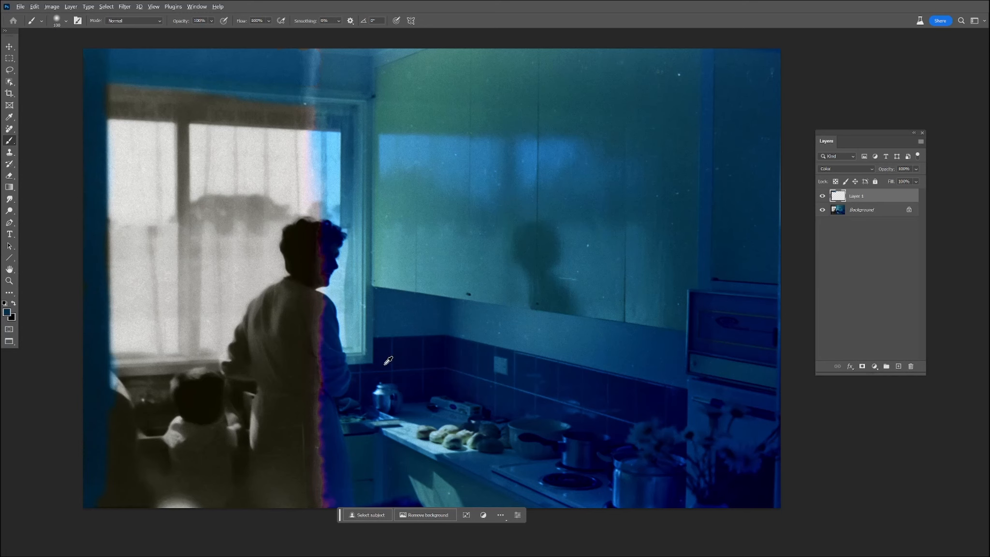
# - Paint sampled blues over the tiles below the window sill and over the window frame and its central bar
pyautogui.moveTo(155, 393)
pyautogui.mouseDown()
pyautogui.moveTo(154, 384)
pyautogui.moveTo(138, 393)
pyautogui.mouseUp()
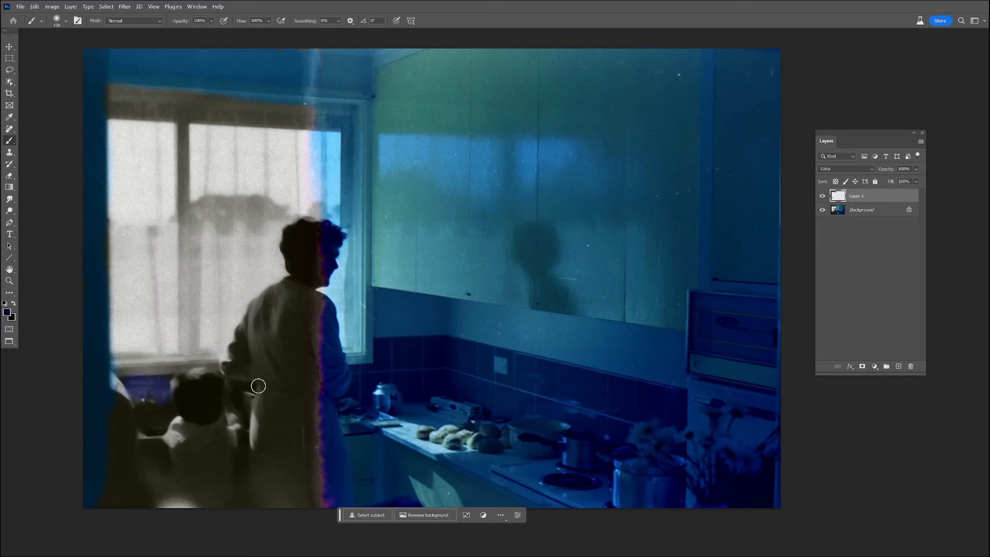
pyautogui.keyDown('alt'); pyautogui.click(362, 357); pyautogui.keyUp('alt')
pyautogui.moveTo(186, 120)
pyautogui.mouseDown()
pyautogui.moveTo(347, 122)
pyautogui.moveTo(130, 107)
pyautogui.moveTo(162, 96)
pyautogui.moveTo(296, 110)
pyautogui.moveTo(135, 101)
pyautogui.moveTo(182, 145)
pyautogui.moveTo(178, 329)
pyautogui.mouseUp()
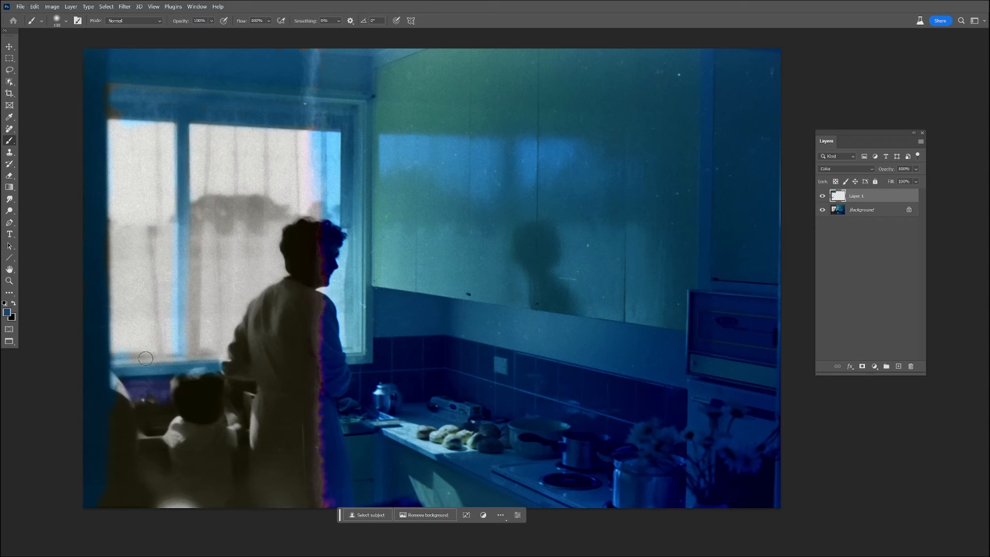
# - Recolour the standing woman's coat with violet-blue and her face with a blue sampled from its undamaged part
pyautogui.moveTo(301, 289)
pyautogui.mouseDown()
pyautogui.moveTo(318, 300)
pyautogui.moveTo(258, 316)
pyautogui.moveTo(309, 327)
pyautogui.mouseUp()
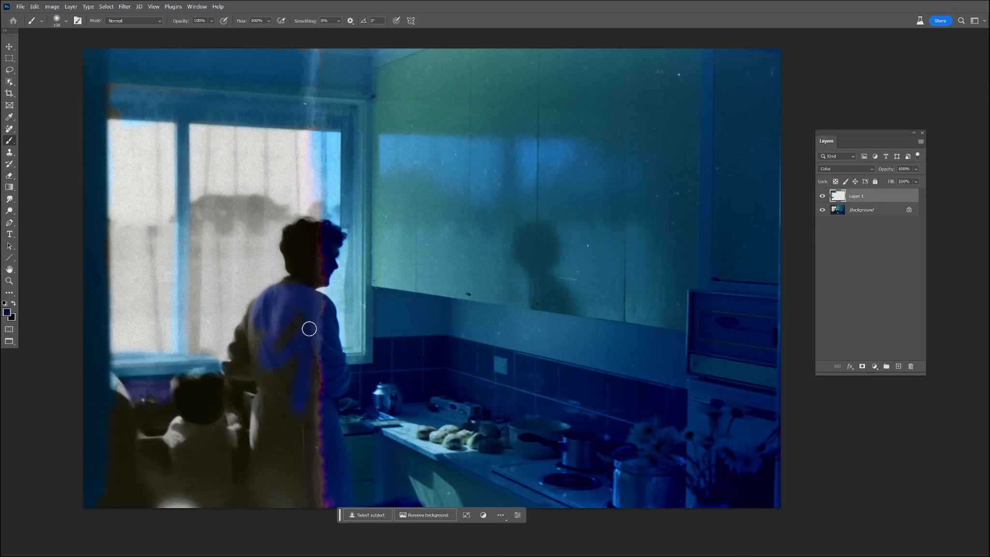
pyautogui.moveTo(309, 475)
pyautogui.mouseDown()
pyautogui.moveTo(301, 456)
pyautogui.moveTo(277, 537)
pyautogui.moveTo(262, 522)
pyautogui.moveTo(269, 400)
pyautogui.moveTo(305, 505)
pyautogui.mouseUp()
pyautogui.moveTo(272, 343)
pyautogui.mouseDown()
pyautogui.moveTo(255, 317)
pyautogui.moveTo(233, 368)
pyautogui.moveTo(263, 380)
pyautogui.mouseUp()
pyautogui.keyDown('alt'); pyautogui.click(328, 248); pyautogui.keyUp('alt')
pyautogui.moveTo(309, 249); pyautogui.dragTo(307, 267)
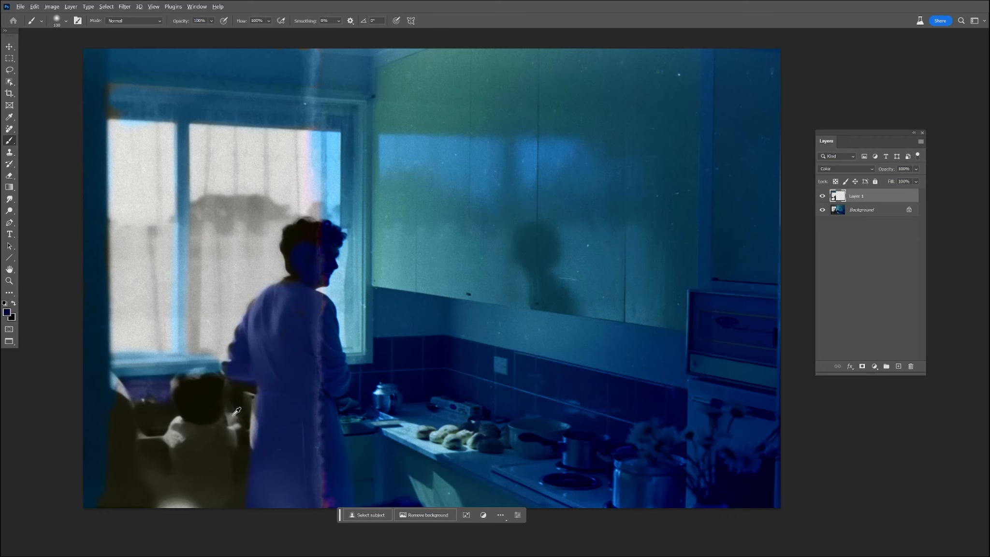
# - Paint sampled dark blues and teal over the cabinets around the child and the partial figure at the photo's left edge
pyautogui.keyDown('alt'); pyautogui.click(349, 458); pyautogui.keyUp('alt')
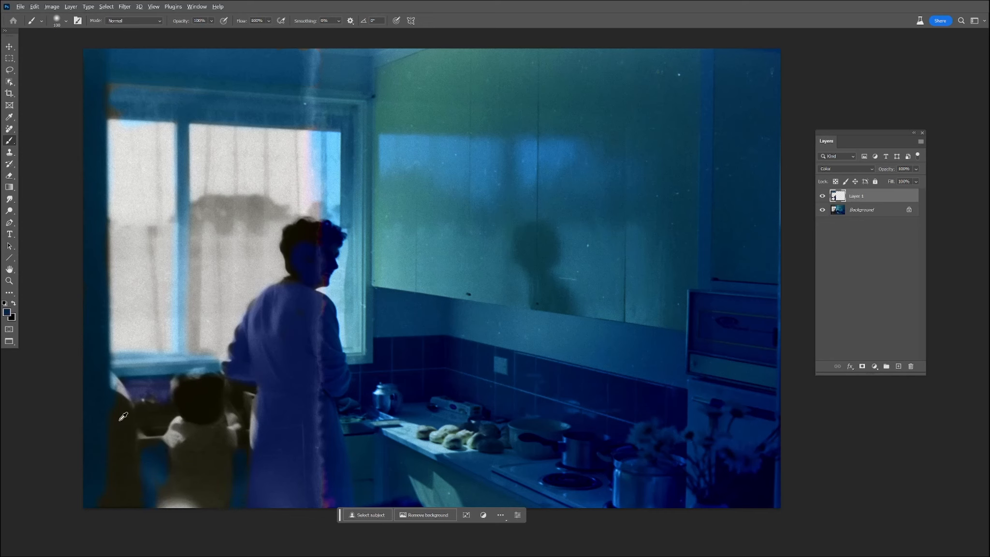
pyautogui.keyDown('alt'); pyautogui.click(118, 379); pyautogui.keyUp('alt')
pyautogui.moveTo(124, 448)
pyautogui.mouseDown()
pyautogui.moveTo(128, 514)
pyautogui.moveTo(121, 423)
pyautogui.moveTo(117, 509)
pyautogui.mouseUp()
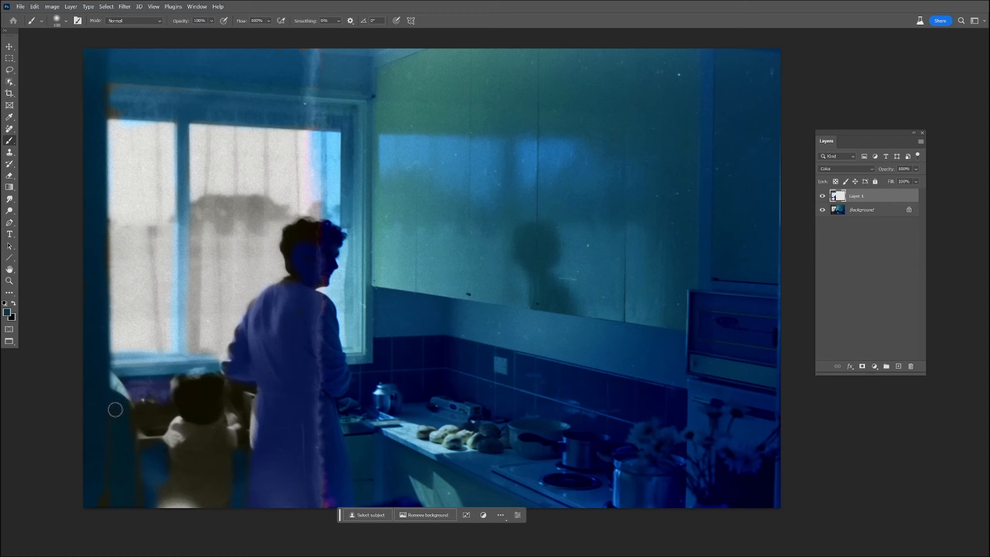
pyautogui.keyDown('alt'); pyautogui.click(256, 437); pyautogui.keyUp('alt')
pyautogui.moveTo(159, 433)
pyautogui.mouseDown()
pyautogui.moveTo(138, 433)
pyautogui.moveTo(146, 421)
pyautogui.moveTo(157, 434)
pyautogui.moveTo(160, 413)
pyautogui.mouseUp()
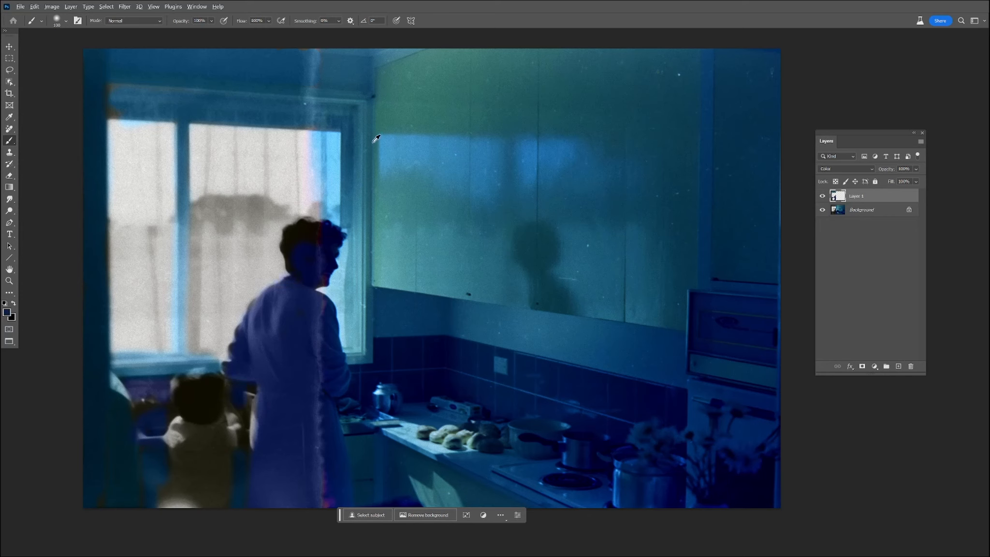
# - Enlarge the brush and paint sampled light blue over the sky seen through the window on Layer 1
pyautogui.keyDown('alt'); pyautogui.click(144, 100); pyautogui.keyUp('alt')
pyautogui.click(869, 214)
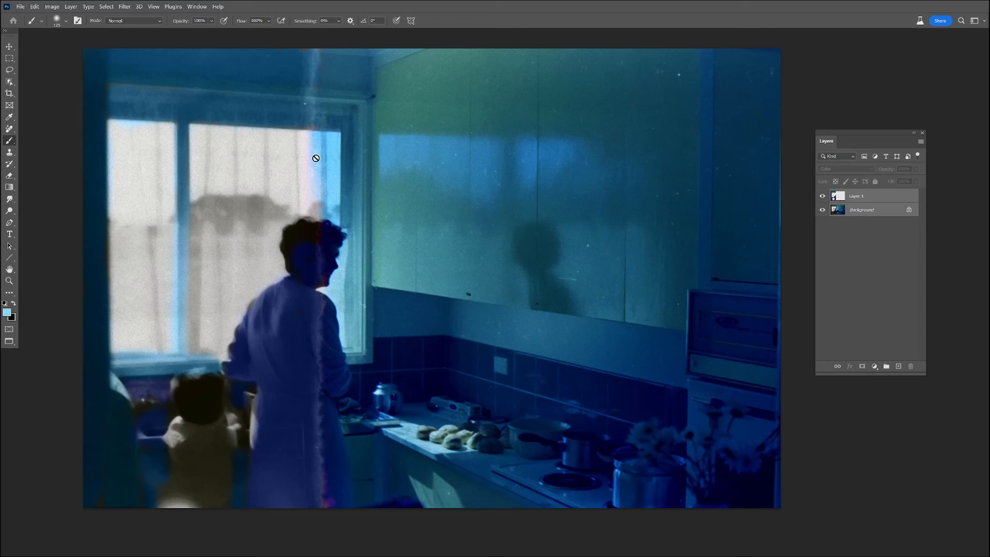
pyautogui.click(846, 197)
pyautogui.press(']')
pyautogui.moveTo(300, 154)
pyautogui.mouseDown()
pyautogui.moveTo(210, 142)
pyautogui.moveTo(205, 176)
pyautogui.moveTo(292, 192)
pyautogui.moveTo(293, 155)
pyautogui.moveTo(303, 180)
pyautogui.moveTo(299, 148)
pyautogui.moveTo(288, 178)
pyautogui.moveTo(177, 161)
pyautogui.moveTo(157, 141)
pyautogui.moveTo(153, 195)
pyautogui.moveTo(132, 136)
pyautogui.moveTo(123, 203)
pyautogui.mouseUp()
pyautogui.keyDown('alt'); pyautogui.click(361, 199); pyautogui.keyUp('alt')
pyautogui.moveTo(256, 211)
pyautogui.mouseDown()
pyautogui.moveTo(199, 214)
pyautogui.moveTo(335, 195)
pyautogui.mouseUp()
# - Paint sampled green tones over the trees and the field seen through the window
pyautogui.keyDown('alt'); pyautogui.click(437, 124); pyautogui.keyUp('alt')
pyautogui.moveTo(244, 211); pyautogui.dragTo(203, 216)
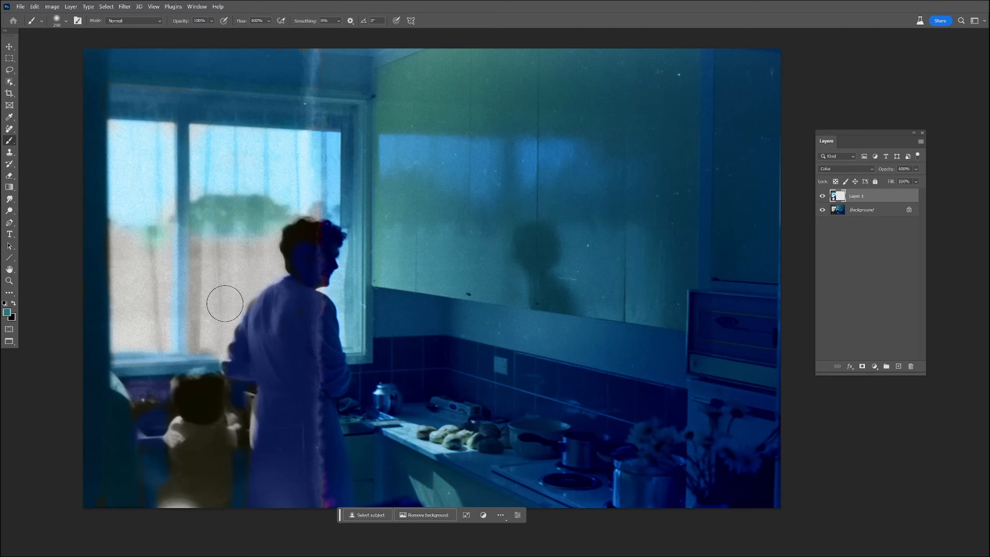
pyautogui.keyDown('alt'); pyautogui.click(443, 439); pyautogui.keyUp('alt')
pyautogui.moveTo(240, 252)
pyautogui.mouseDown()
pyautogui.moveTo(272, 262)
pyautogui.moveTo(263, 249)
pyautogui.moveTo(147, 253)
pyautogui.moveTo(146, 241)
pyautogui.moveTo(144, 351)
pyautogui.moveTo(125, 243)
pyautogui.moveTo(127, 278)
pyautogui.moveTo(162, 244)
pyautogui.moveTo(278, 231)
pyautogui.mouseUp()
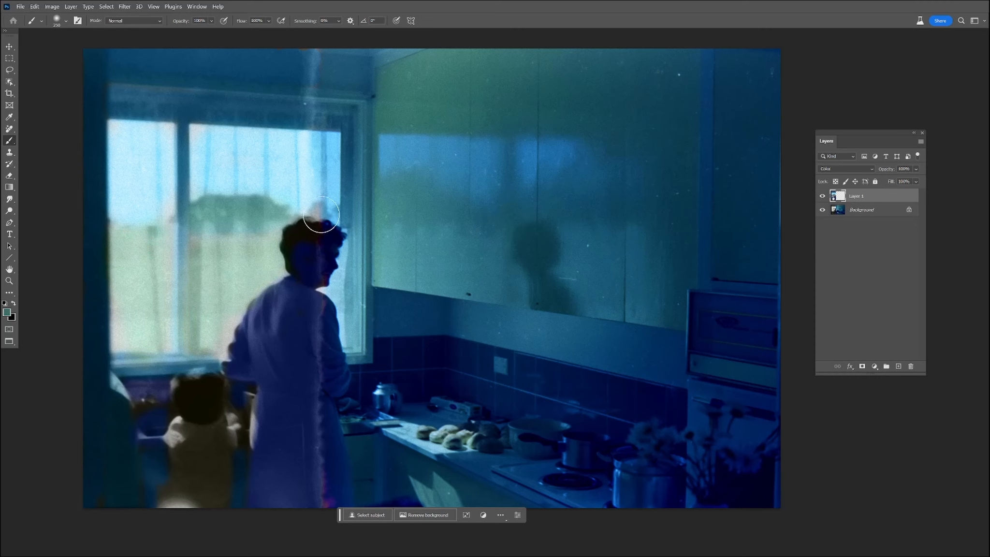
# - Reduce the brush size to 70 px and merge Layer 1 with the Background
pyautogui.press('[')
pyautogui.press('[')
pyautogui.press('[')
pyautogui.press('[')
pyautogui.press('[')
pyautogui.press('[')
pyautogui.rightClick(858, 209)
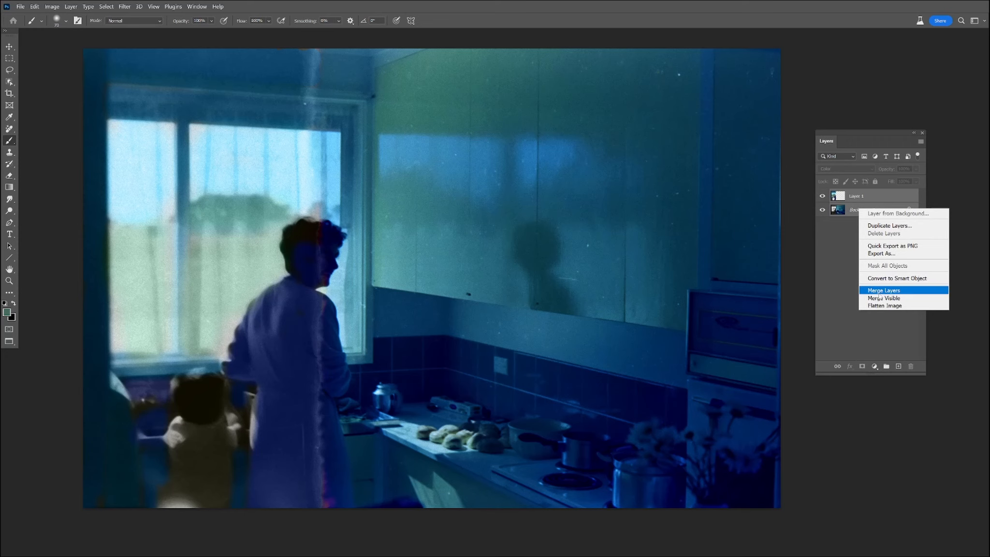
pyautogui.click(882, 290)
# - Try an Auto Color correction on the merged Background image, and undo it
pyautogui.click(53, 7)
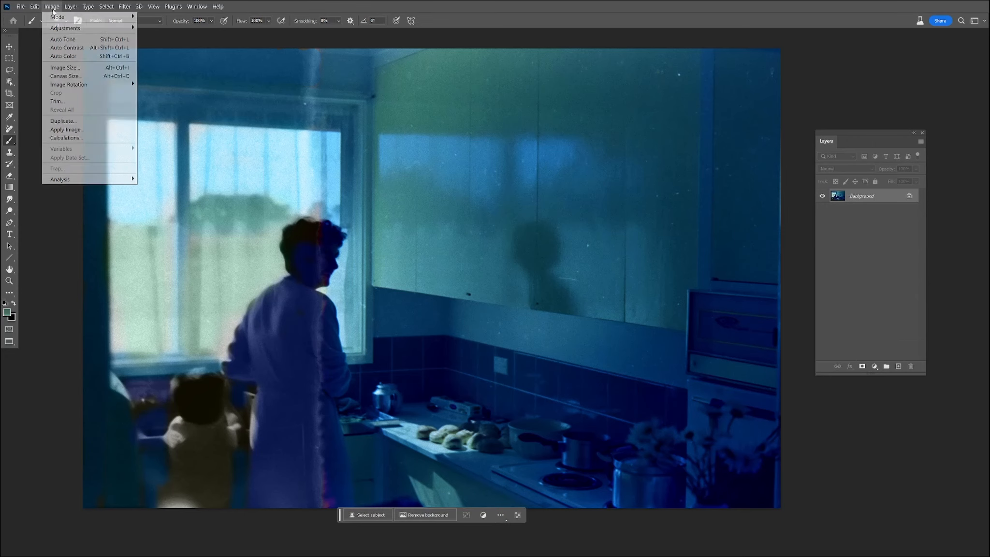
pyautogui.click(68, 56)
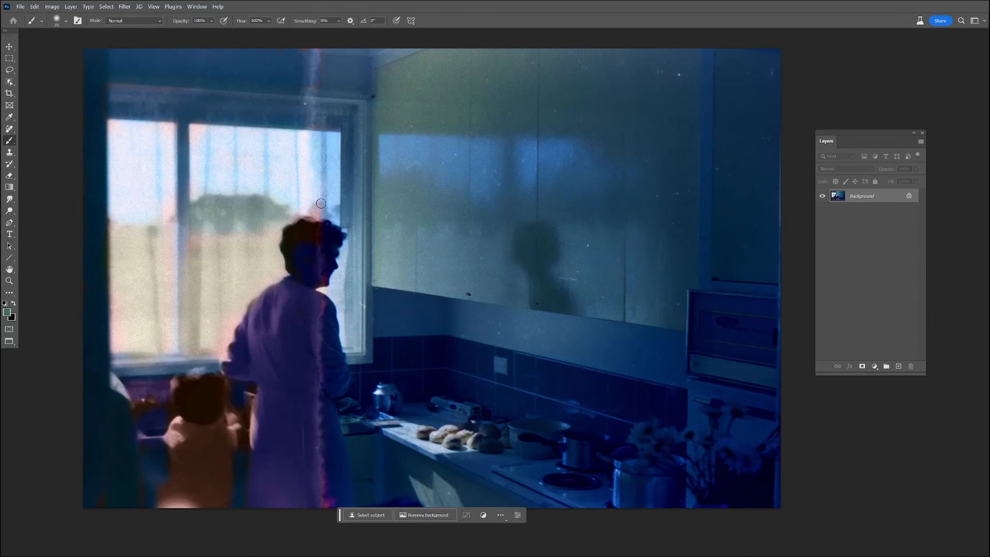
pyautogui.hotkey('ctrl', 'z')
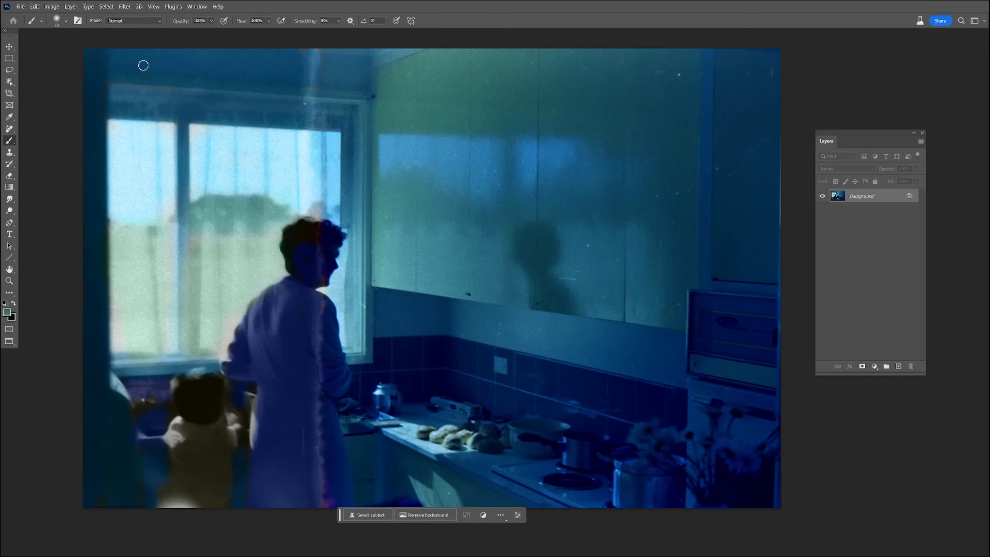
# - Add a Color Balance adjustment and set its midtones to Cyan-Red +30, Magenta-Green -54 and Yellow-Blue -91
pyautogui.click(50, 6)
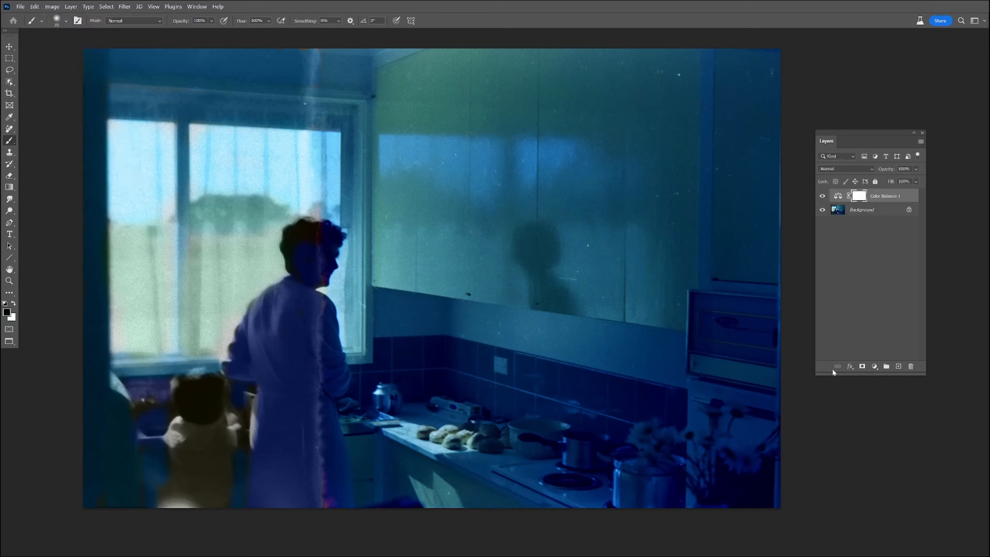
pyautogui.click(875, 367)
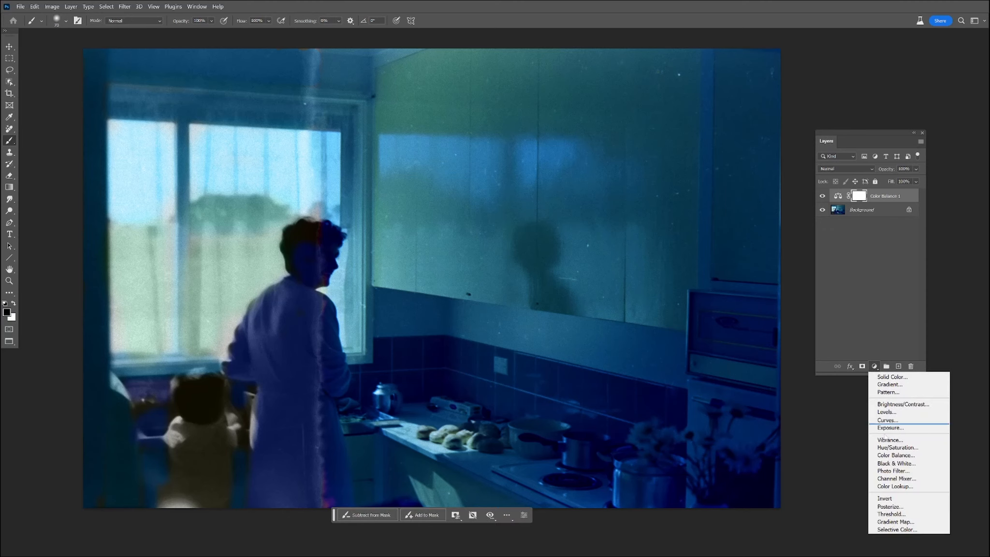
pyautogui.click(892, 456)
pyautogui.moveTo(552, 218); pyautogui.dragTo(469, 116)
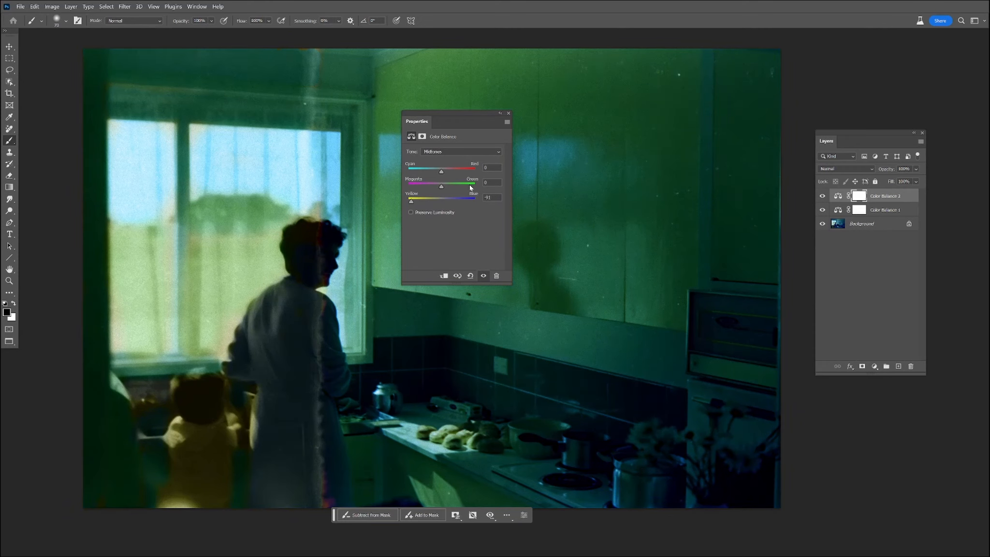
pyautogui.moveTo(441, 188); pyautogui.dragTo(429, 188)
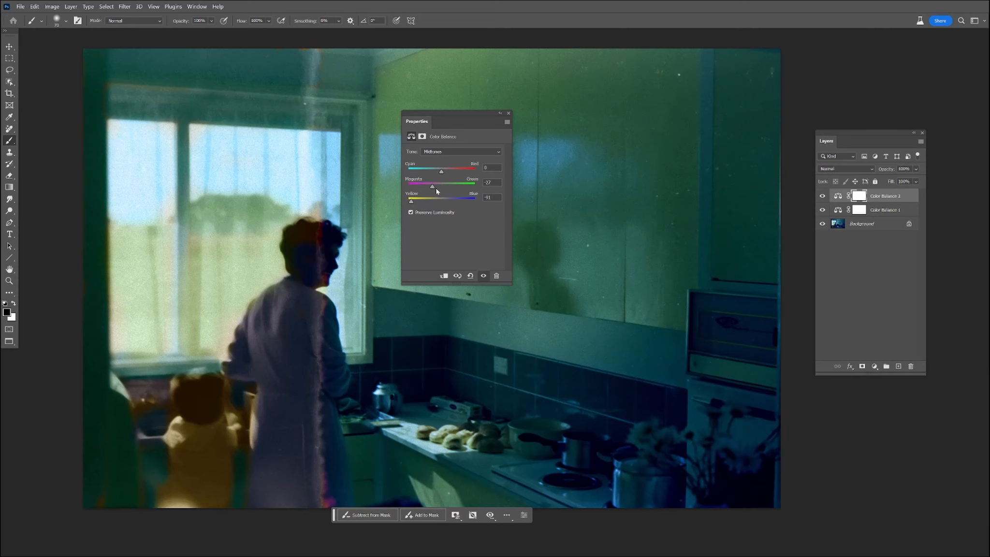
pyautogui.moveTo(436, 189); pyautogui.dragTo(428, 189)
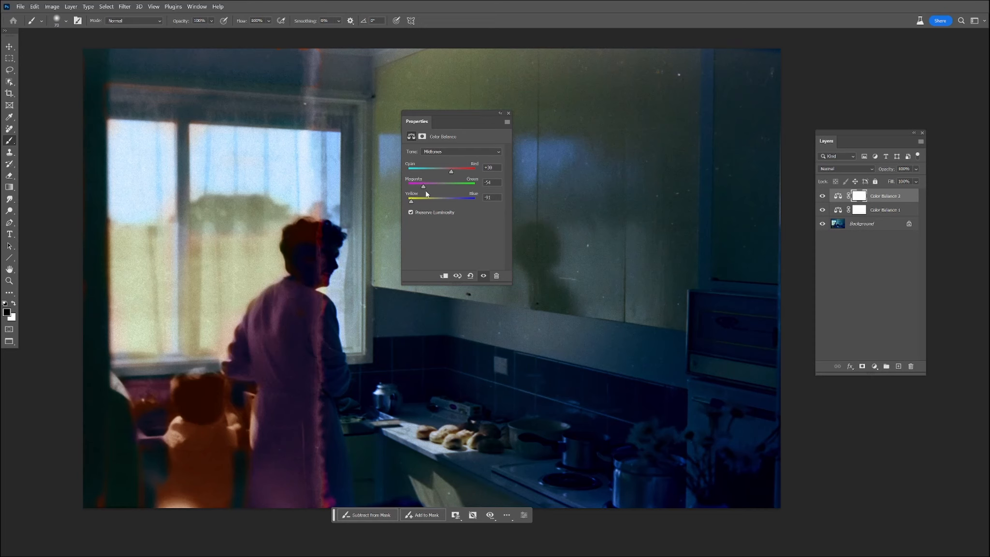
# - Fine-tune the Magenta-Green and Yellow-Blue midtones of the second Color Balance adjustment
pyautogui.moveTo(415, 201); pyautogui.dragTo(432, 187)
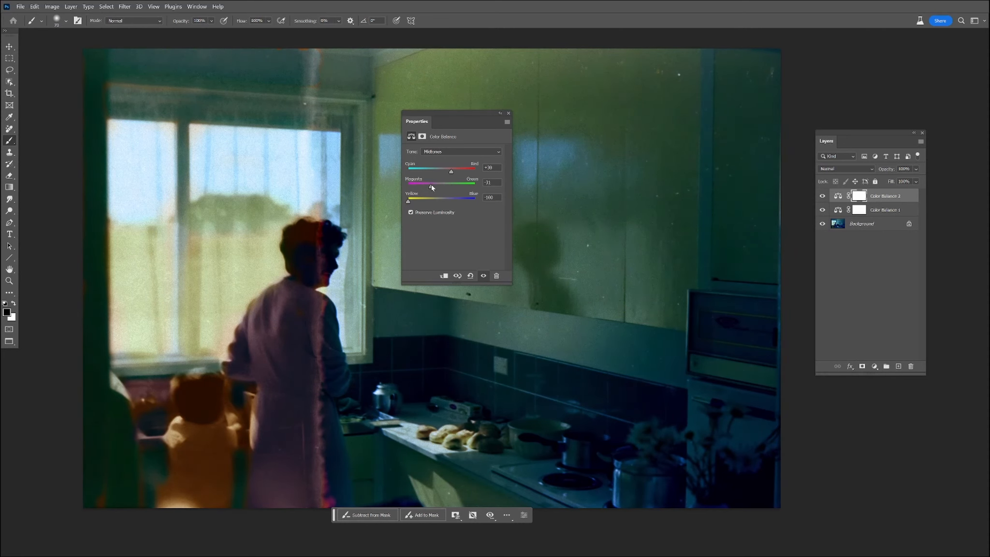
pyautogui.click(507, 114)
# - Add a Levels adjustment that brightens the photo, with the midtone at 1.30 and the white point at 201
pyautogui.click(874, 366)
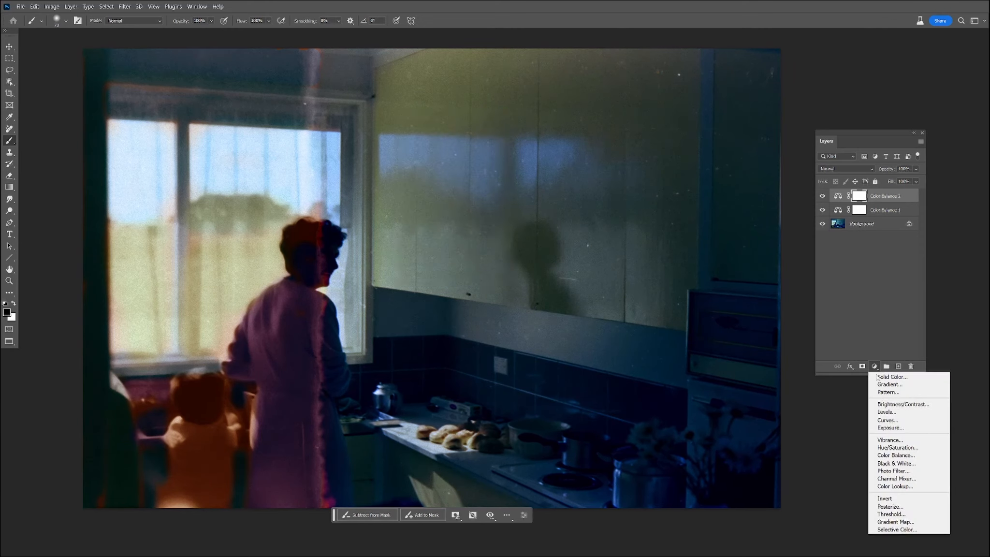
pyautogui.click(888, 410)
pyautogui.moveTo(460, 218); pyautogui.dragTo(419, 216)
pyautogui.moveTo(497, 218); pyautogui.dragTo(444, 219)
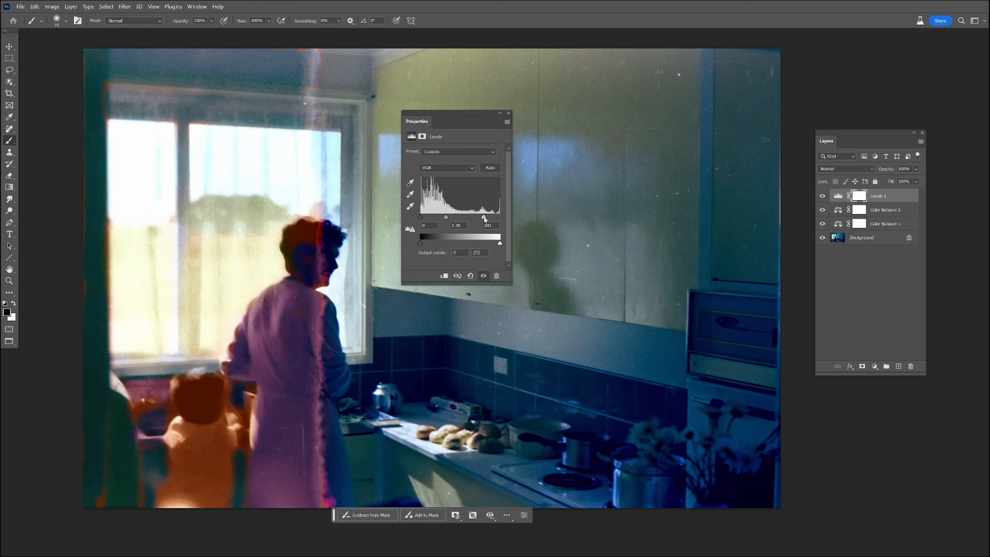
pyautogui.click(508, 114)
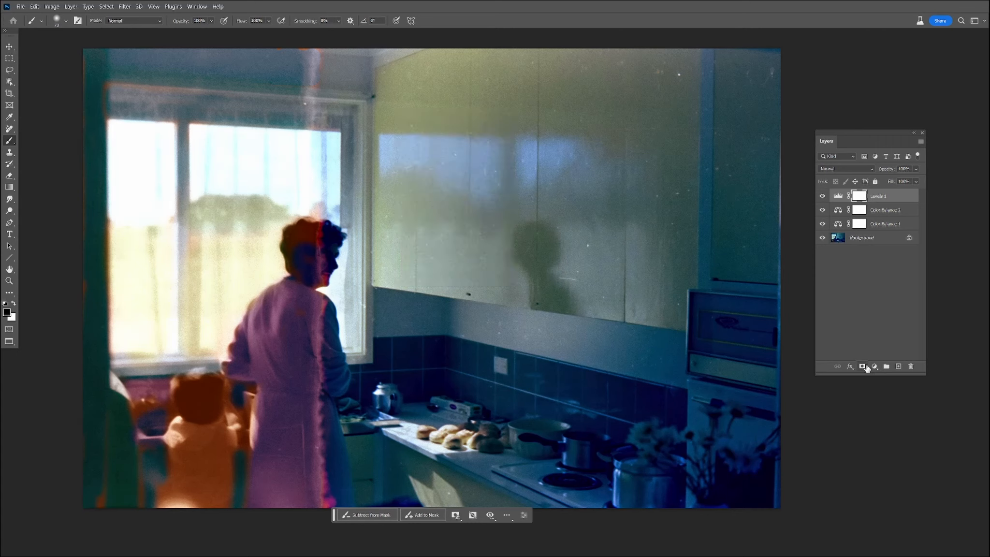
# - Add a third Color Balance adjustment and set its midtones to Yellow-Blue +12
pyautogui.click(874, 366)
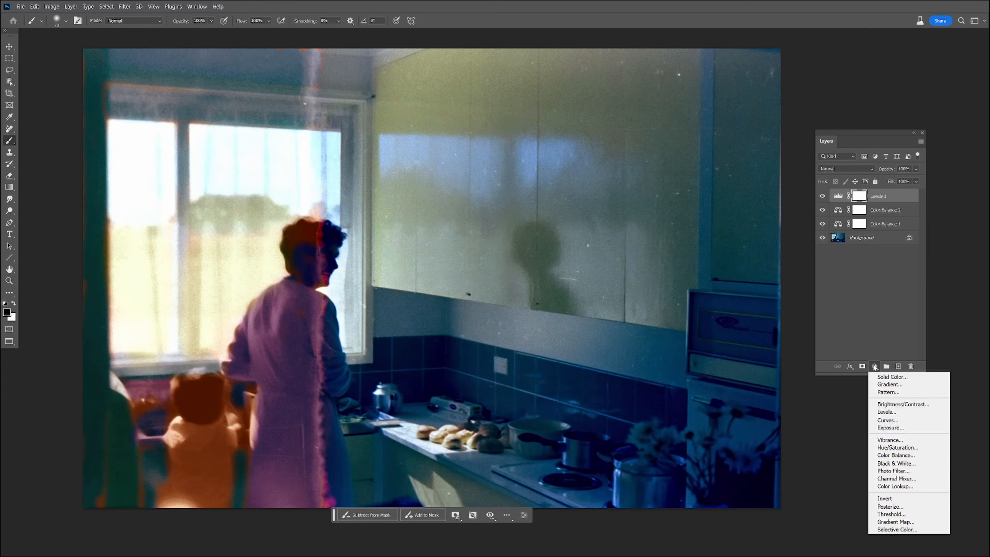
pyautogui.click(901, 455)
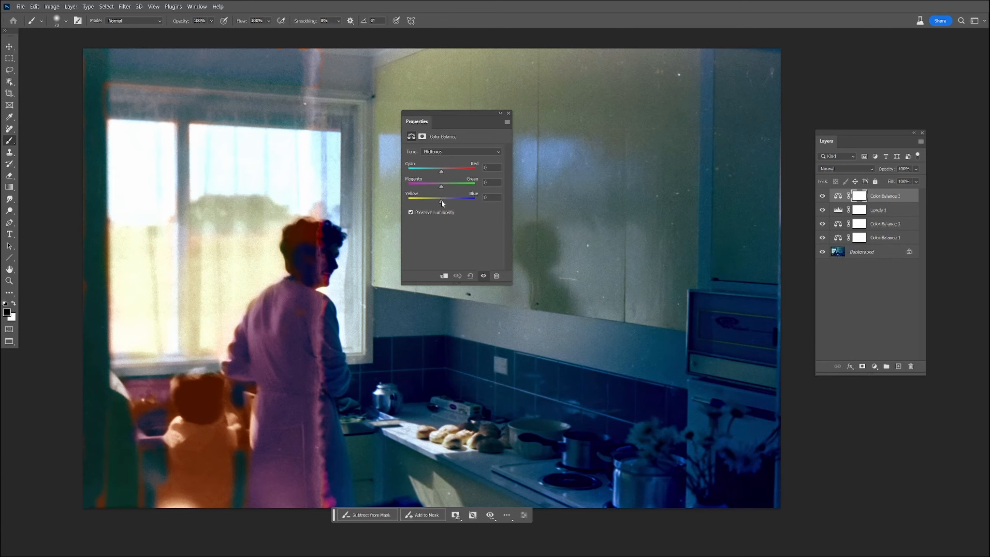
pyautogui.moveTo(429, 204); pyautogui.dragTo(441, 205)
# - In the third Color Balance adjustment, set the shadows' Yellow-Blue to about -19 and shift their Cyan-Red balance toward red
pyautogui.click(451, 152)
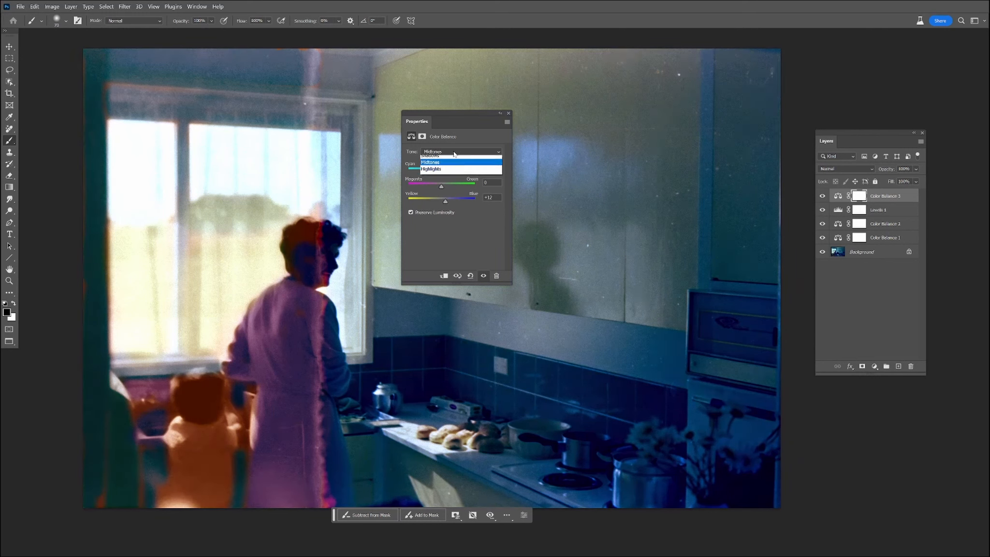
pyautogui.click(437, 159)
pyautogui.moveTo(441, 201); pyautogui.dragTo(431, 203)
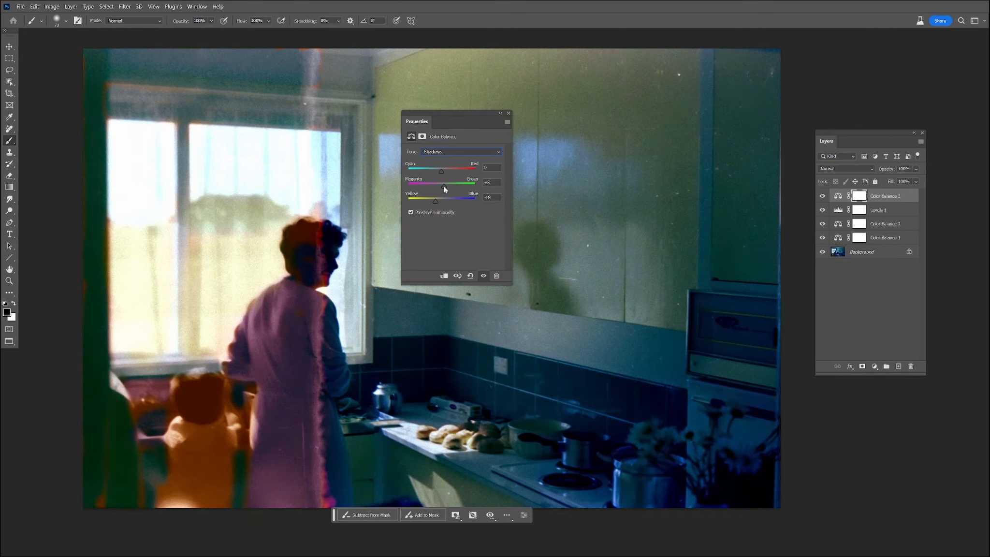
pyautogui.moveTo(435, 172); pyautogui.dragTo(447, 173)
pyautogui.click(508, 113)
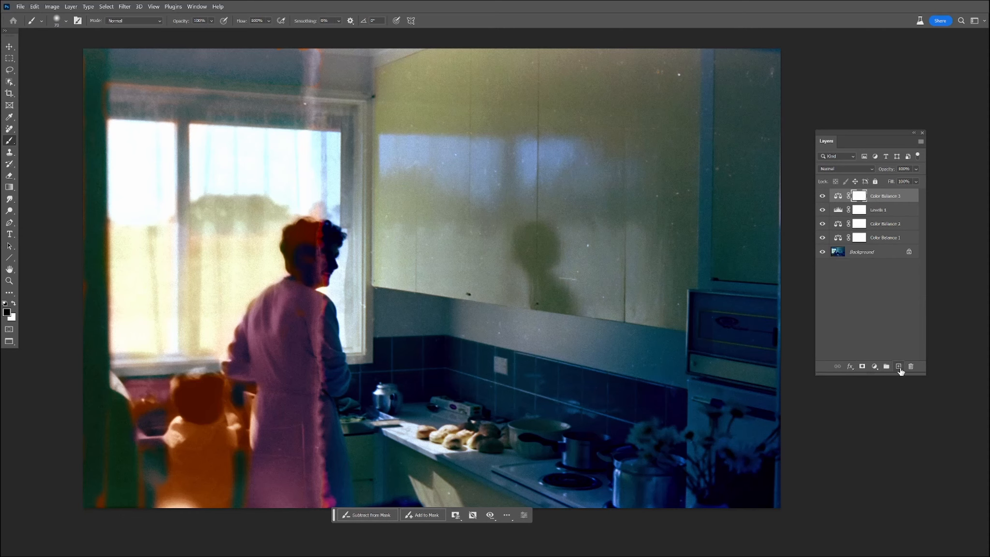
# - Create a new layer on top of the adjustments and set its blend mode to Color
pyautogui.click(898, 366)
pyautogui.click(844, 168)
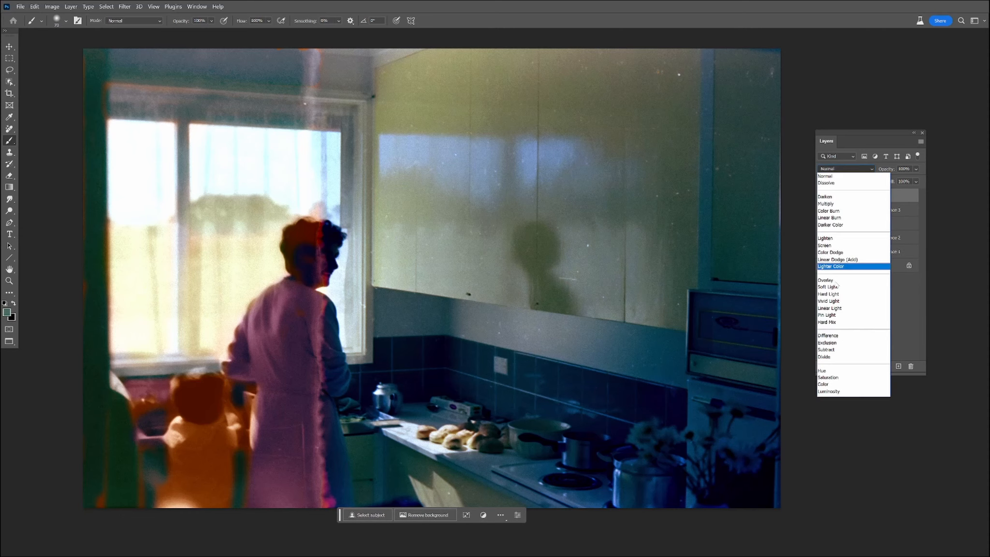
pyautogui.click(843, 383)
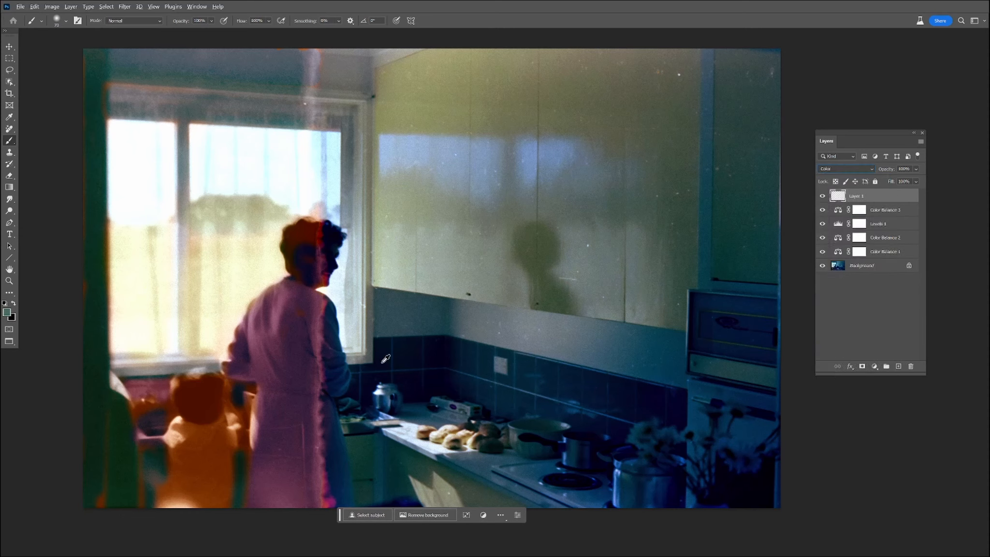
# - Recolour the woman's purple coat with a sampled blue tone, enlarging the brush to 150 px
pyautogui.moveTo(318, 360)
pyautogui.mouseDown()
pyautogui.moveTo(304, 319)
pyautogui.moveTo(305, 338)
pyautogui.moveTo(317, 305)
pyautogui.moveTo(290, 293)
pyautogui.moveTo(265, 308)
pyautogui.moveTo(238, 360)
pyautogui.moveTo(249, 374)
pyautogui.moveTo(245, 358)
pyautogui.moveTo(309, 378)
pyautogui.moveTo(312, 500)
pyautogui.moveTo(322, 468)
pyautogui.moveTo(327, 511)
pyautogui.moveTo(305, 513)
pyautogui.moveTo(283, 458)
pyautogui.moveTo(270, 393)
pyautogui.mouseUp()
pyautogui.press(']')
pyautogui.press(']')
pyautogui.press(']')
pyautogui.press(']')
pyautogui.keyDown('alt'); pyautogui.click(361, 445); pyautogui.keyUp('alt')
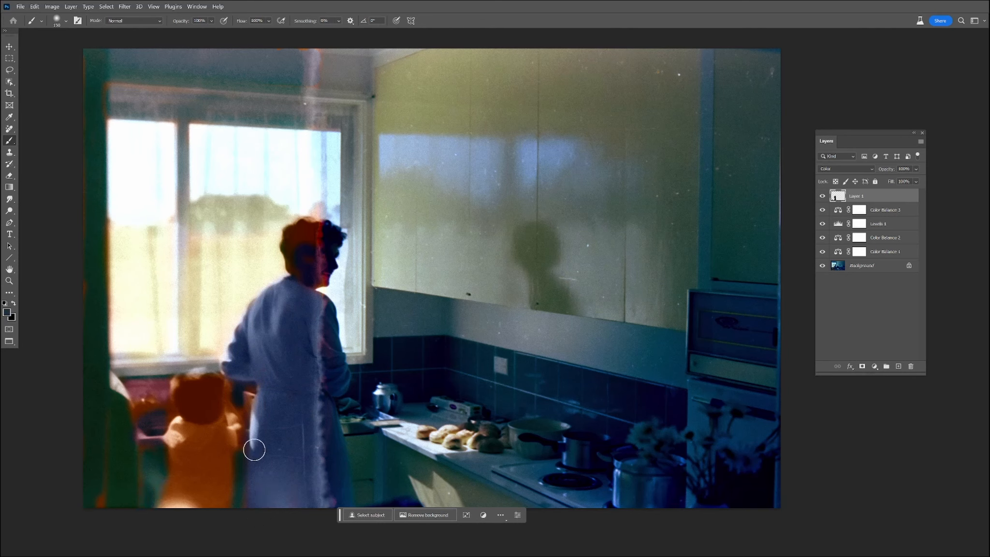
# - Paint sampled neutral and cupboard-green tones over the wall above the window and the dark strip along the photo's left edge
pyautogui.keyDown('alt'); pyautogui.click(336, 177); pyautogui.keyUp('alt')
pyautogui.keyDown('alt'); pyautogui.click(344, 72); pyautogui.keyUp('alt')
pyautogui.keyDown('alt'); pyautogui.click(732, 157); pyautogui.keyUp('alt')
pyautogui.moveTo(93, 94)
pyautogui.mouseDown()
pyautogui.moveTo(82, 287)
pyautogui.moveTo(89, 453)
pyautogui.moveTo(95, 507)
pyautogui.moveTo(115, 494)
pyautogui.mouseUp()
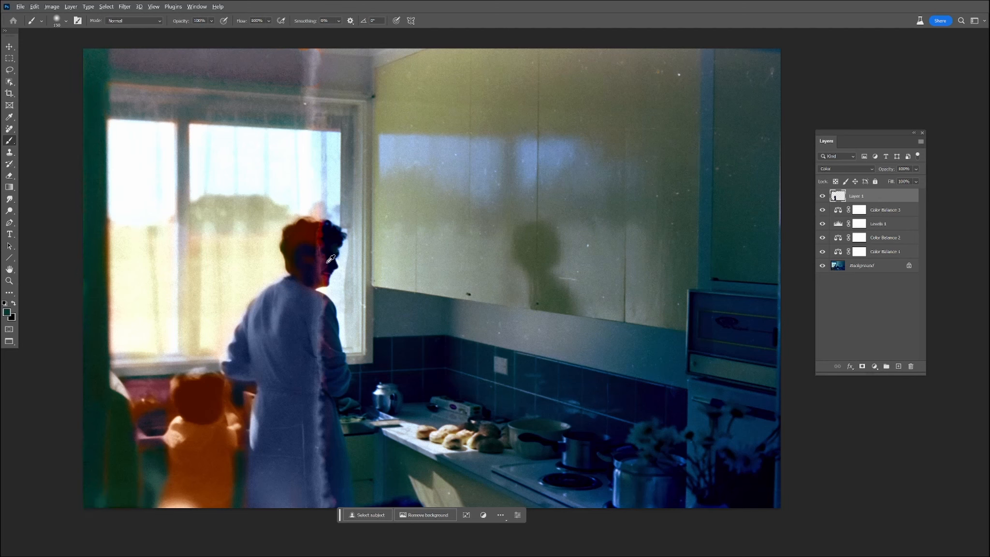
# - Recolour the orange child with a sampled cream-grey on the clothing and sampled dark tones on the head and surroundings
pyautogui.keyDown('alt'); pyautogui.click(432, 484); pyautogui.keyUp('alt')
pyautogui.moveTo(223, 444)
pyautogui.mouseDown()
pyautogui.moveTo(188, 426)
pyautogui.moveTo(174, 431)
pyautogui.moveTo(180, 496)
pyautogui.moveTo(221, 485)
pyautogui.moveTo(186, 443)
pyautogui.mouseUp()
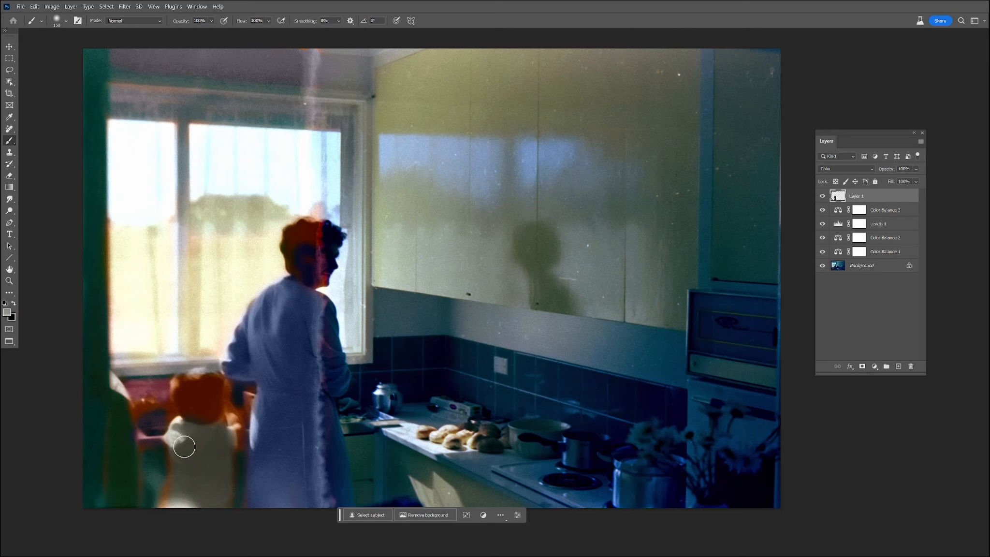
pyautogui.keyDown('alt'); pyautogui.click(324, 252); pyautogui.keyUp('alt')
pyautogui.moveTo(205, 377)
pyautogui.mouseDown()
pyautogui.moveTo(209, 410)
pyautogui.moveTo(221, 389)
pyautogui.moveTo(179, 388)
pyautogui.moveTo(194, 412)
pyautogui.moveTo(199, 389)
pyautogui.mouseUp()
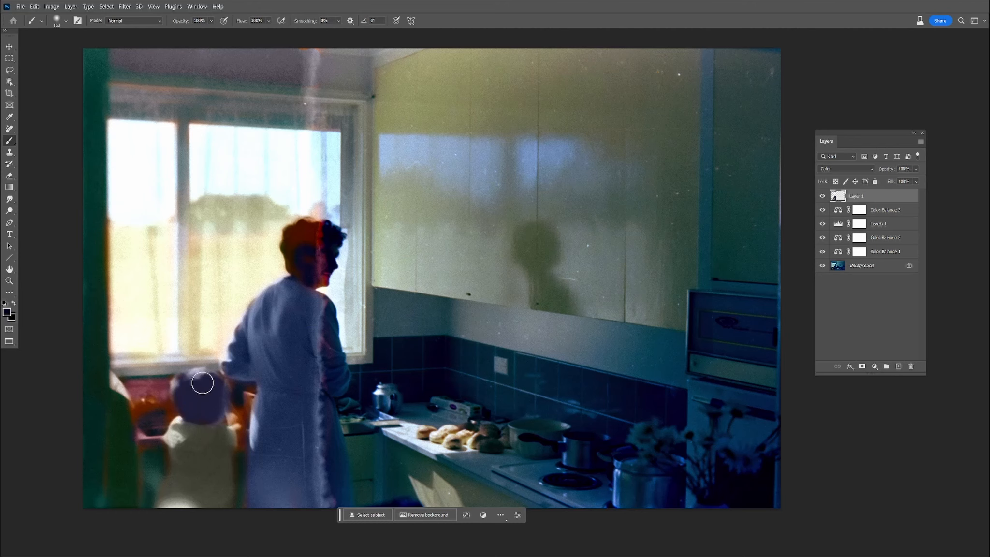
pyautogui.moveTo(179, 395)
pyautogui.mouseDown()
pyautogui.moveTo(137, 383)
pyautogui.moveTo(135, 403)
pyautogui.moveTo(147, 401)
pyautogui.moveTo(138, 417)
pyautogui.moveTo(152, 405)
pyautogui.moveTo(175, 416)
pyautogui.mouseUp()
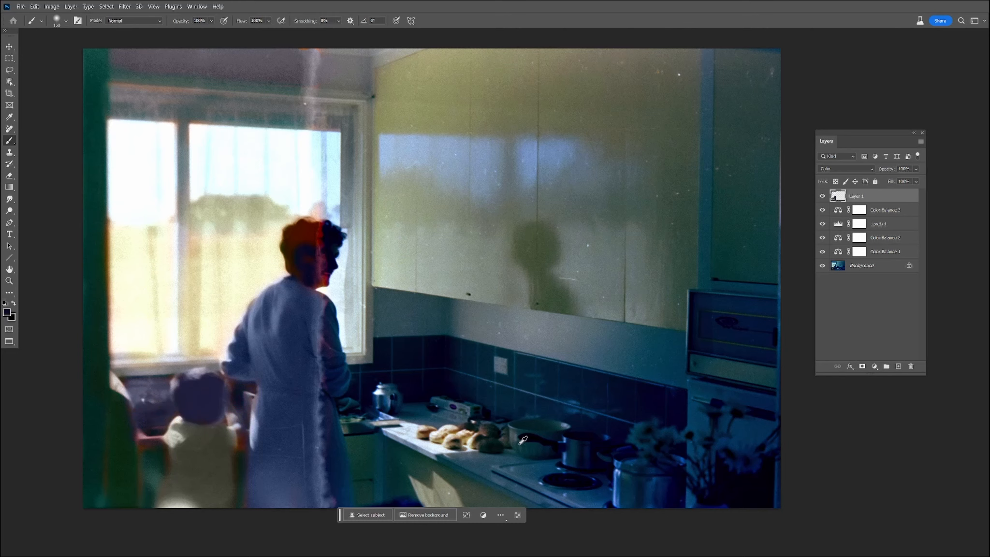
pyautogui.moveTo(212, 384)
pyautogui.mouseDown()
pyautogui.moveTo(184, 397)
pyautogui.moveTo(200, 423)
pyautogui.moveTo(222, 430)
pyautogui.mouseUp()
# - Paint pale neutral tones on Layer 1 over the yellowed window and curtains, and merge all layers into the Background
pyautogui.keyDown('shift'); pyautogui.click(865, 270); pyautogui.keyUp('shift')
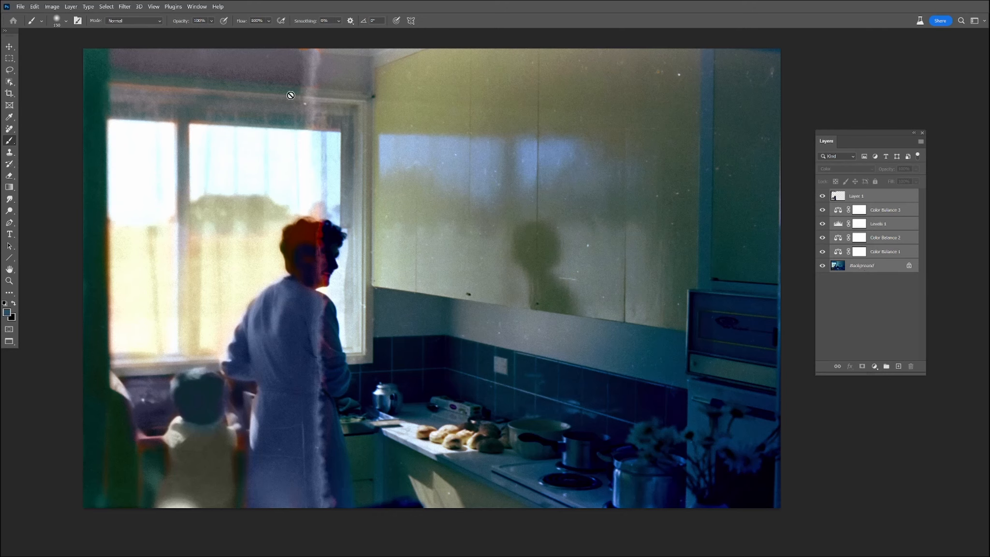
pyautogui.click(892, 200)
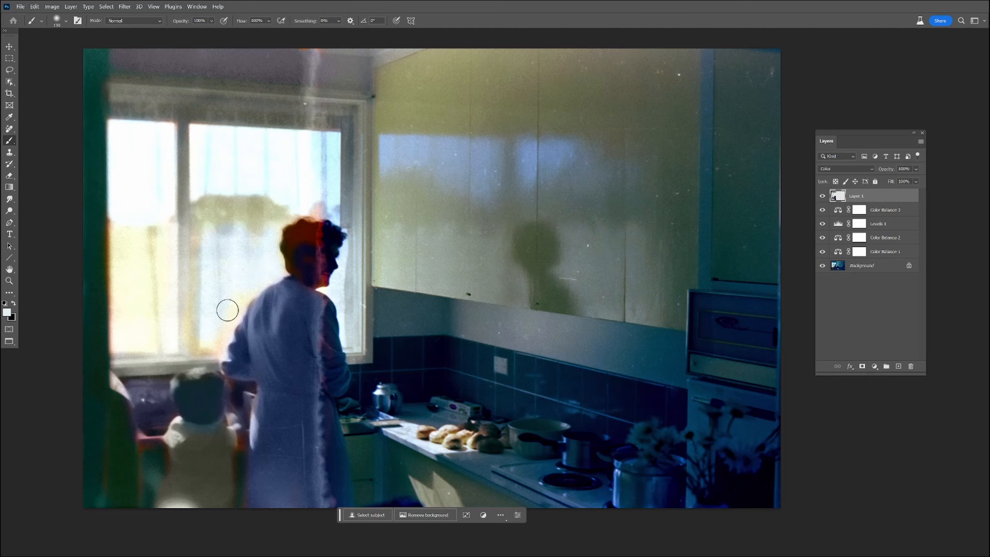
pyautogui.moveTo(171, 246)
pyautogui.mouseDown()
pyautogui.moveTo(136, 293)
pyautogui.moveTo(134, 334)
pyautogui.moveTo(157, 323)
pyautogui.moveTo(129, 236)
pyautogui.moveTo(118, 352)
pyautogui.mouseUp()
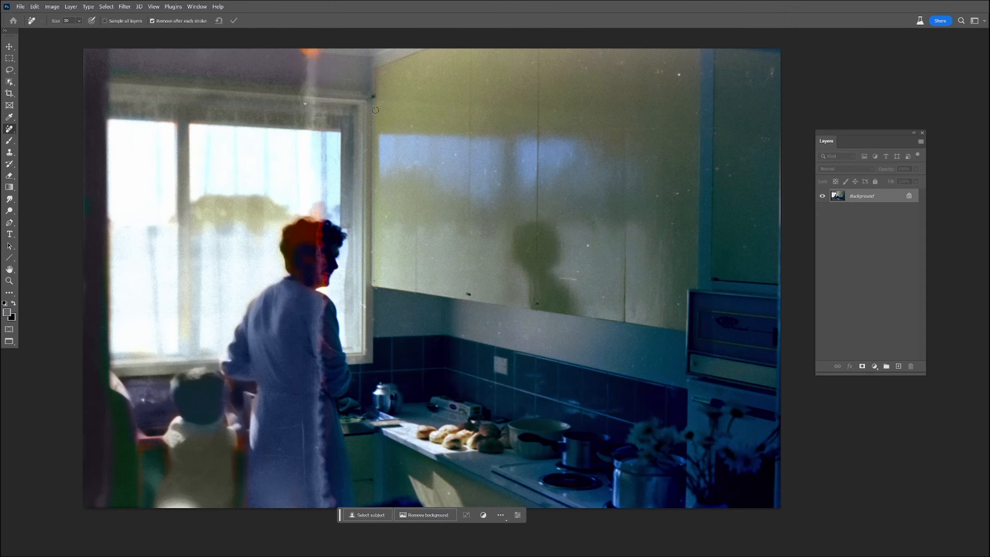
# - Erase the light streak and orange spot above the window with the Remove tool
pyautogui.moveTo(314, 98)
pyautogui.mouseDown()
pyautogui.moveTo(311, 89)
pyautogui.moveTo(313, 129)
pyautogui.mouseUp()
pyautogui.moveTo(304, 88); pyautogui.dragTo(309, 45)
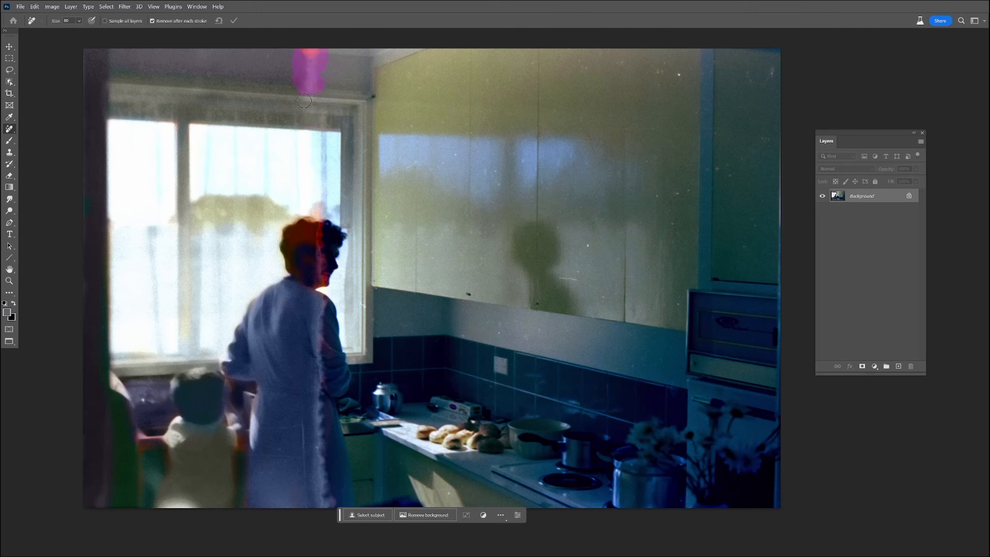
# - Clean up the vertical burn seam along the woman's head and coat with the Remove tool at 60 px
pyautogui.press('[')
pyautogui.press('[')
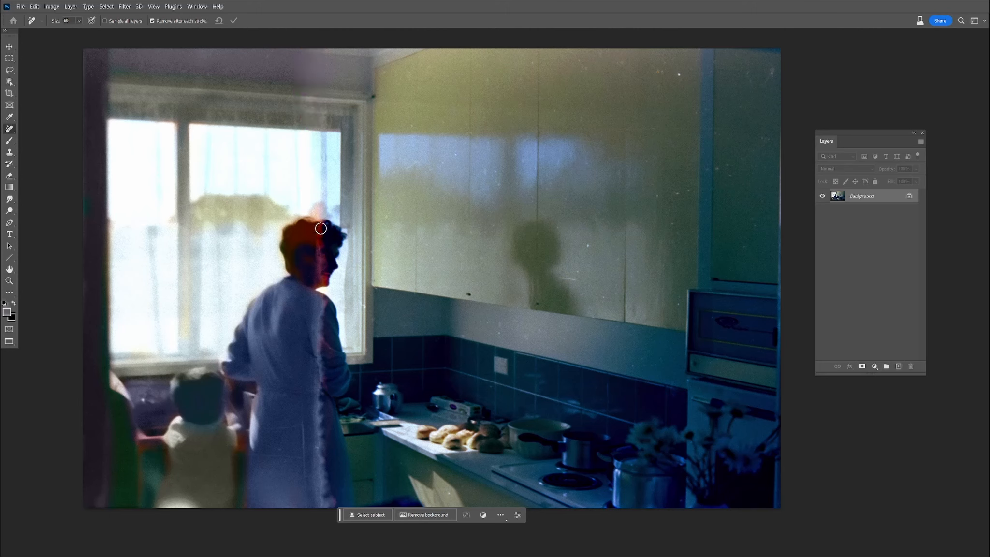
pyautogui.moveTo(321, 228)
pyautogui.mouseDown()
pyautogui.moveTo(307, 273)
pyautogui.moveTo(311, 284)
pyautogui.moveTo(312, 265)
pyautogui.moveTo(323, 287)
pyautogui.moveTo(310, 278)
pyautogui.moveTo(301, 286)
pyautogui.moveTo(298, 311)
pyautogui.moveTo(315, 329)
pyautogui.moveTo(324, 305)
pyautogui.moveTo(328, 334)
pyautogui.moveTo(315, 353)
pyautogui.moveTo(319, 387)
pyautogui.mouseUp()
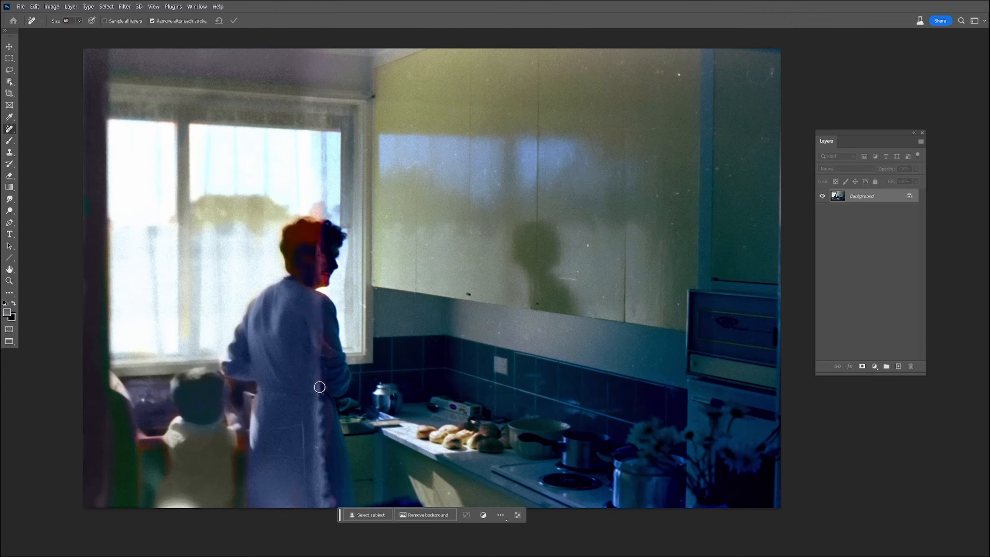
pyautogui.moveTo(314, 337)
pyautogui.mouseDown()
pyautogui.moveTo(325, 348)
pyautogui.moveTo(320, 334)
pyautogui.mouseUp()
pyautogui.moveTo(315, 386)
pyautogui.mouseDown()
pyautogui.moveTo(318, 473)
pyautogui.moveTo(321, 512)
pyautogui.mouseUp()
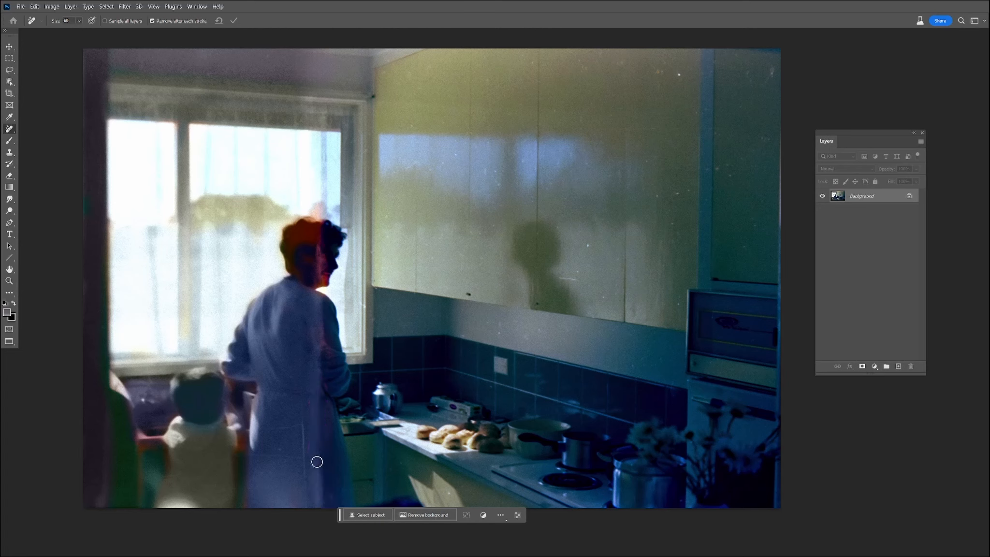
pyautogui.moveTo(320, 256); pyautogui.dragTo(317, 260)
# - Create a new layer above the merged Background and set it to Color blend mode
pyautogui.click(900, 364)
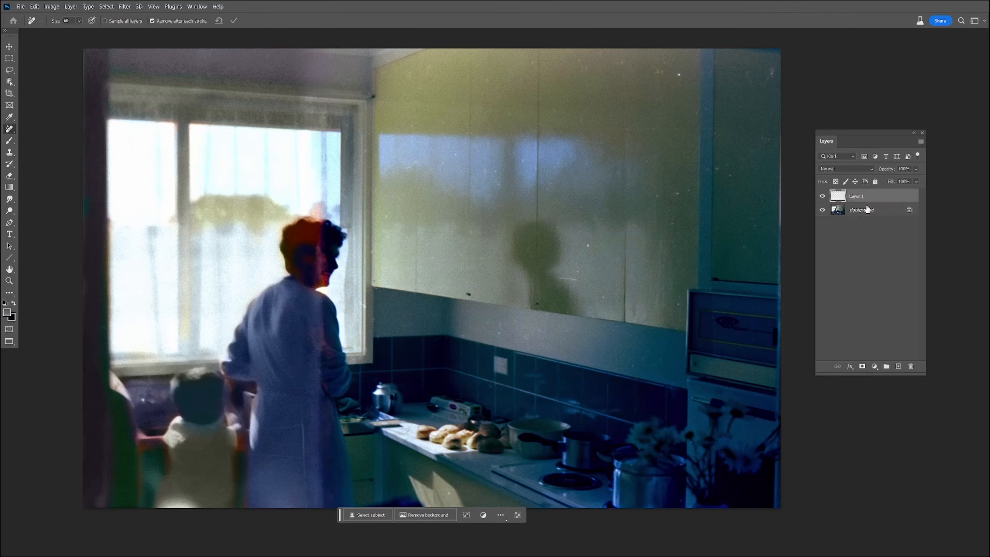
pyautogui.click(845, 168)
pyautogui.click(821, 383)
# - Recolour the woman's red hair, face and neck with sampled dark tones using the Brush, reducing its size to 70 px
pyautogui.click(10, 140)
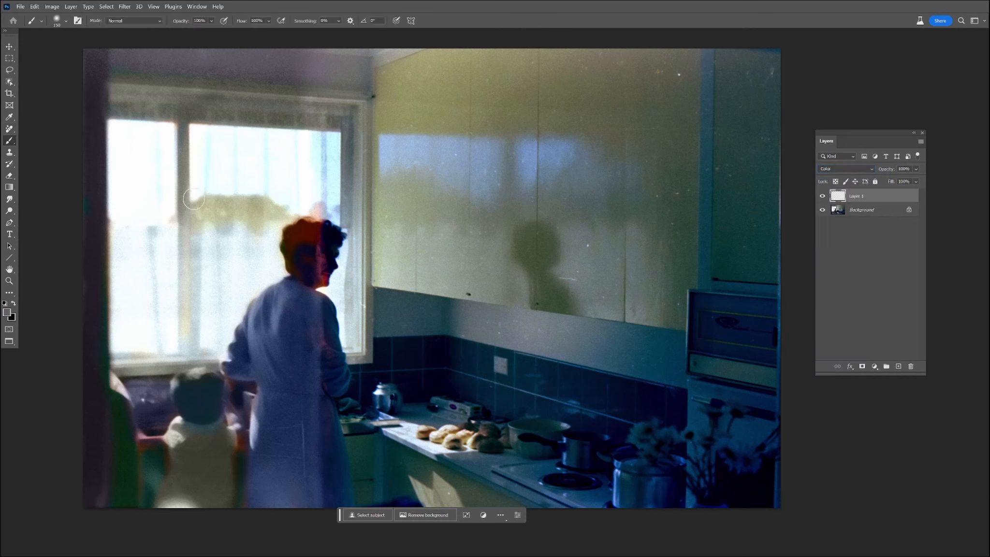
pyautogui.moveTo(308, 227)
pyautogui.mouseDown()
pyautogui.moveTo(290, 244)
pyautogui.moveTo(307, 278)
pyautogui.mouseUp()
pyautogui.press('[')
pyautogui.press('[')
pyautogui.press('[')
pyautogui.press('[')
pyautogui.press('[')
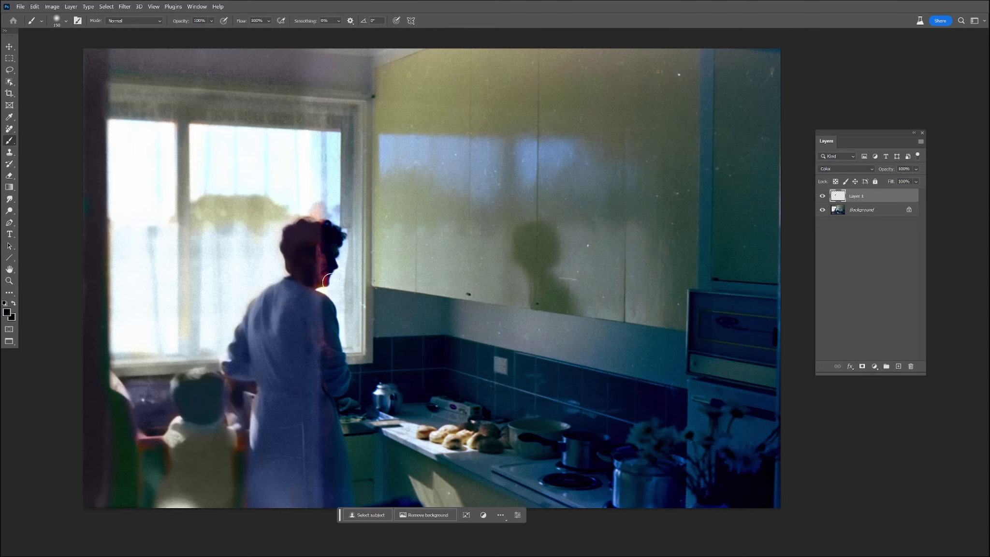
pyautogui.moveTo(315, 278); pyautogui.dragTo(322, 284)
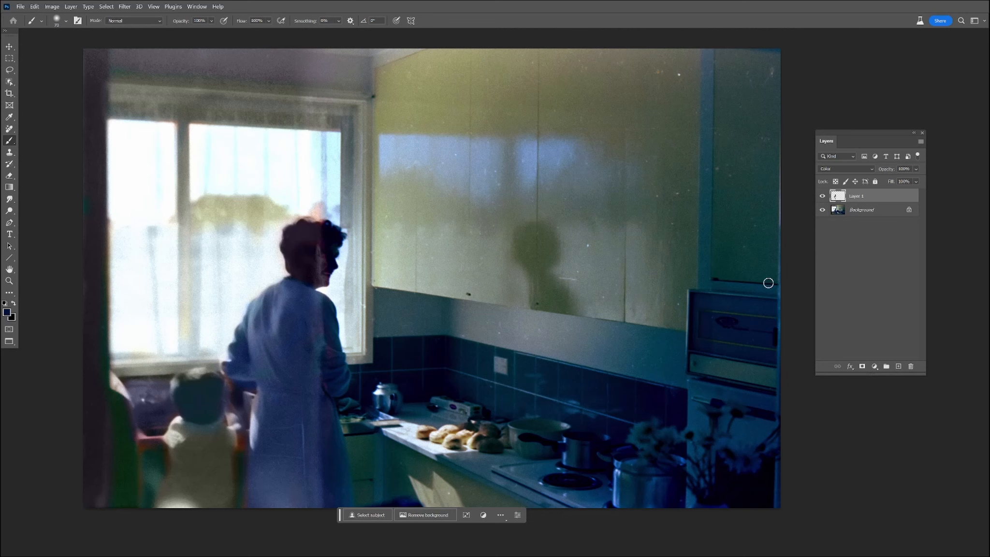
# - Add a Levels adjustment and darken the photo by setting its midtone to 0.57
pyautogui.click(874, 366)
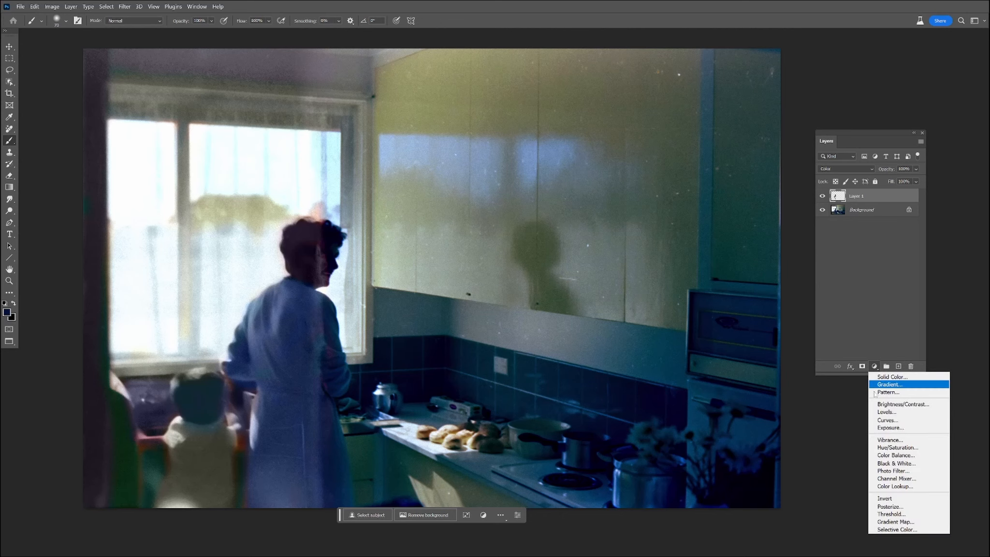
pyautogui.click(876, 411)
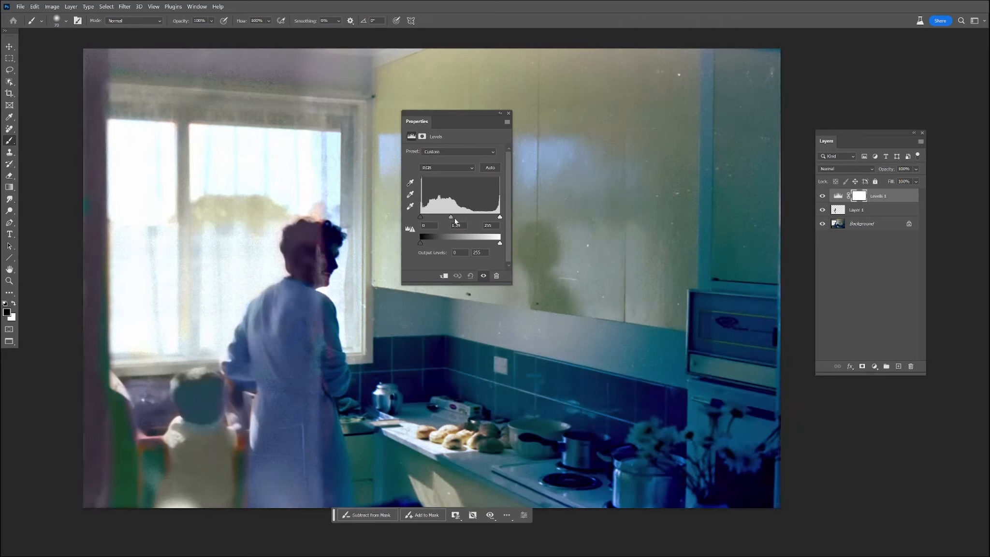
pyautogui.moveTo(460, 220)
pyautogui.mouseDown()
pyautogui.moveTo(483, 221)
pyautogui.moveTo(474, 221)
pyautogui.mouseUp()
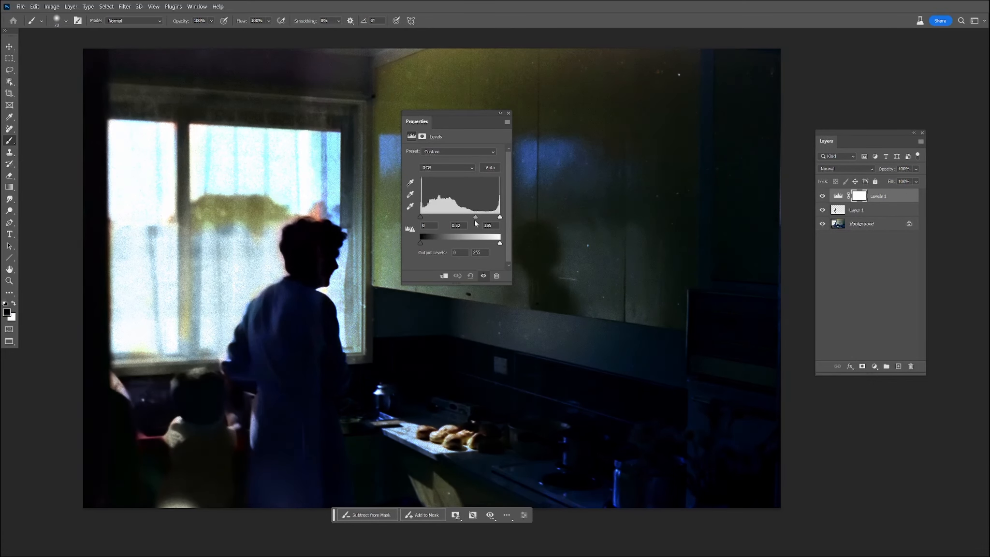
# - Draw a short horizontal gradient across the woman on the Levels mask, limiting the darkening to the photo's left part
pyautogui.click(860, 197)
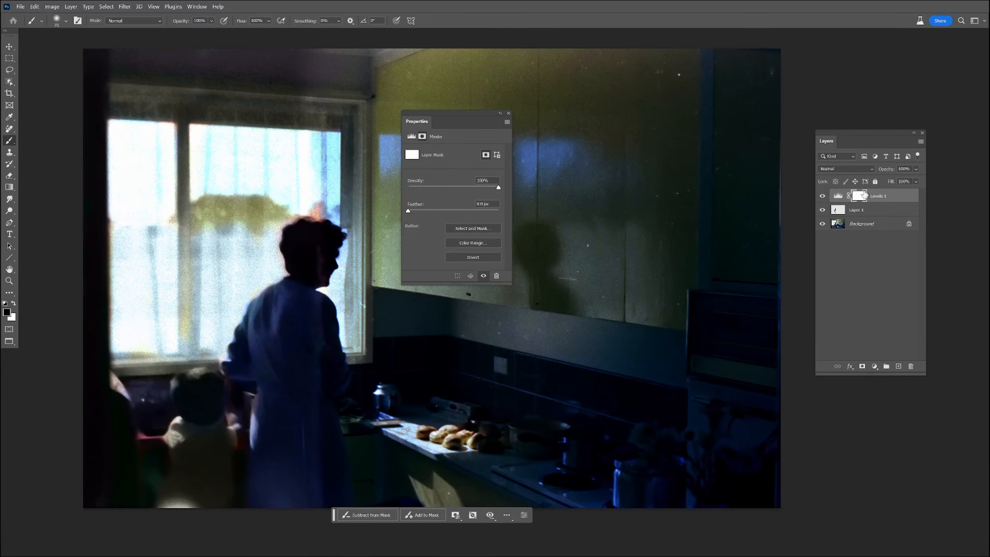
pyautogui.click(9, 187)
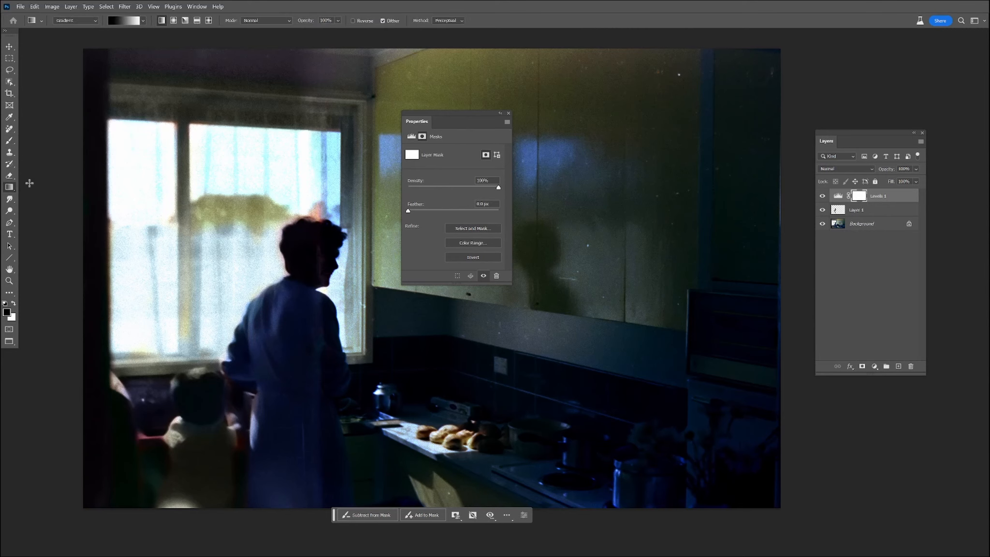
pyautogui.moveTo(327, 303); pyautogui.dragTo(305, 304)
# - Soften the masked Levels darkening by setting its midtone to about 0.6
pyautogui.click(838, 196)
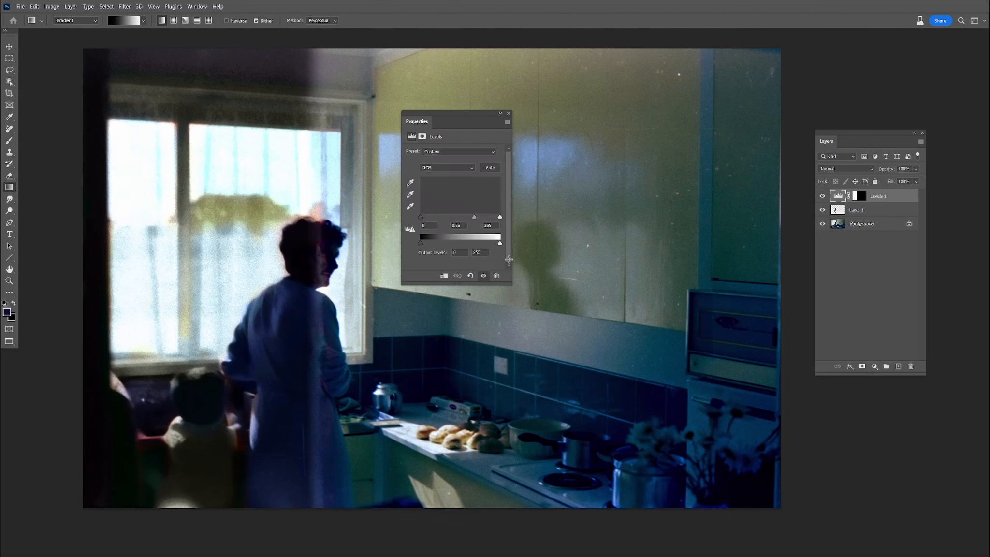
pyautogui.moveTo(474, 218); pyautogui.dragTo(471, 219)
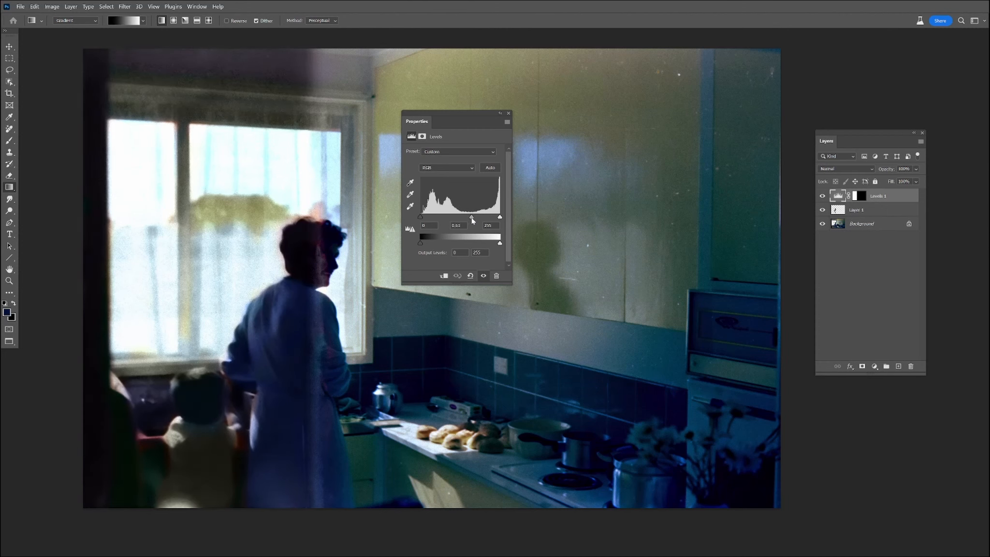
pyautogui.click(509, 113)
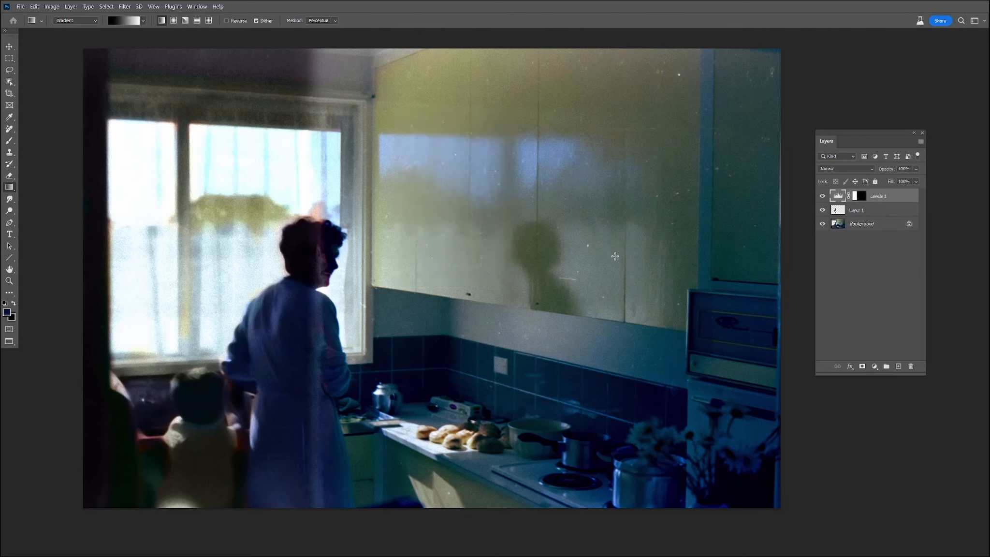
# - Fine-tune the Levels midtone and paint black on its mask over the wall above the window with an enlarged, reduced-opacity Brush
pyautogui.doubleClick(837, 196)
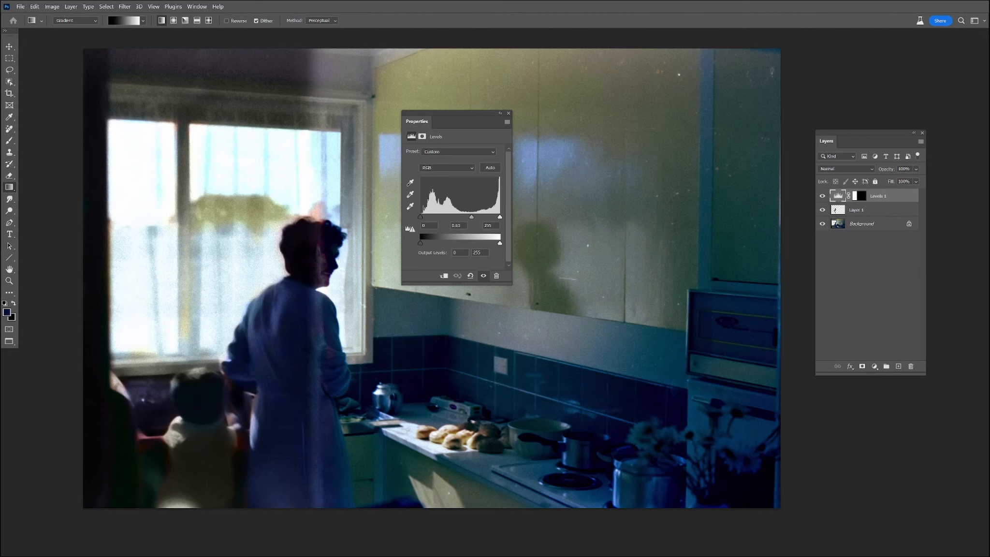
pyautogui.moveTo(472, 217)
pyautogui.mouseDown()
pyautogui.moveTo(456, 220)
pyautogui.moveTo(470, 219)
pyautogui.mouseUp()
pyautogui.click(860, 198)
pyautogui.click(9, 141)
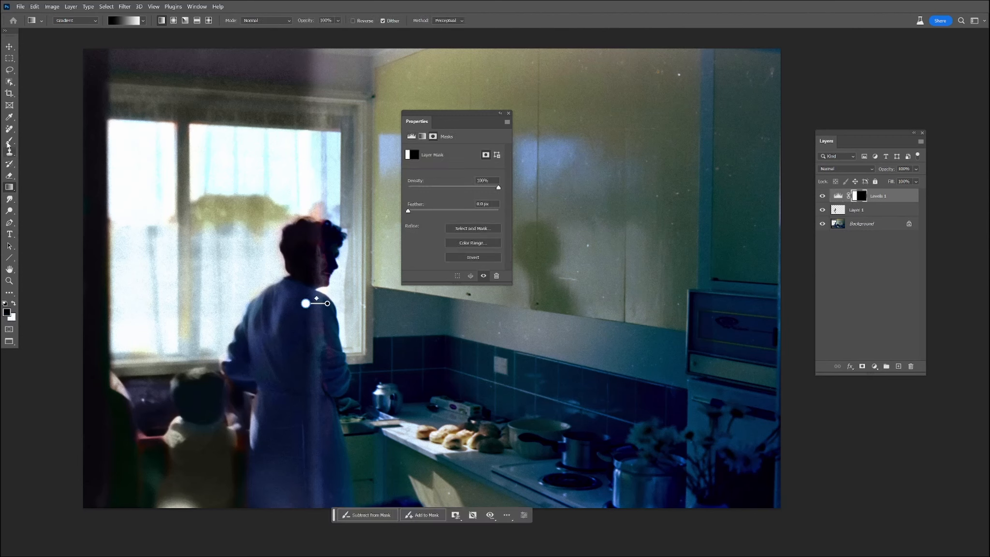
pyautogui.click(210, 21)
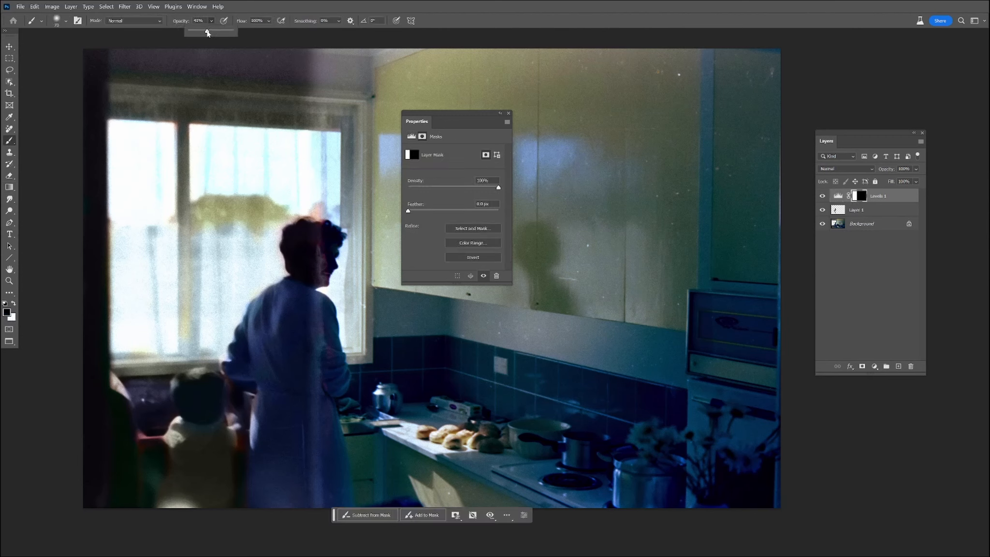
pyautogui.press(']')
pyautogui.press(']')
pyautogui.press(']')
pyautogui.press(']')
pyautogui.press(']')
pyautogui.press(']')
pyautogui.press(']')
pyautogui.press(']')
pyautogui.press(']')
pyautogui.press(']')
pyautogui.press(']')
pyautogui.press(']')
pyautogui.press(']')
pyautogui.press(']')
pyautogui.press(']')
pyautogui.press(']')
pyautogui.press(']')
pyautogui.press(']')
pyautogui.press(']')
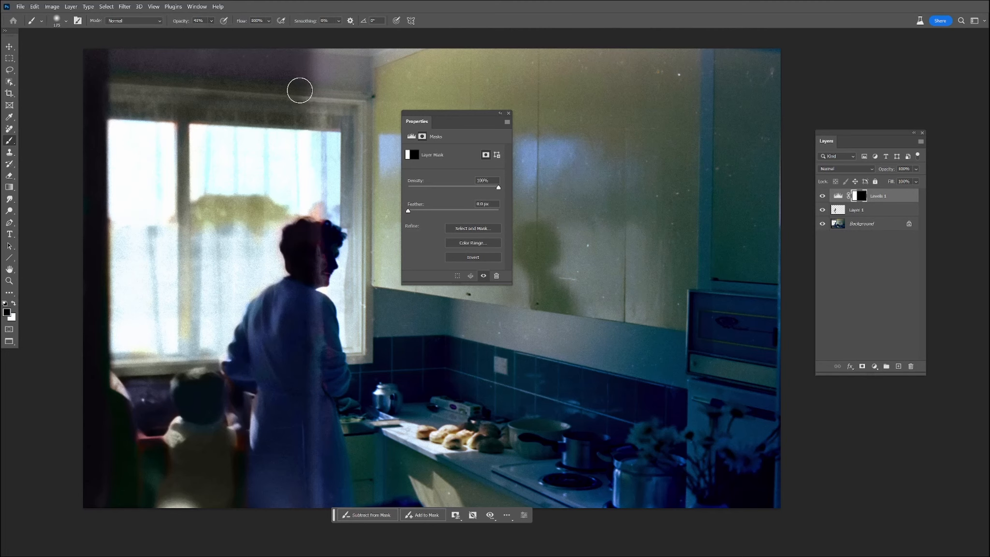
pyautogui.moveTo(289, 86); pyautogui.dragTo(152, 78)
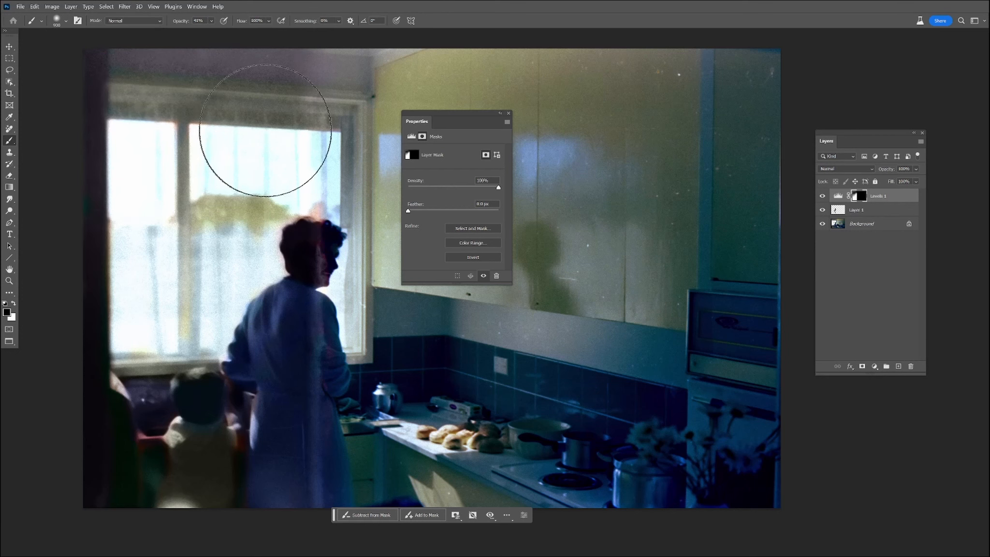
# - Merge the Levels adjustment and the painted layer into the background
pyautogui.click(509, 114)
pyautogui.click(868, 226)
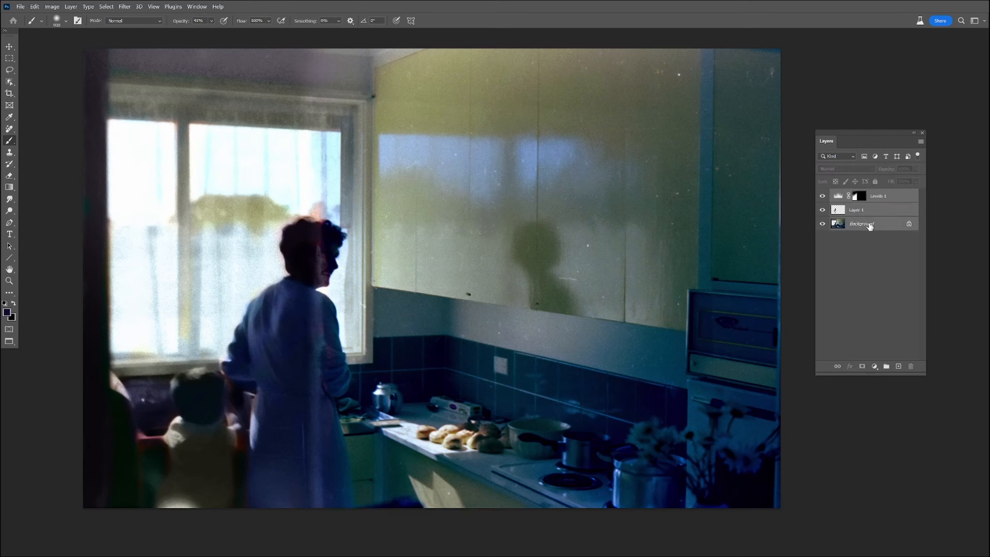
pyautogui.rightClick(869, 226)
pyautogui.click(895, 304)
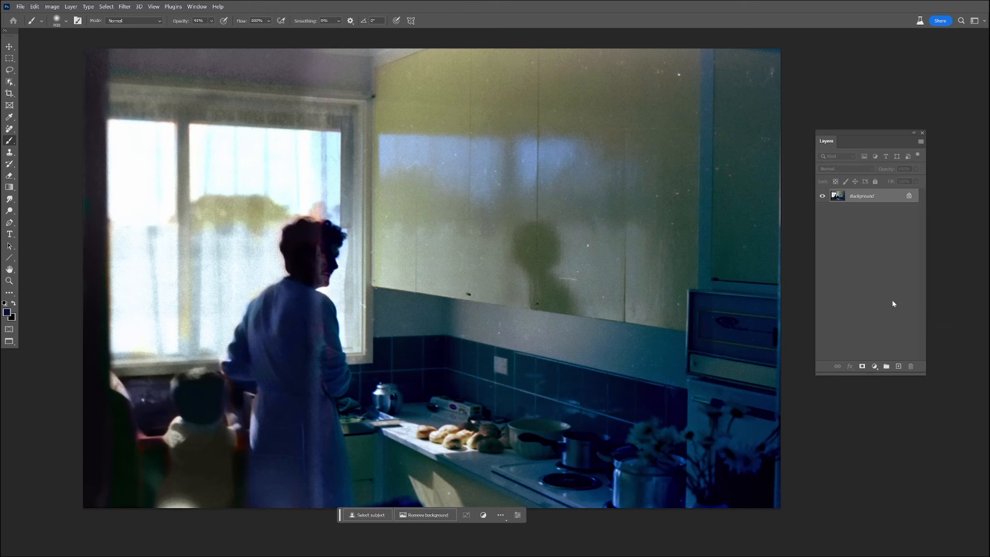
# - Apply the Colorize neural filter with automatic colouring, output as a new color layer
pyautogui.click(124, 7)
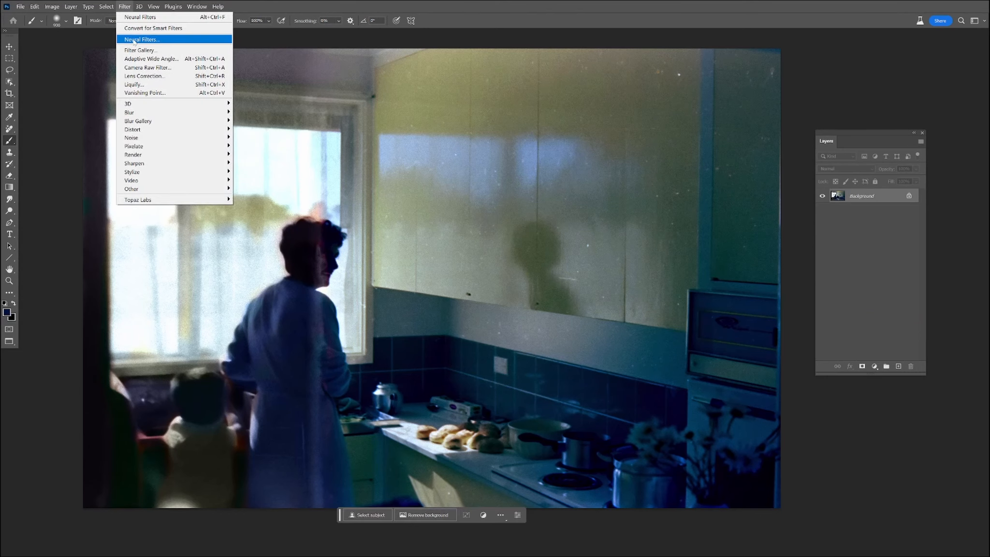
pyautogui.click(134, 41)
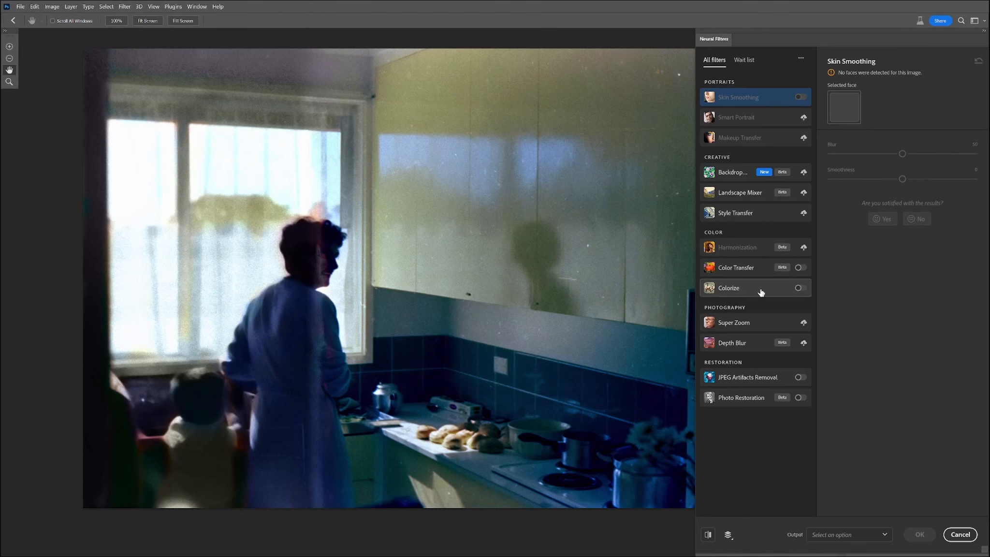
pyautogui.click(800, 288)
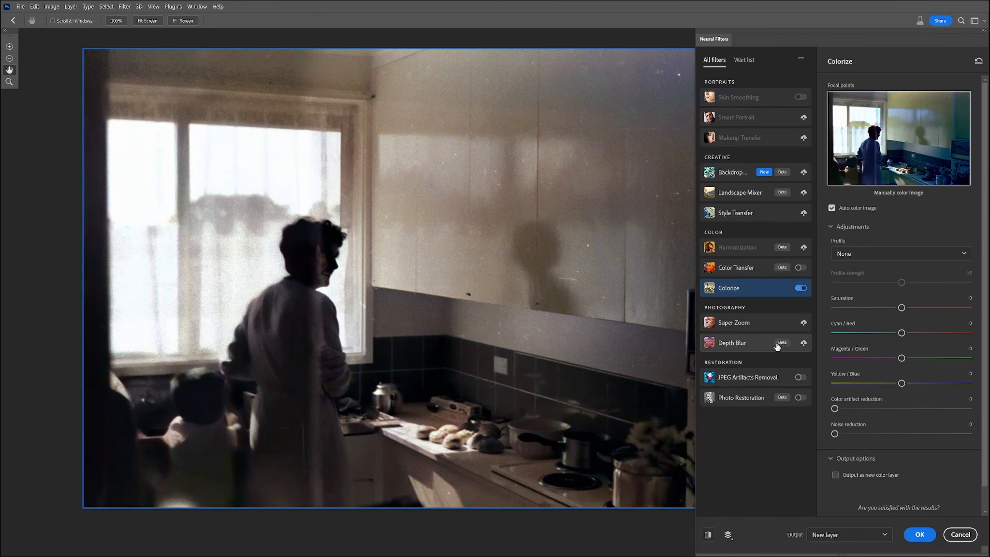
pyautogui.moveTo(776, 344)
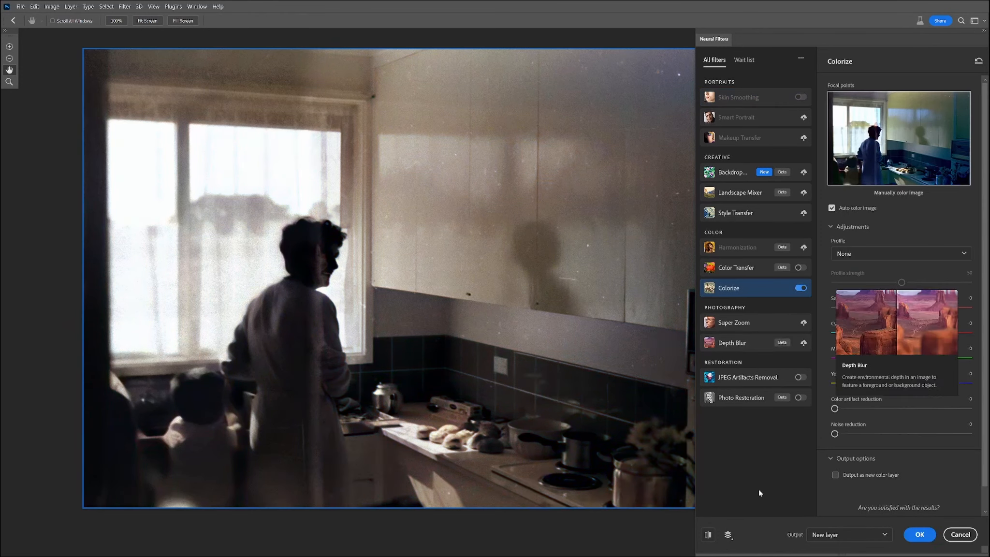
pyautogui.click(835, 475)
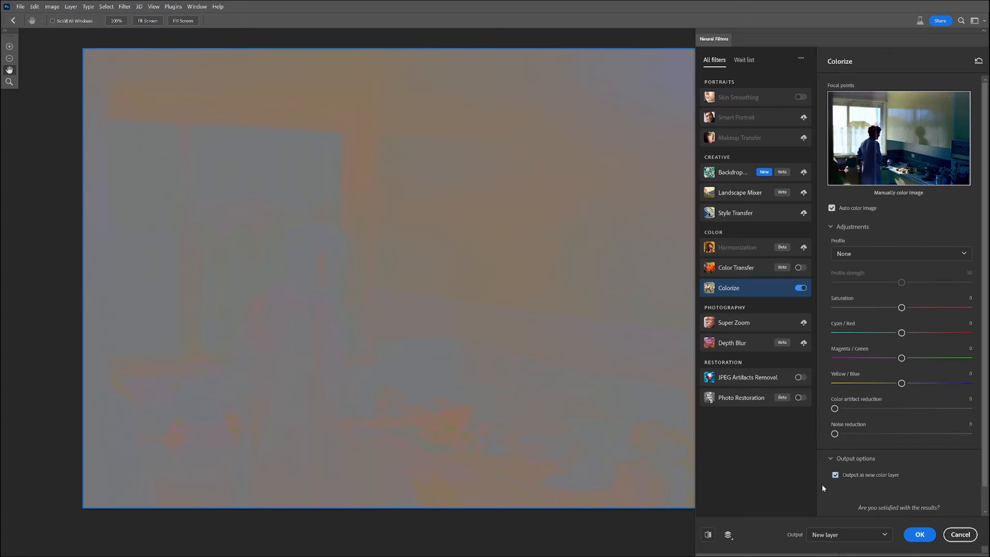
pyautogui.click(919, 534)
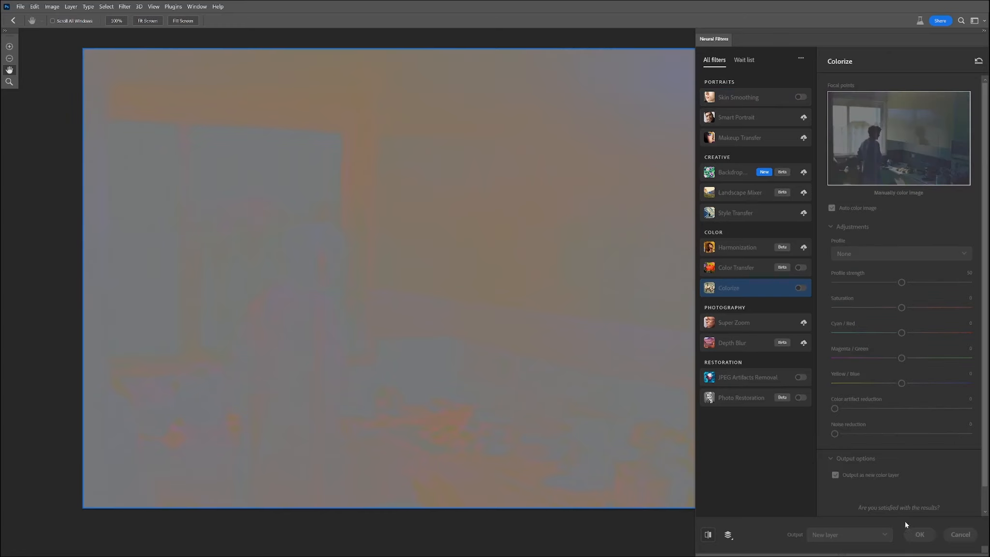
pyautogui.press('b')
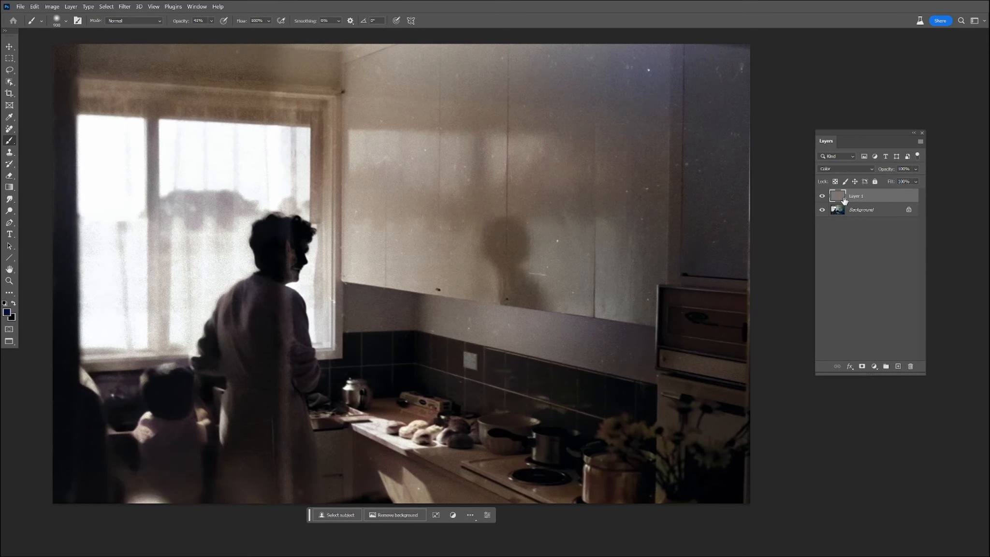
# - Add a Vibrance adjustment clipped to the colorized layer, with vibrance about +72 and saturation about +14
pyautogui.click(874, 366)
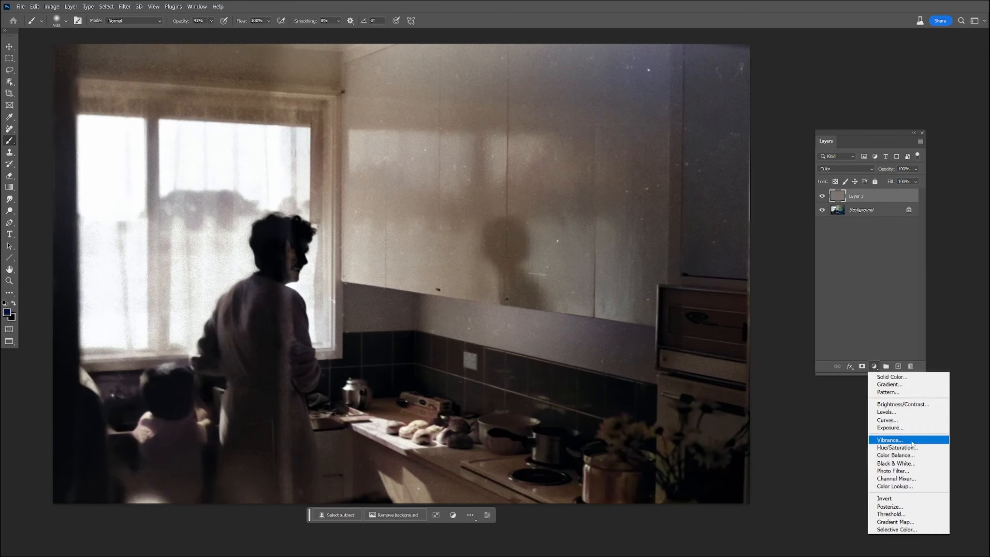
pyautogui.click(884, 441)
pyautogui.click(444, 276)
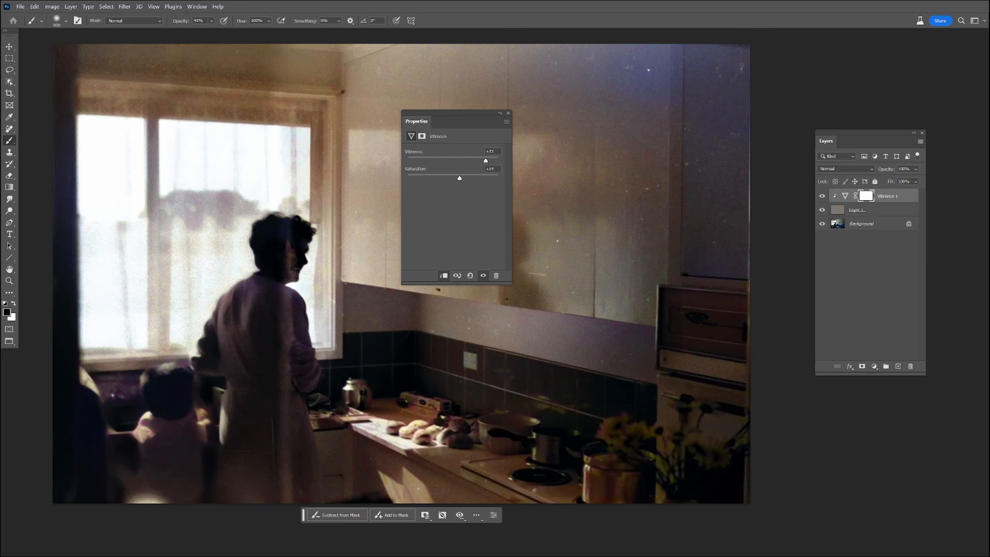
pyautogui.click(508, 113)
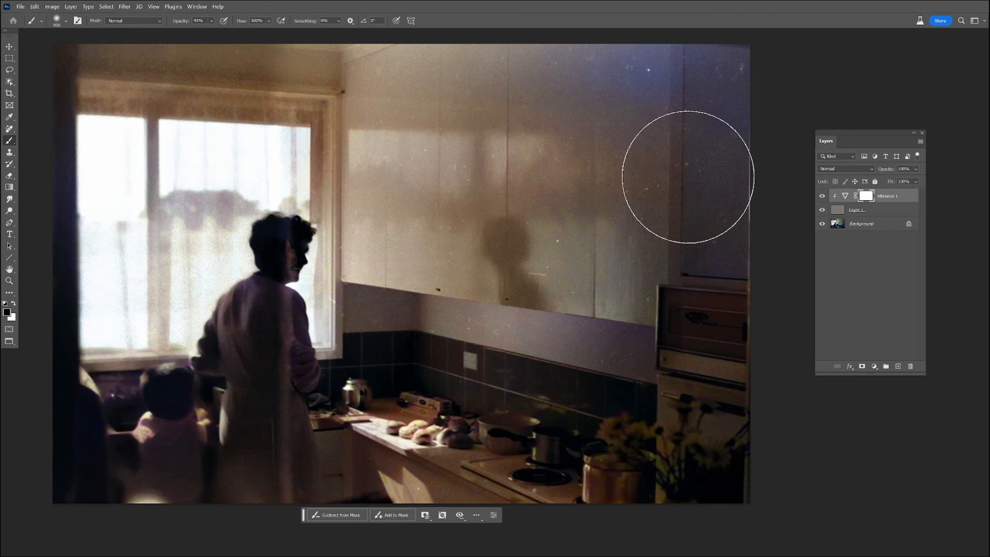
# - Lower the colorized layer's opacity to blend it with the original colours, and merge all layers into the background
pyautogui.click(878, 213)
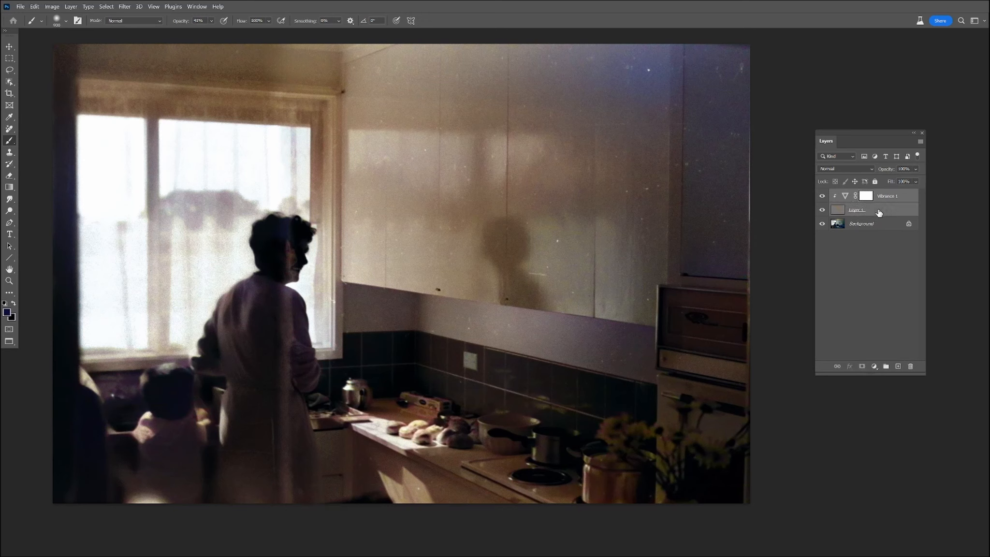
pyautogui.click(879, 212)
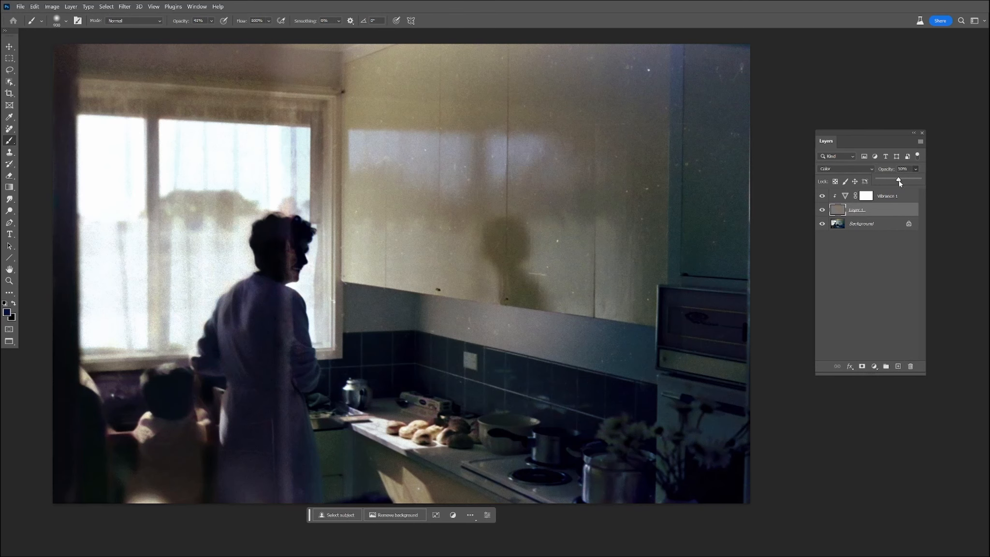
pyautogui.moveTo(915, 182)
pyautogui.mouseDown()
pyautogui.moveTo(972, 177)
pyautogui.moveTo(912, 182)
pyautogui.mouseUp()
pyautogui.click(877, 196)
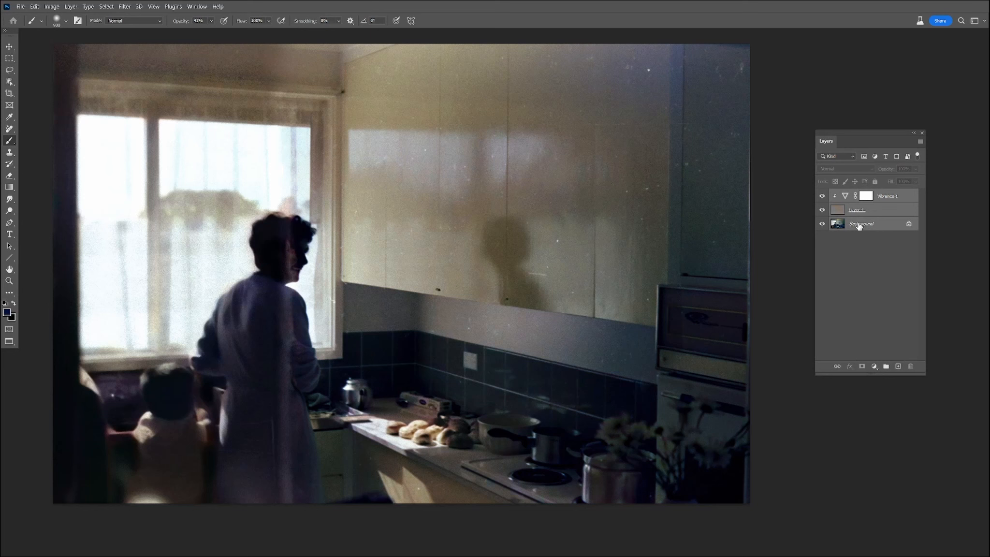
pyautogui.rightClick(856, 223)
pyautogui.click(872, 304)
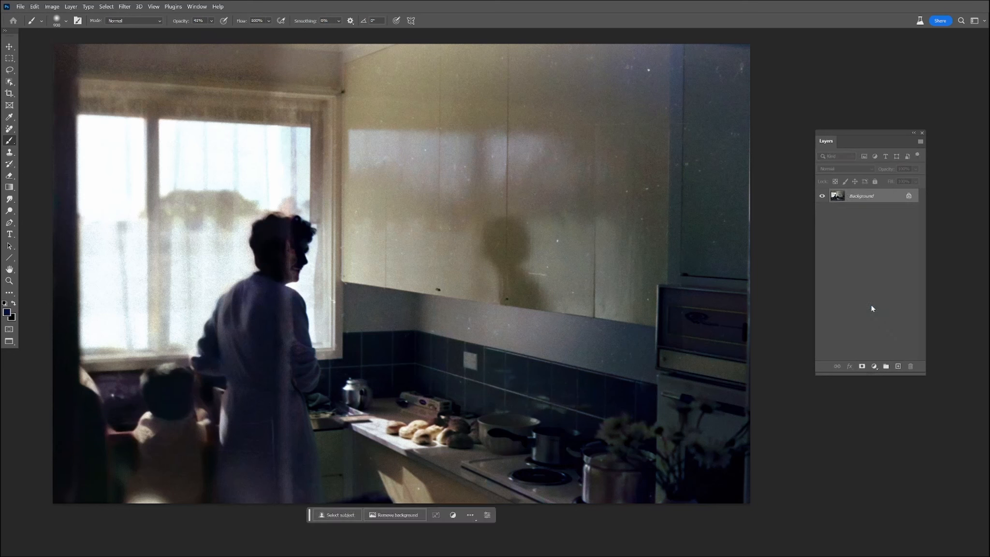
# - Apply Auto Color to the merged photo and increase its vibrance moderately, leaving saturation at 0
pyautogui.click(52, 6)
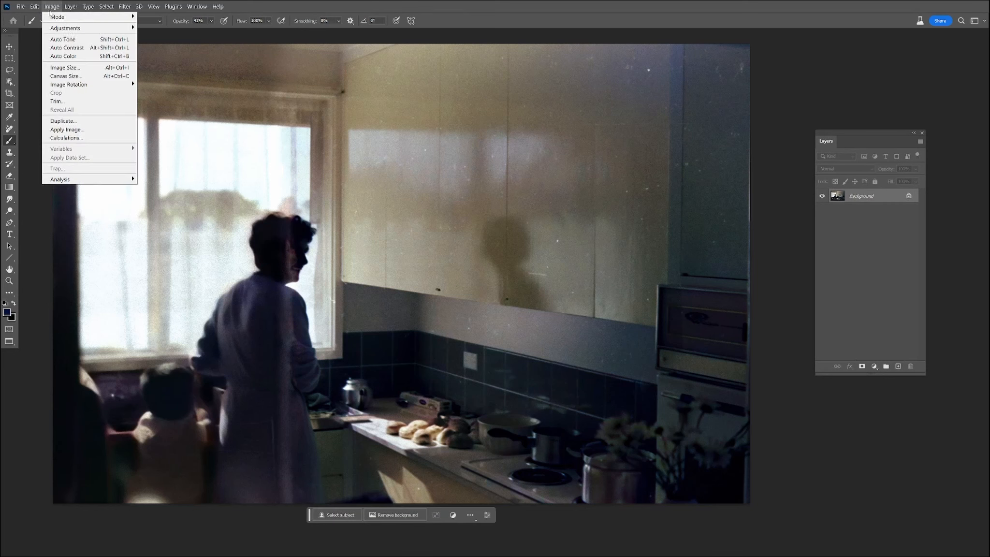
pyautogui.moveTo(71, 29)
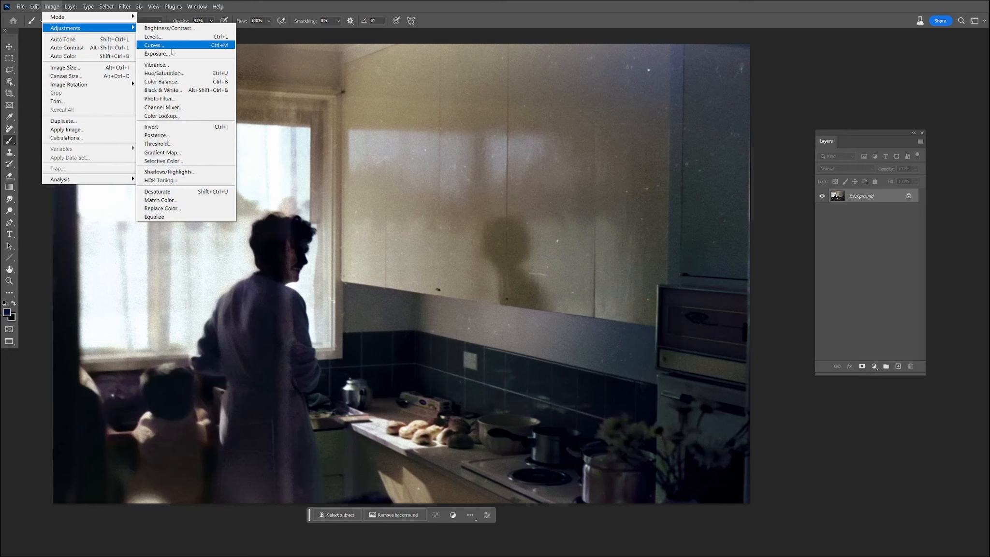
pyautogui.click(93, 57)
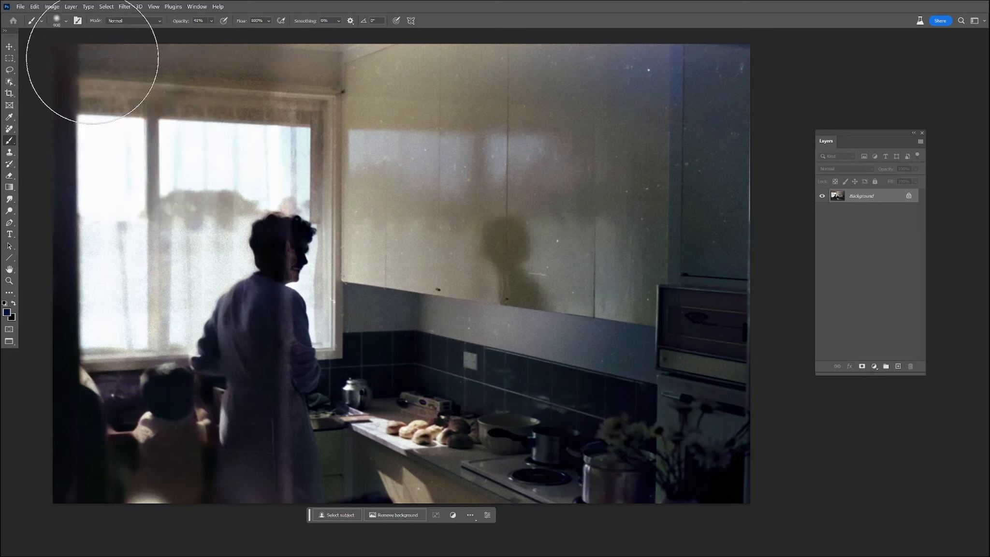
pyautogui.click(52, 6)
pyautogui.moveTo(91, 28)
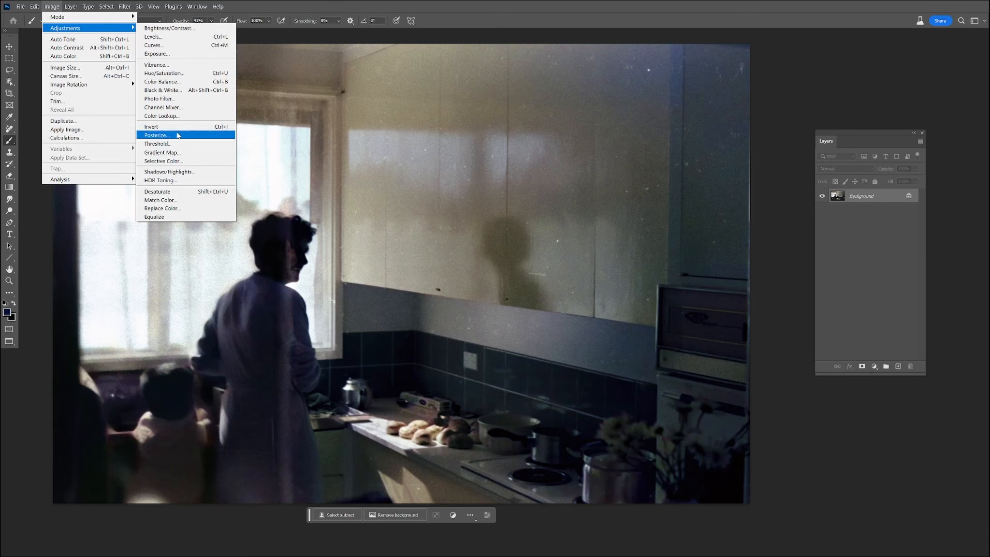
pyautogui.click(160, 64)
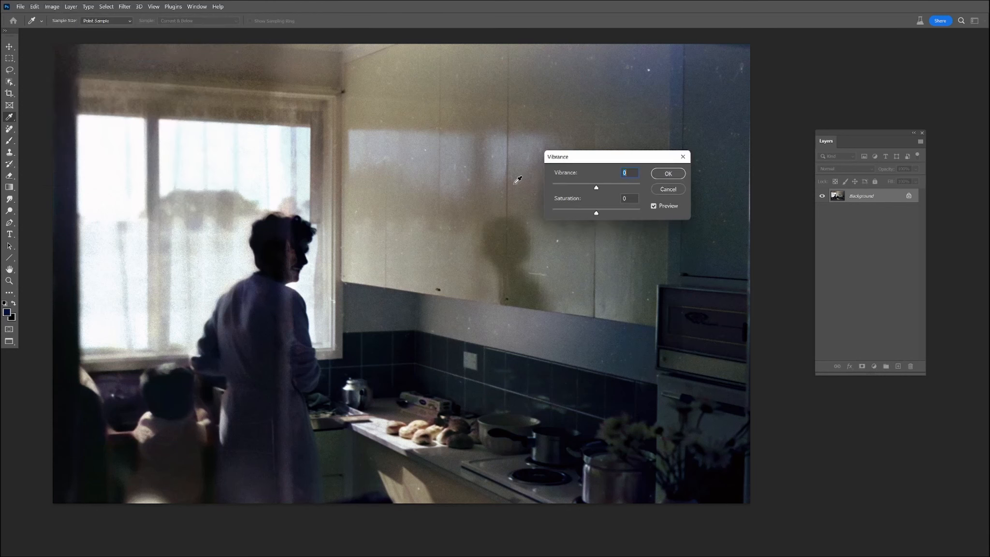
pyautogui.moveTo(593, 188); pyautogui.dragTo(618, 188)
pyautogui.click(660, 173)
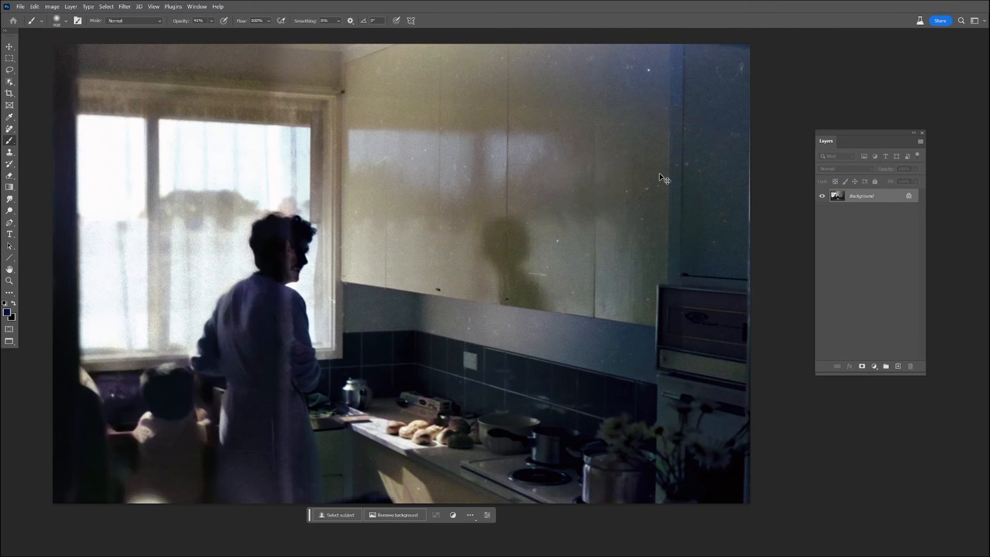
# - Brighten the whole photo with Levels, setting the black input to 3 and the midtone to 1.25
pyautogui.hotkey('ctrl', 'l')
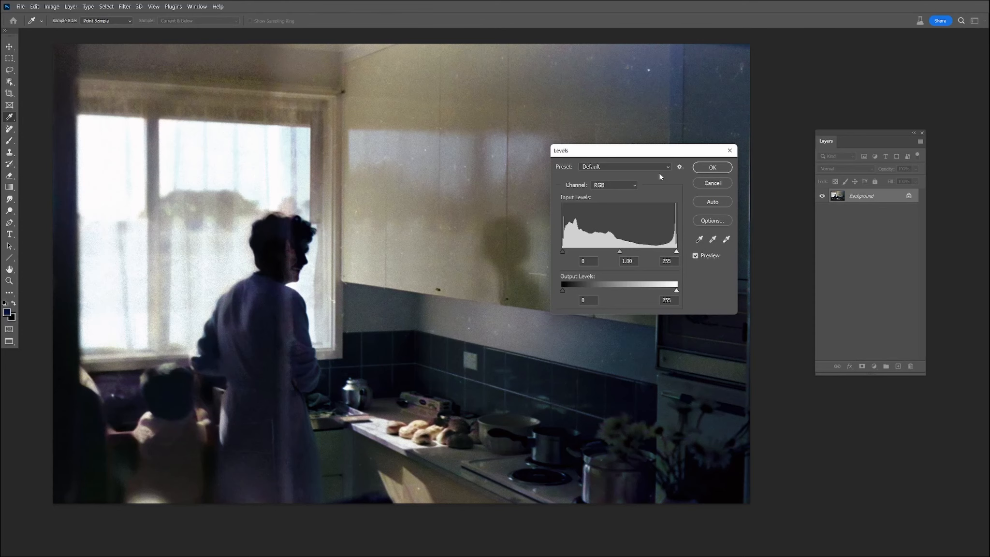
pyautogui.click(620, 252)
pyautogui.moveTo(620, 253); pyautogui.dragTo(612, 254)
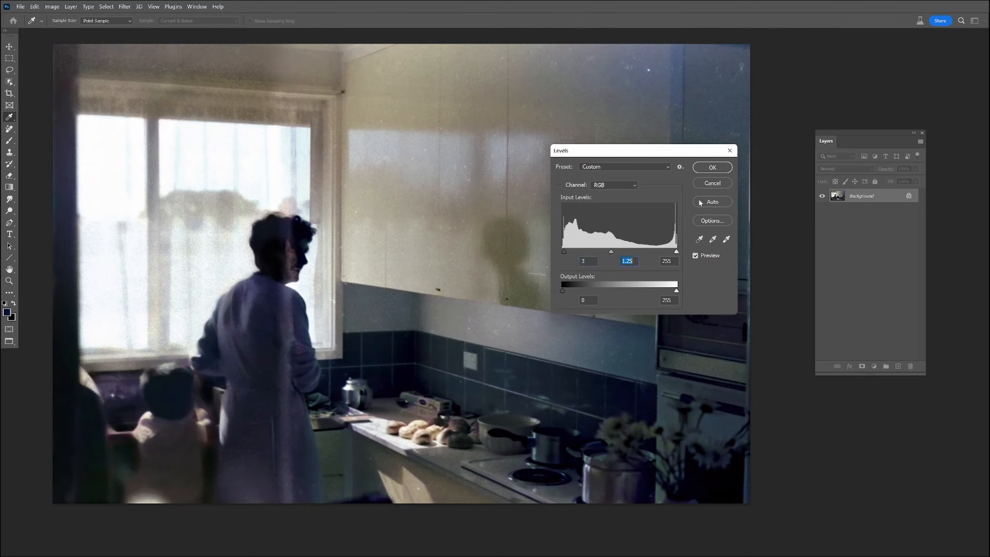
pyautogui.click(712, 167)
pyautogui.press('b')
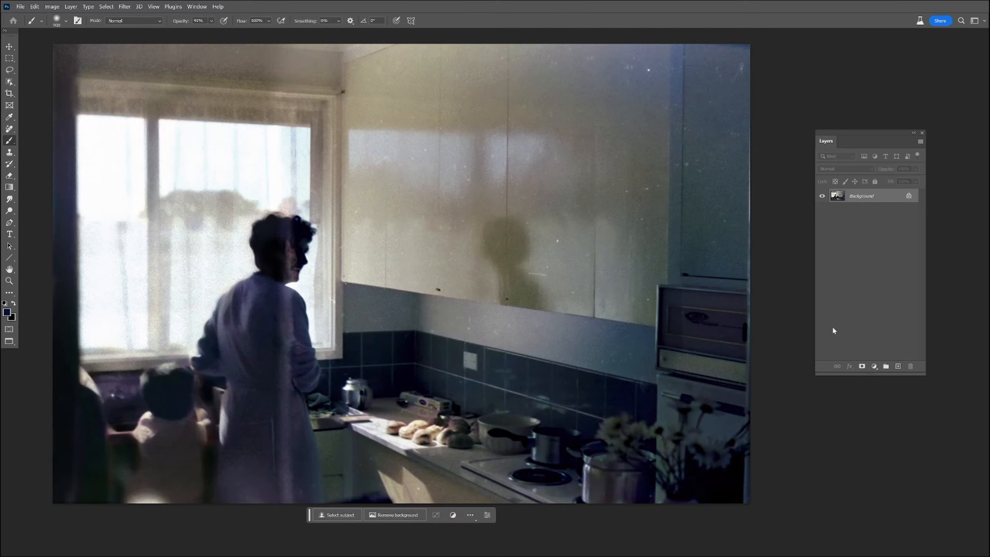
# - Add a Color Balance adjustment shifting the midtones toward yellow by about -36, and invert its mask to hide the effect
pyautogui.click(874, 366)
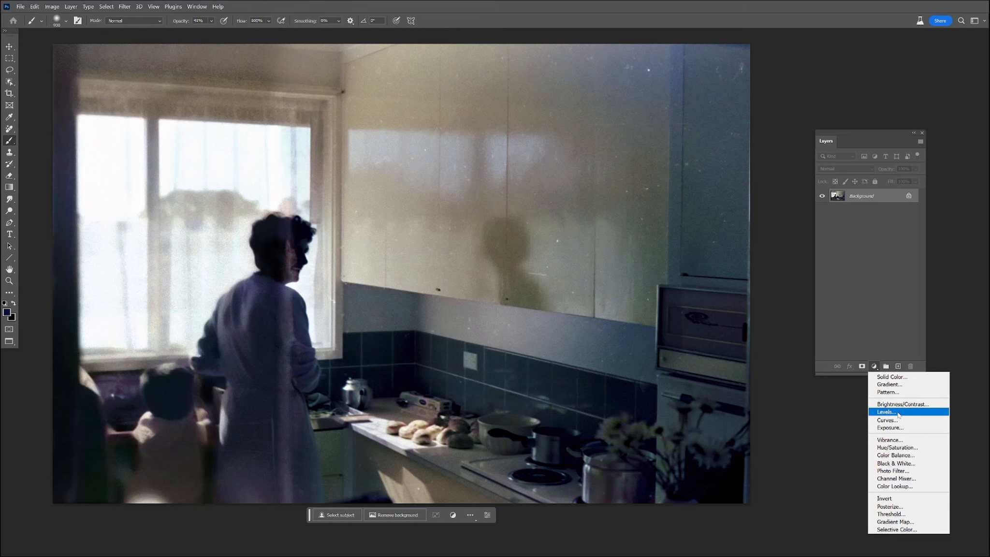
pyautogui.click(898, 455)
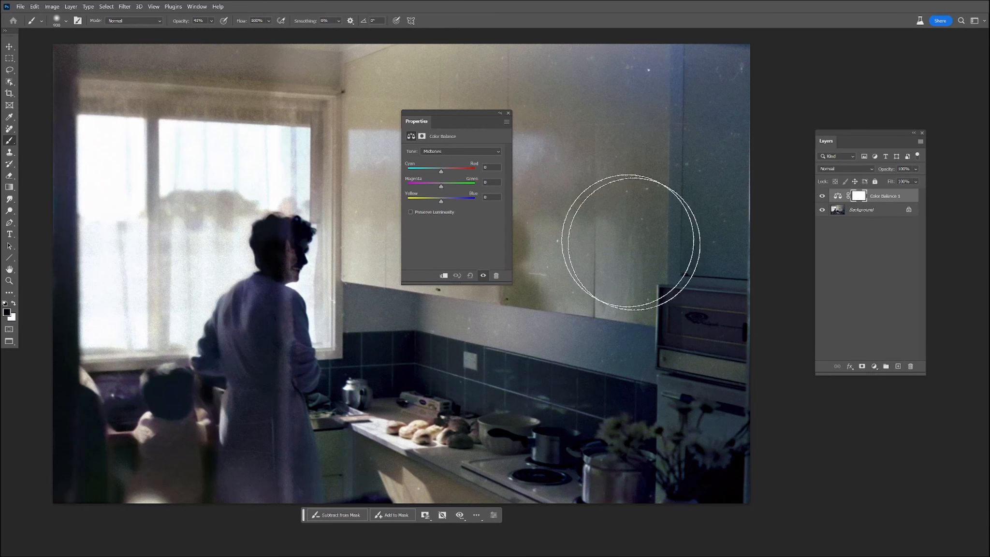
pyautogui.moveTo(441, 203); pyautogui.dragTo(430, 204)
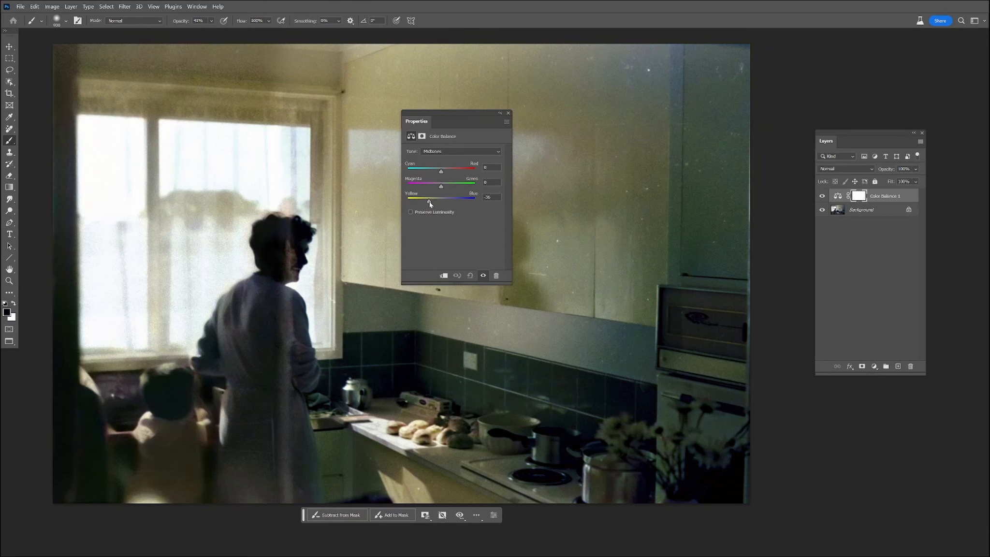
pyautogui.click(508, 114)
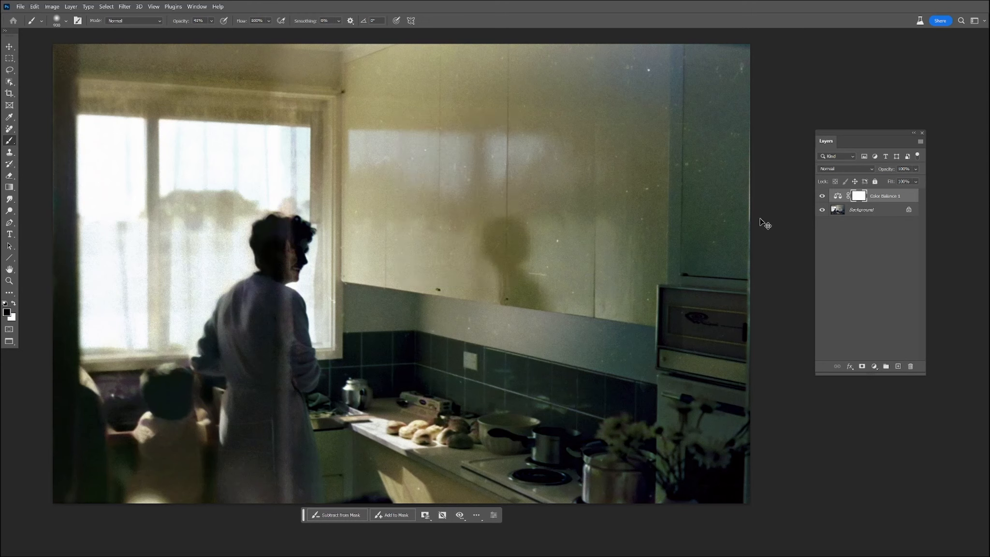
pyautogui.hotkey('ctrl', 'i')
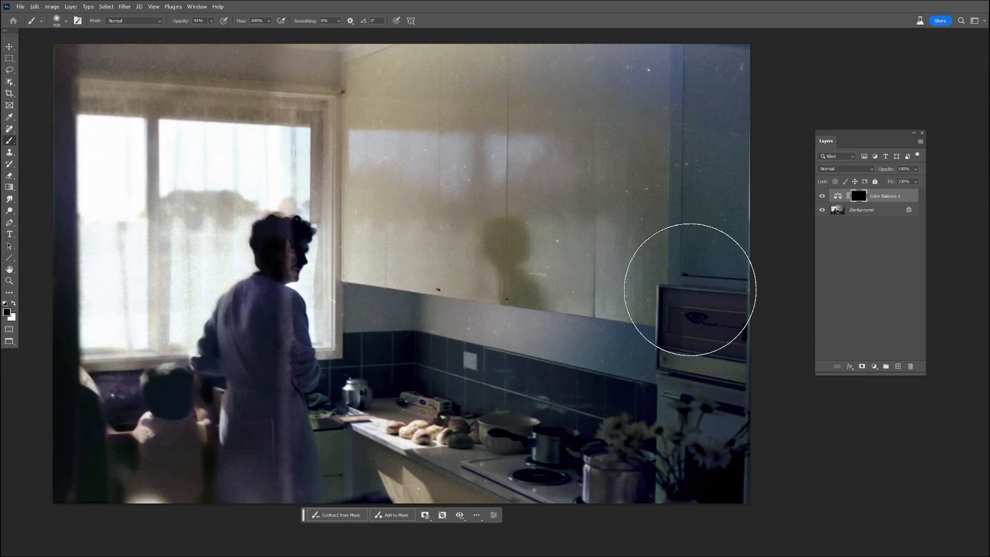
# - Paint the Color Balance mask white over the bluish right-hand cabinets, walls and shadows, and flatten the image
pyautogui.click(13, 303)
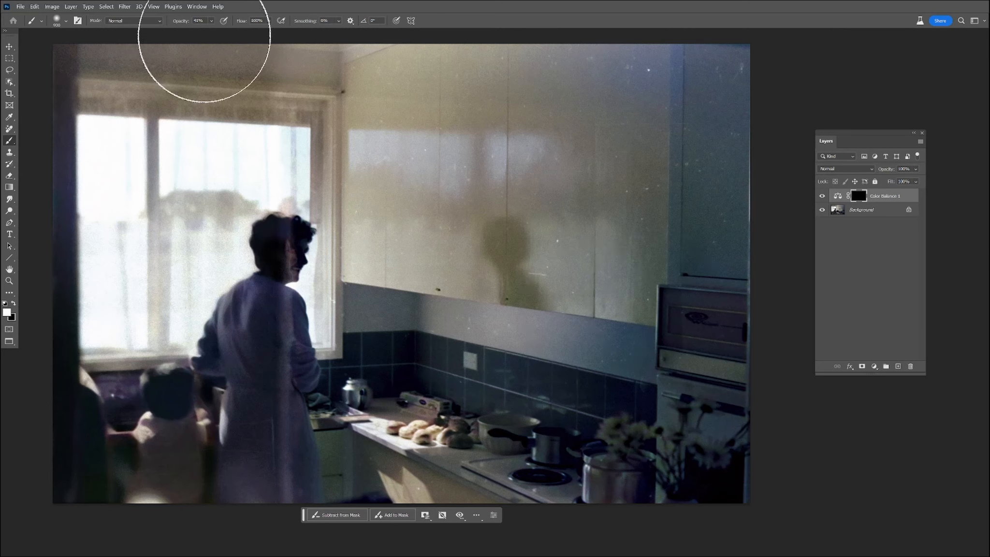
pyautogui.moveTo(669, 81)
pyautogui.mouseDown()
pyautogui.moveTo(687, 514)
pyautogui.moveTo(574, 337)
pyautogui.moveTo(652, 493)
pyautogui.moveTo(636, 513)
pyautogui.moveTo(551, 443)
pyautogui.moveTo(360, 408)
pyautogui.moveTo(241, 310)
pyautogui.moveTo(250, 446)
pyautogui.moveTo(168, 490)
pyautogui.moveTo(96, 482)
pyautogui.moveTo(390, 480)
pyautogui.moveTo(450, 440)
pyautogui.moveTo(530, 490)
pyautogui.moveTo(574, 502)
pyautogui.moveTo(575, 487)
pyautogui.moveTo(337, 410)
pyautogui.moveTo(636, 509)
pyautogui.moveTo(483, 474)
pyautogui.moveTo(348, 463)
pyautogui.moveTo(390, 390)
pyautogui.moveTo(331, 264)
pyautogui.moveTo(319, 109)
pyautogui.moveTo(62, 35)
pyautogui.moveTo(84, 57)
pyautogui.moveTo(44, 217)
pyautogui.moveTo(367, 358)
pyautogui.moveTo(542, 317)
pyautogui.moveTo(656, 381)
pyautogui.moveTo(790, 403)
pyautogui.moveTo(775, 373)
pyautogui.moveTo(735, 373)
pyautogui.moveTo(637, 292)
pyautogui.moveTo(672, 297)
pyautogui.moveTo(672, 370)
pyautogui.moveTo(685, 354)
pyautogui.mouseUp()
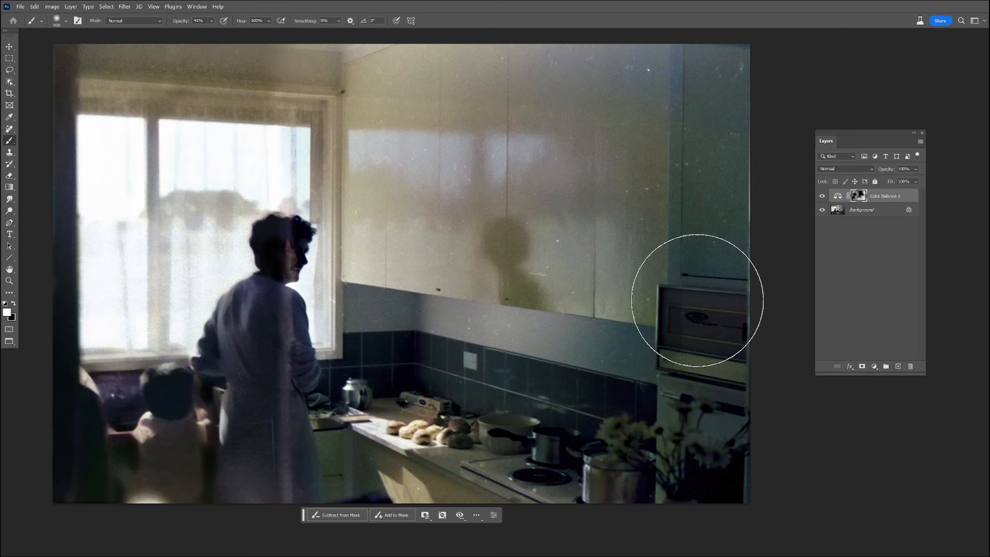
pyautogui.rightClick(876, 211)
pyautogui.click(901, 292)
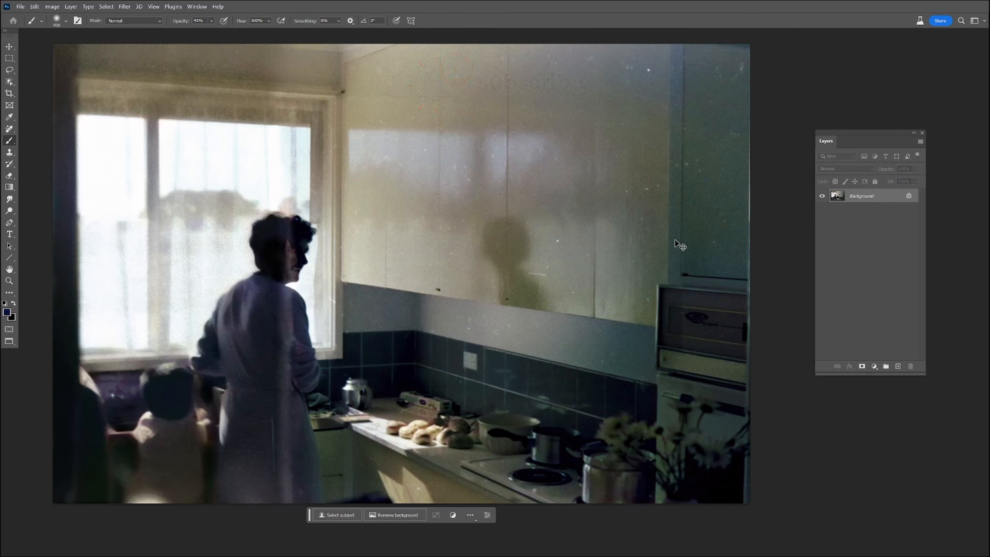
pyautogui.hotkey('ctrl', 'l')
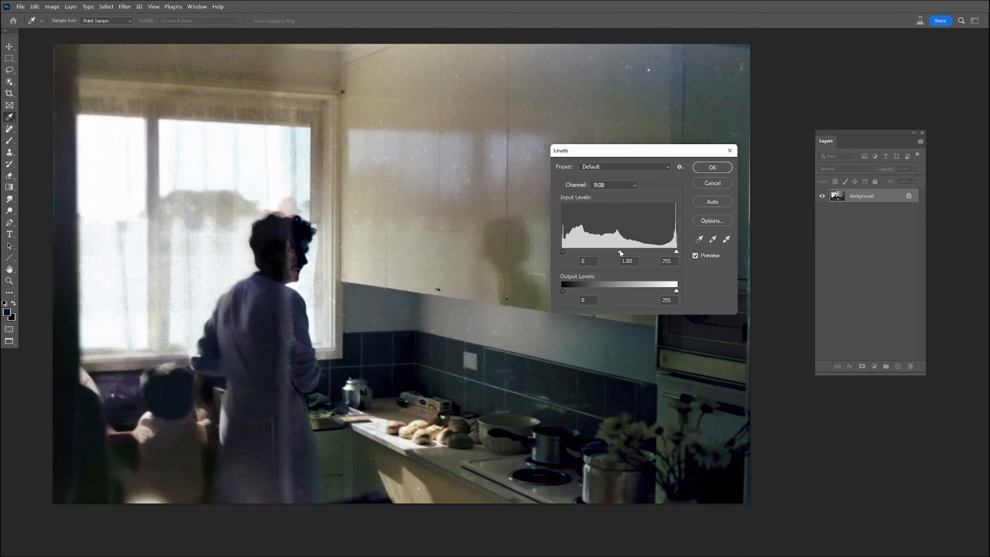
pyautogui.moveTo(620, 251); pyautogui.dragTo(613, 252)
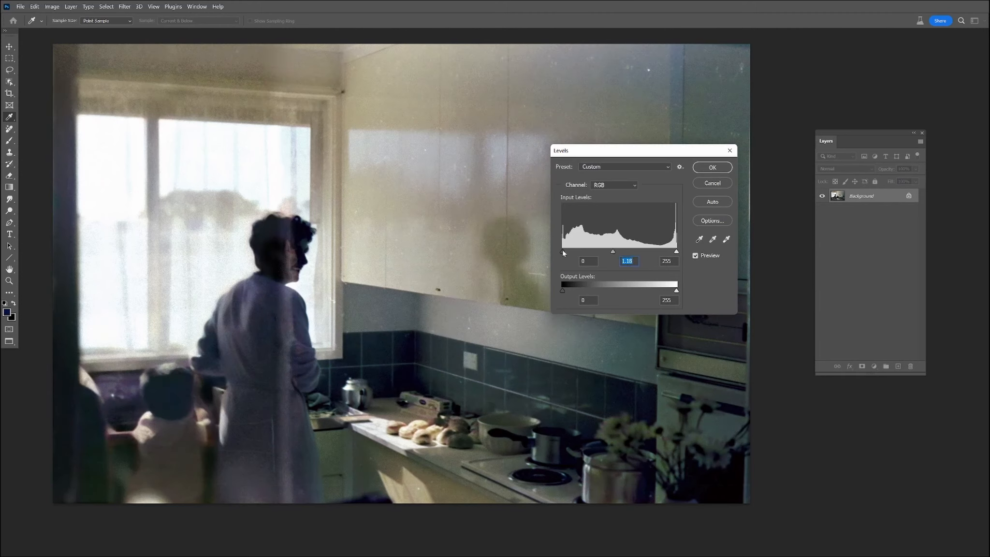
pyautogui.moveTo(675, 252)
pyautogui.mouseDown()
pyautogui.moveTo(663, 251)
pyautogui.moveTo(692, 247)
pyautogui.mouseUp()
pyautogui.click(711, 183)
# - Add a Levels adjustment layer with the white input at 219 and paint its mask black over the window
pyautogui.press('b')
pyautogui.click(874, 367)
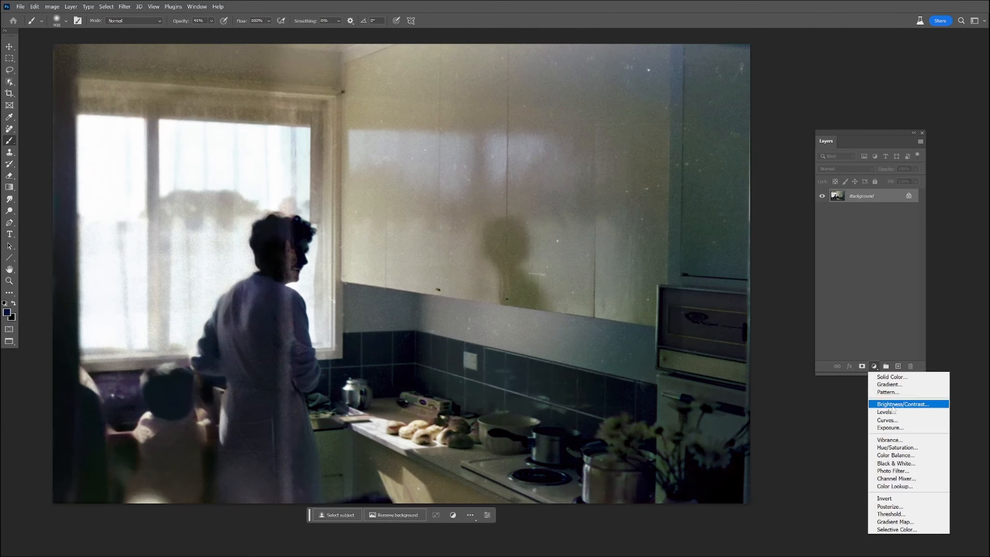
pyautogui.click(884, 414)
pyautogui.moveTo(500, 217); pyautogui.dragTo(487, 218)
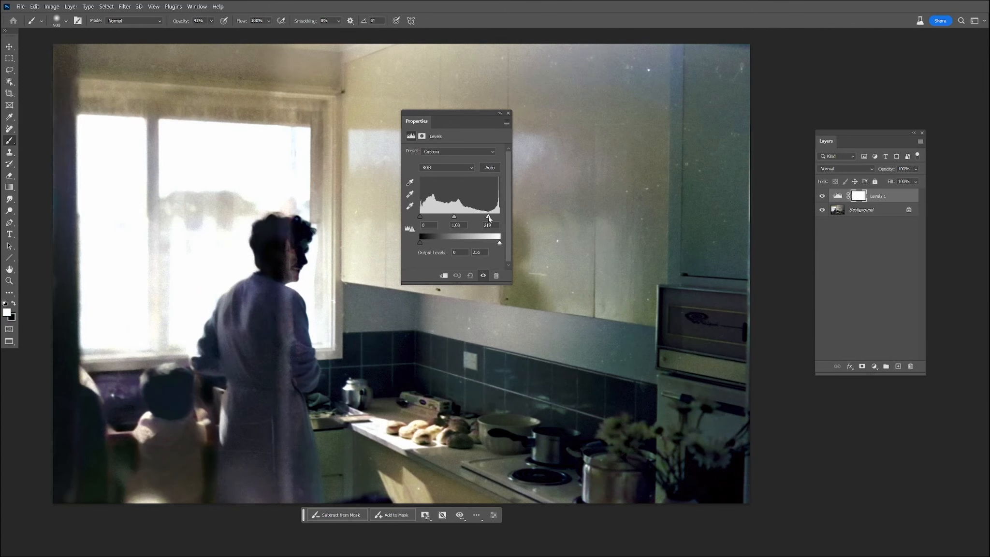
pyautogui.click(508, 113)
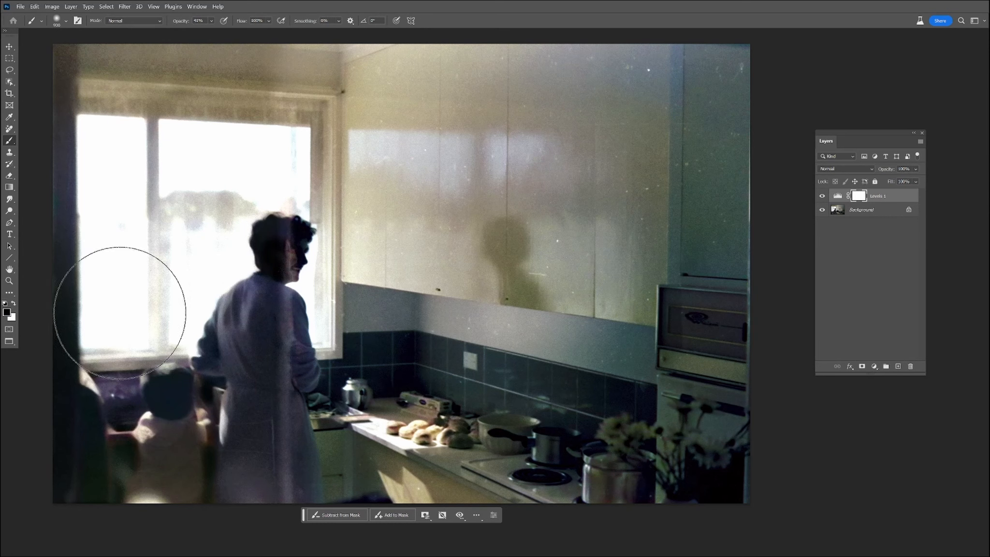
pyautogui.moveTo(117, 163)
pyautogui.mouseDown()
pyautogui.moveTo(216, 173)
pyautogui.moveTo(199, 181)
pyautogui.moveTo(221, 192)
pyautogui.moveTo(247, 178)
pyautogui.moveTo(217, 226)
pyautogui.moveTo(191, 312)
pyautogui.moveTo(196, 288)
pyautogui.moveTo(251, 248)
pyautogui.moveTo(272, 284)
pyautogui.moveTo(287, 169)
pyautogui.moveTo(116, 157)
pyautogui.moveTo(102, 232)
pyautogui.moveTo(108, 306)
pyautogui.moveTo(134, 224)
pyautogui.moveTo(145, 129)
pyautogui.moveTo(155, 157)
pyautogui.mouseUp()
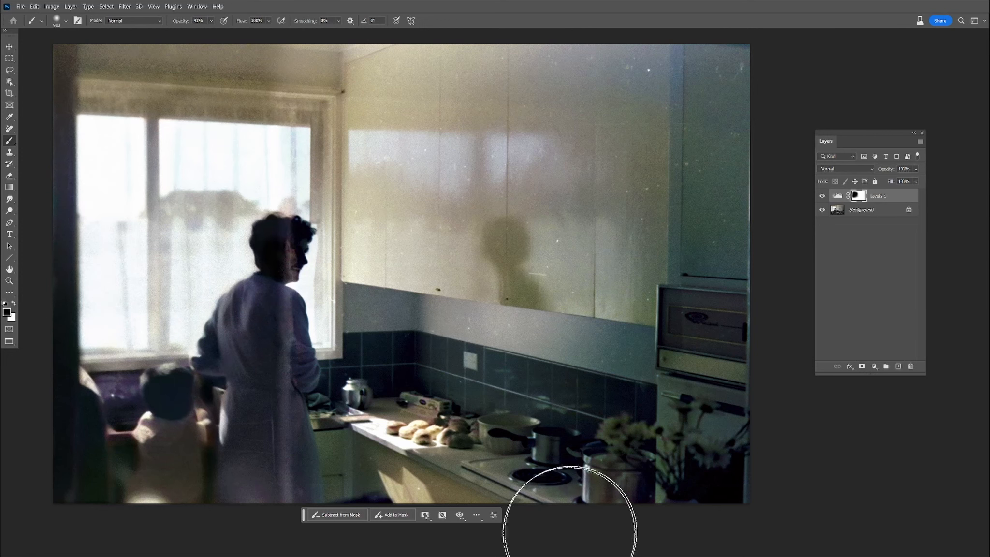
# - Remove the light streak over the woman's face and hair on the background layer with the Remove tool
pyautogui.rightClick(9, 129)
pyautogui.click(51, 137)
pyautogui.scroll(5, 280, 258)
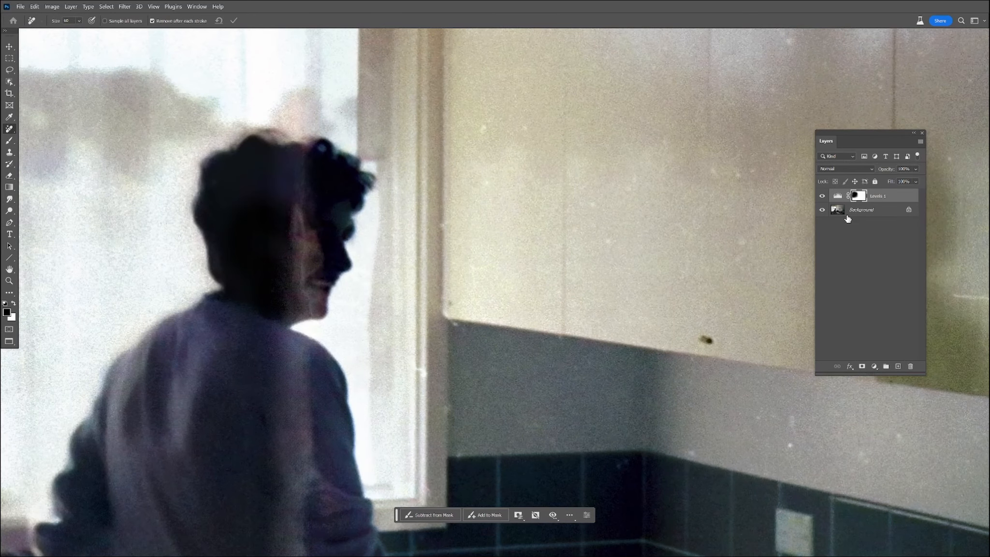
pyautogui.click(845, 212)
pyautogui.moveTo(320, 258)
pyautogui.mouseDown()
pyautogui.moveTo(294, 217)
pyautogui.moveTo(301, 247)
pyautogui.moveTo(288, 273)
pyautogui.mouseUp()
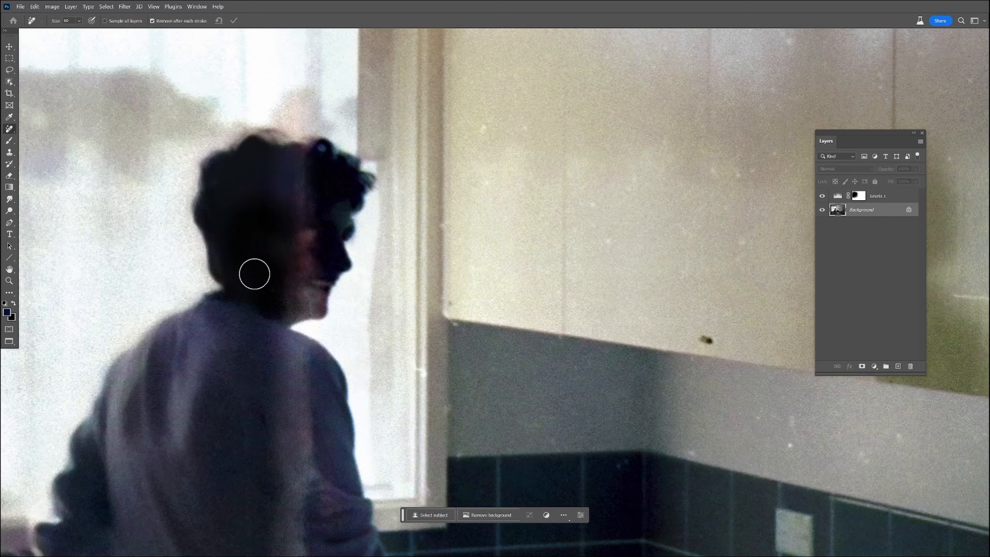
pyautogui.moveTo(300, 235); pyautogui.dragTo(300, 268)
pyautogui.moveTo(288, 217); pyautogui.dragTo(302, 154)
pyautogui.moveTo(310, 301); pyautogui.dragTo(287, 302)
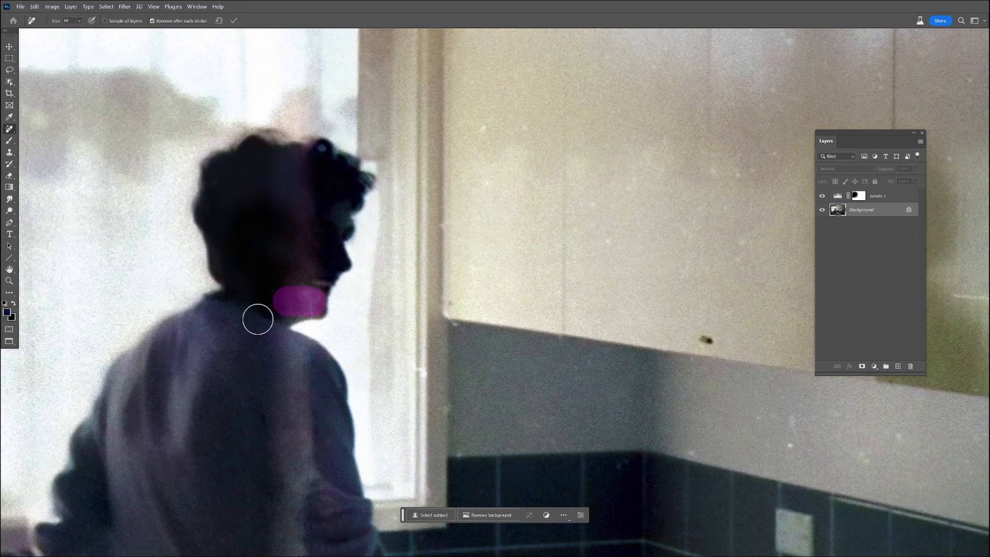
# - Remove the vertical light streak running down the woman's robe to the photo's lower edge
pyautogui.moveTo(282, 349)
pyautogui.mouseDown()
pyautogui.moveTo(315, 369)
pyautogui.moveTo(285, 383)
pyautogui.moveTo(312, 440)
pyautogui.moveTo(279, 427)
pyautogui.moveTo(315, 458)
pyautogui.moveTo(289, 464)
pyautogui.moveTo(299, 488)
pyautogui.moveTo(290, 493)
pyautogui.moveTo(319, 512)
pyautogui.mouseUp()
pyautogui.click(291, 356)
pyautogui.moveTo(274, 427)
pyautogui.mouseDown()
pyautogui.moveTo(275, 174)
pyautogui.moveTo(296, 177)
pyautogui.moveTo(298, 207)
pyautogui.moveTo(257, 235)
pyautogui.moveTo(287, 235)
pyautogui.moveTo(302, 294)
pyautogui.moveTo(277, 313)
pyautogui.moveTo(268, 305)
pyautogui.moveTo(292, 341)
pyautogui.mouseUp()
pyautogui.moveTo(323, 383)
pyautogui.mouseDown()
pyautogui.moveTo(255, 363)
pyautogui.moveTo(306, 397)
pyautogui.moveTo(276, 414)
pyautogui.moveTo(267, 501)
pyautogui.moveTo(296, 449)
pyautogui.moveTo(298, 537)
pyautogui.moveTo(316, 416)
pyautogui.moveTo(331, 516)
pyautogui.moveTo(296, 340)
pyautogui.moveTo(289, 223)
pyautogui.mouseUp()
pyautogui.moveTo(240, 162); pyautogui.dragTo(241, 315)
pyautogui.moveTo(271, 348); pyautogui.dragTo(303, 382)
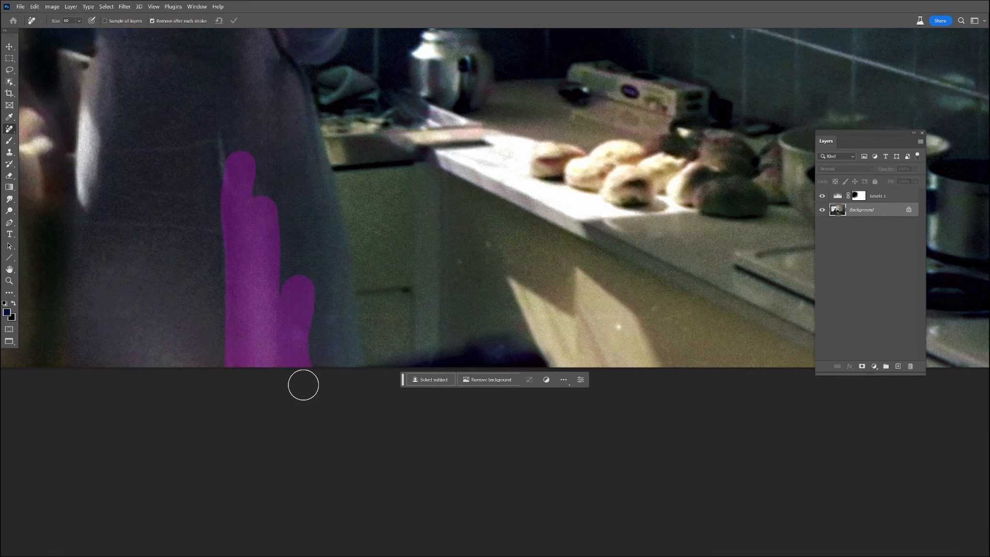
# - Remove the specks from the sunlit cabinet front below the counter and from the wall tiles
pyautogui.click(616, 327)
pyautogui.moveTo(658, 313); pyautogui.dragTo(657, 313)
pyautogui.moveTo(698, 66); pyautogui.dragTo(472, 354)
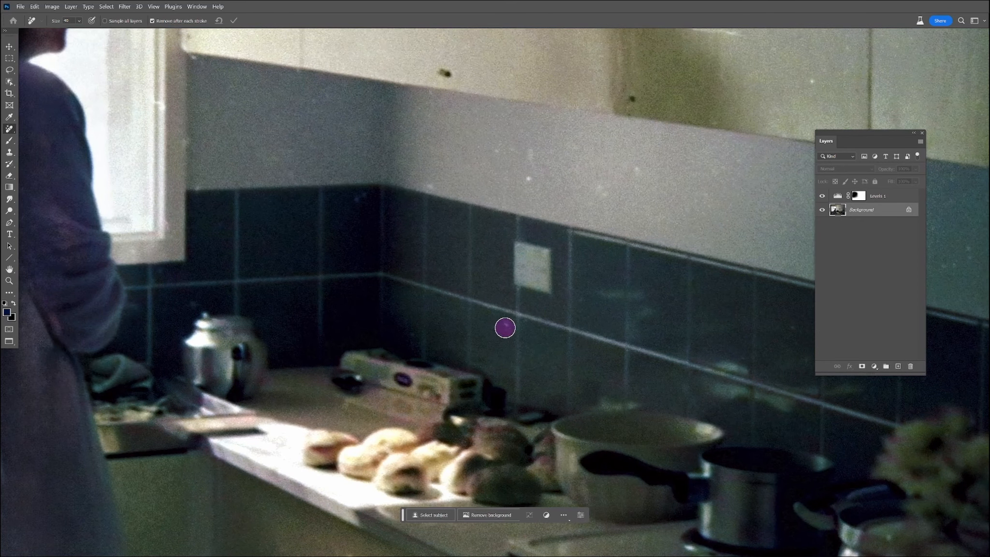
pyautogui.click(362, 201)
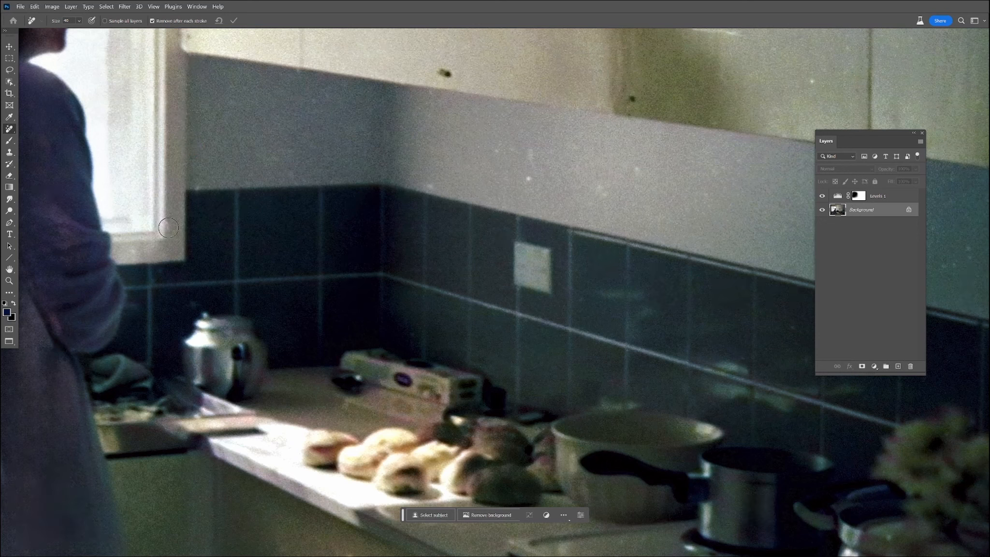
# - Remove the white specks from the plain wall strip between the tiles and the upper cabinets
pyautogui.moveTo(525, 174); pyautogui.dragTo(538, 155)
pyautogui.click(530, 151)
pyautogui.click(429, 185)
pyautogui.click(701, 199)
pyautogui.click(713, 165)
# - Remove the specks from the cabinet door beside the oven, the tiles above the stove and the counter front
pyautogui.moveTo(738, 181); pyautogui.dragTo(367, 142)
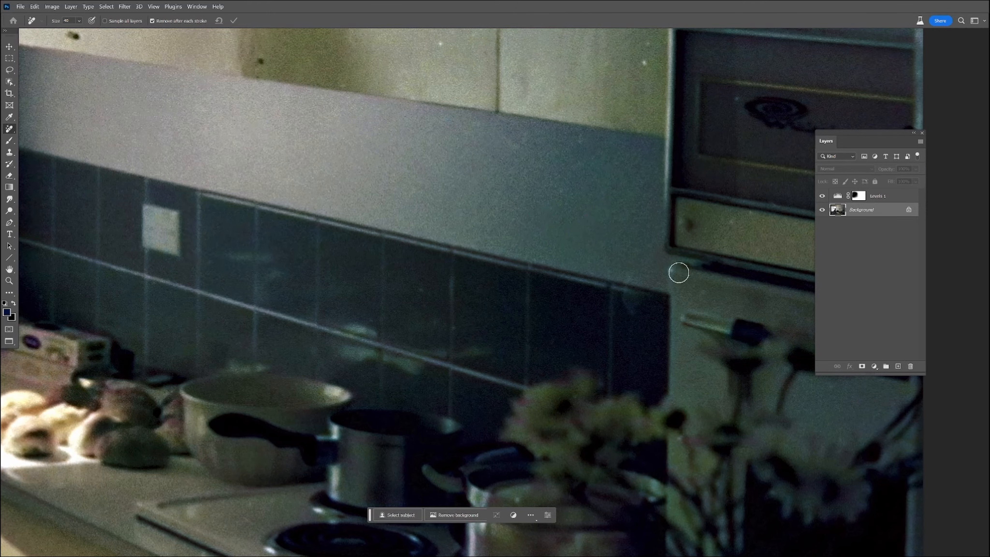
pyautogui.moveTo(652, 43); pyautogui.dragTo(638, 79)
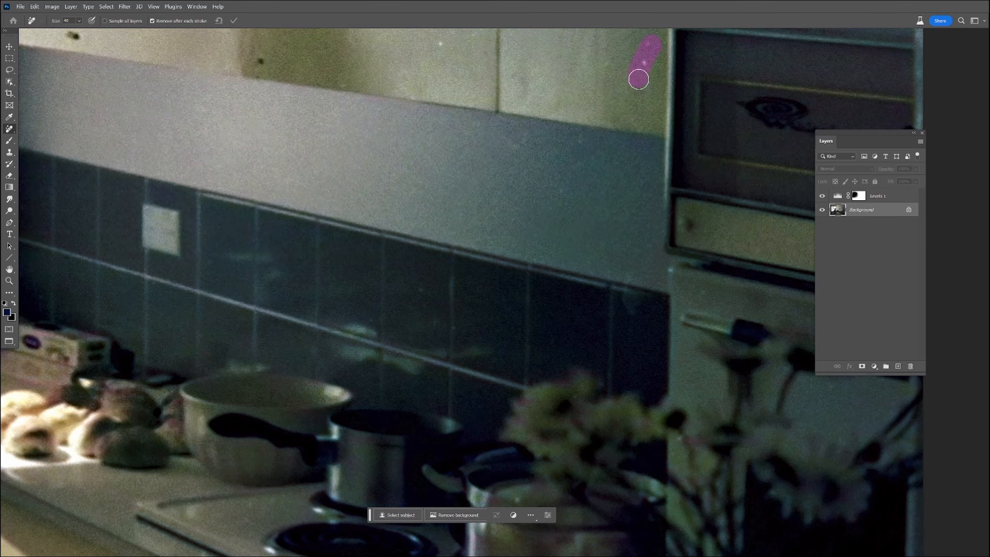
pyautogui.moveTo(416, 289)
pyautogui.mouseDown()
pyautogui.moveTo(492, 385)
pyautogui.moveTo(429, 338)
pyautogui.mouseUp()
pyautogui.click(459, 329)
pyautogui.click(435, 332)
pyautogui.click(366, 314)
pyautogui.moveTo(429, 298); pyautogui.dragTo(536, 122)
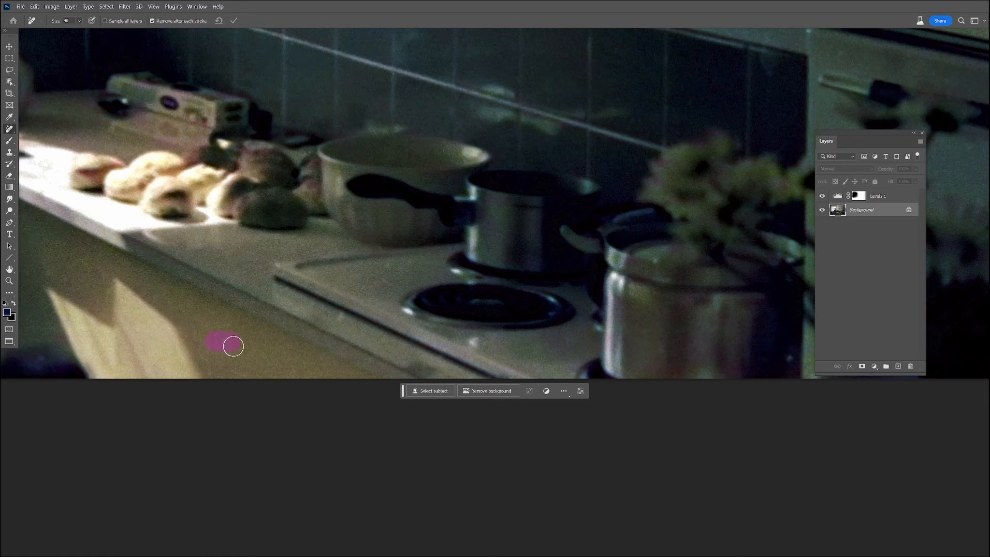
# - Remove the blemish at the end of the tiles beside the oven and the scratch on the cabinet door
pyautogui.moveTo(574, 205); pyautogui.dragTo(269, 284)
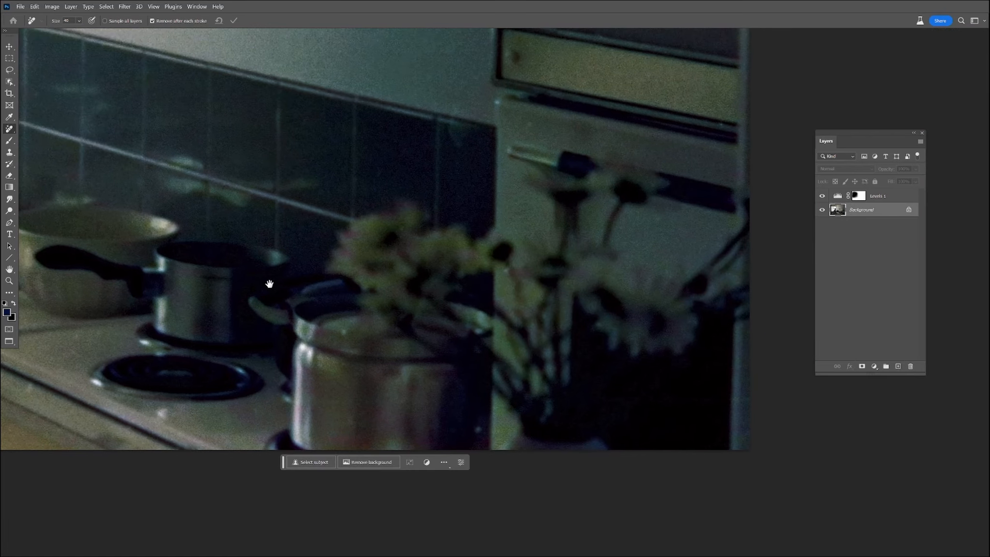
pyautogui.moveTo(465, 111); pyautogui.dragTo(474, 148)
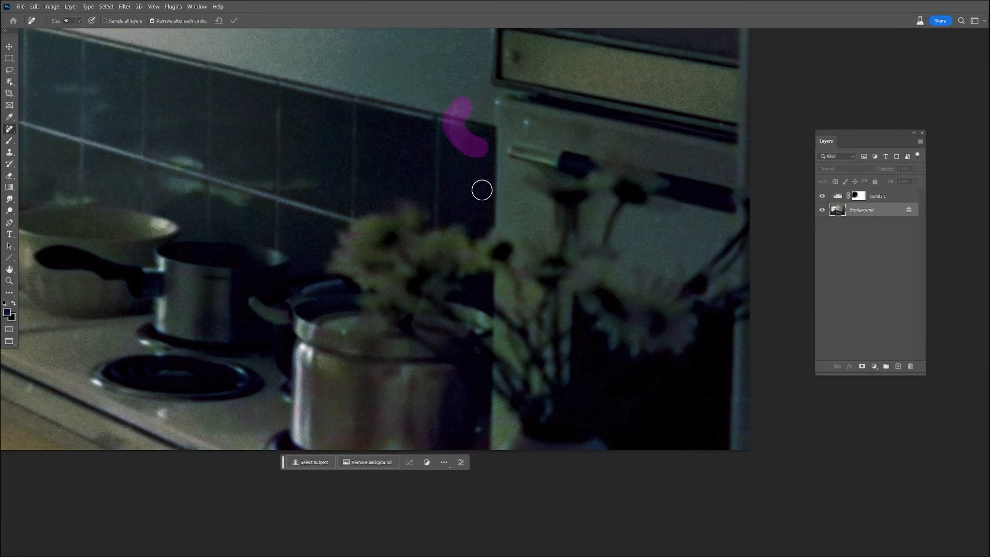
pyautogui.moveTo(572, 227); pyautogui.dragTo(536, 428)
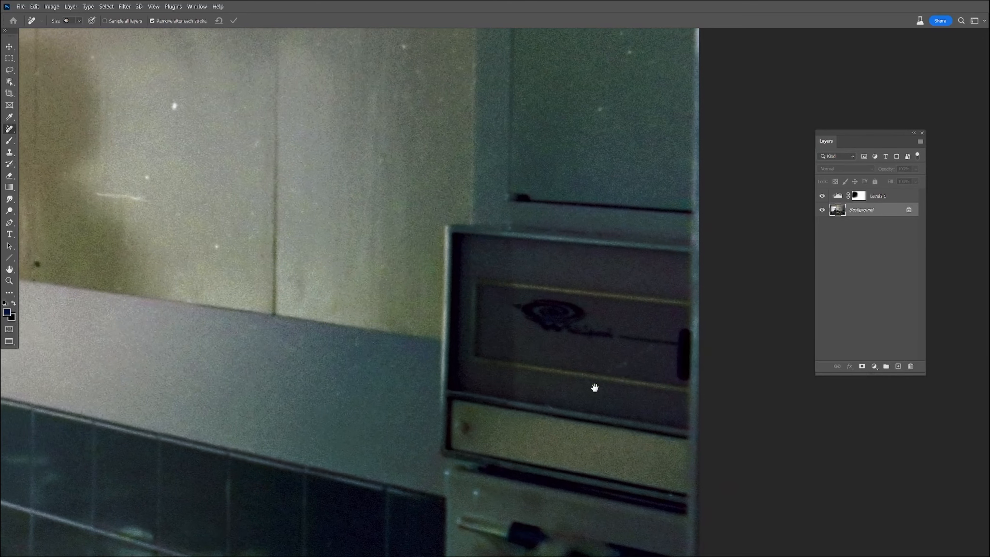
pyautogui.moveTo(607, 397)
pyautogui.mouseDown()
pyautogui.moveTo(651, 360)
pyautogui.moveTo(602, 387)
pyautogui.mouseUp()
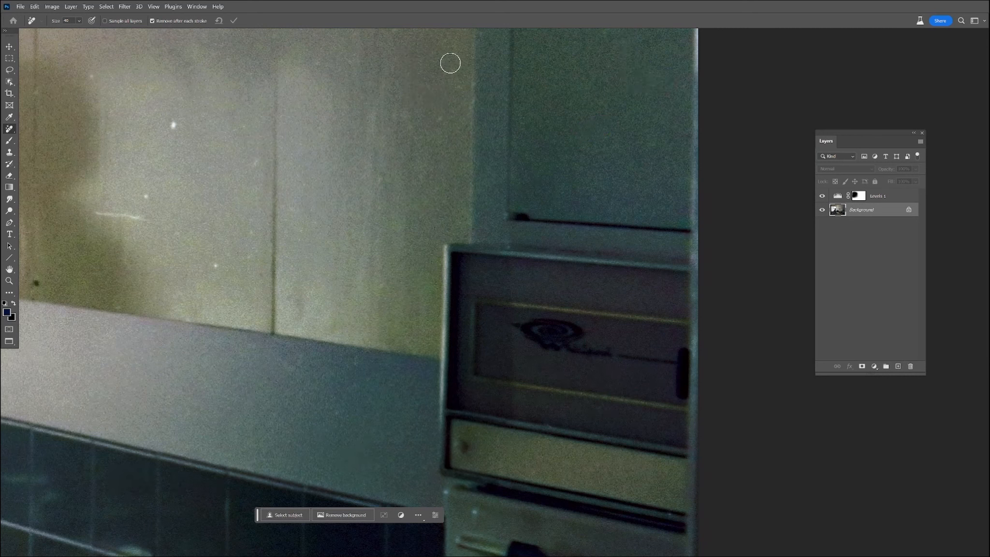
pyautogui.moveTo(180, 223); pyautogui.dragTo(94, 212)
# - Remove the dust specks on the cabinet doors around the woman's head-shaped shadow
pyautogui.moveTo(205, 229); pyautogui.dragTo(453, 256)
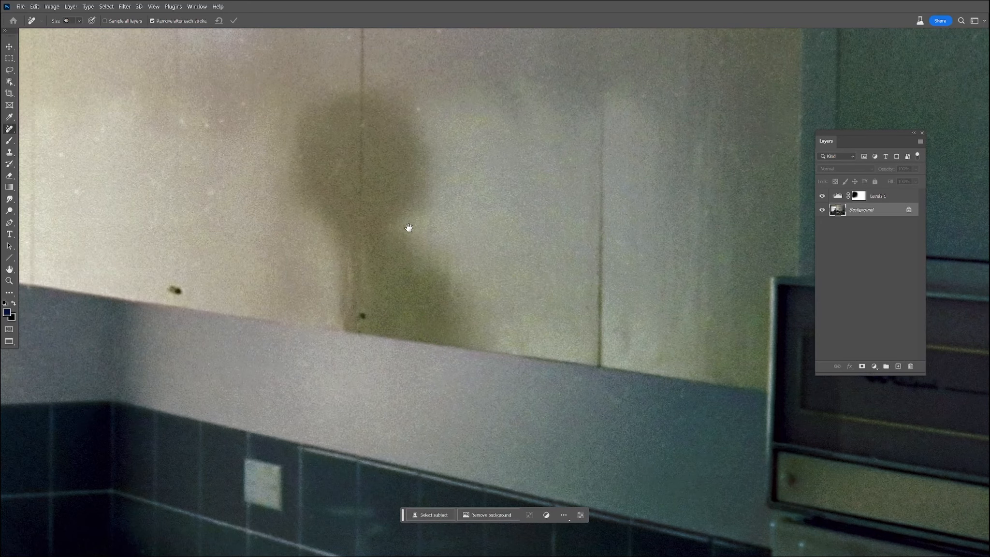
pyautogui.moveTo(408, 227); pyautogui.dragTo(429, 338)
pyautogui.moveTo(248, 307); pyautogui.dragTo(275, 292)
pyautogui.moveTo(263, 231); pyautogui.dragTo(223, 225)
pyautogui.click(245, 263)
pyautogui.click(289, 208)
pyautogui.moveTo(286, 65); pyautogui.dragTo(315, 111)
pyautogui.moveTo(273, 62); pyautogui.dragTo(265, 71)
pyautogui.moveTo(265, 143); pyautogui.dragTo(302, 150)
pyautogui.moveTo(382, 113); pyautogui.dragTo(384, 164)
pyautogui.moveTo(428, 217); pyautogui.dragTo(392, 254)
pyautogui.click(450, 221)
pyautogui.moveTo(518, 150); pyautogui.dragTo(516, 175)
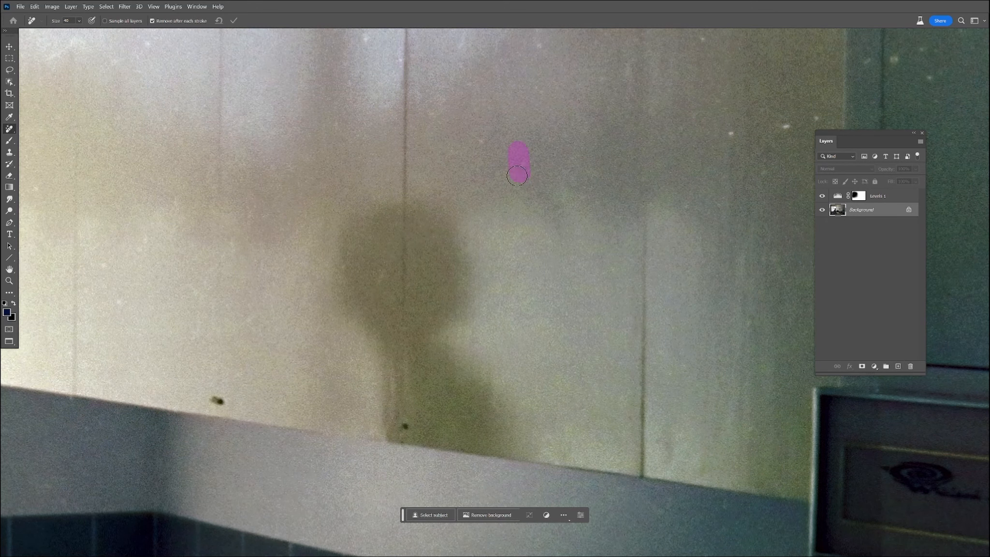
# - Remove the faint horizontal scratch and specks on the right-hand cabinets and the bright line along the photo's right edge
pyautogui.moveTo(524, 139); pyautogui.dragTo(347, 185)
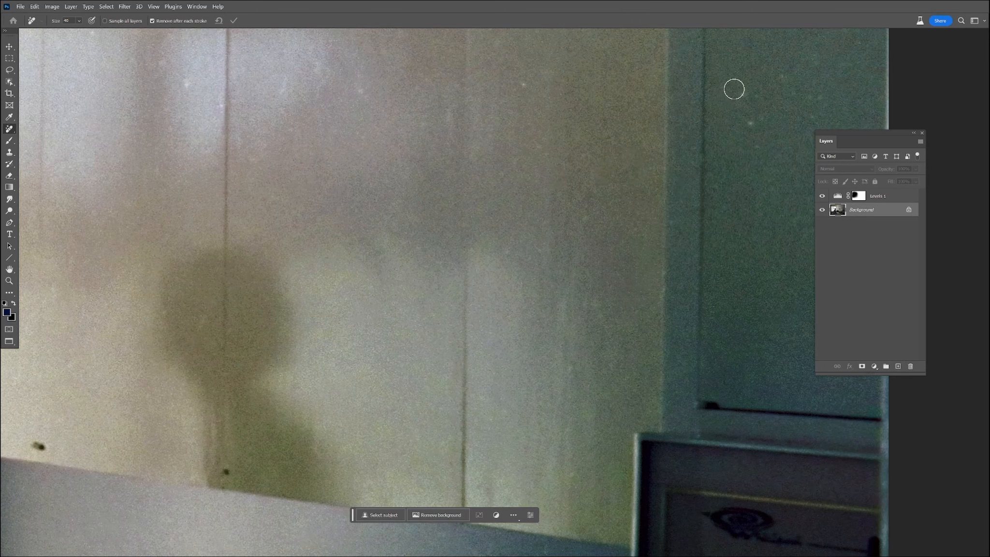
pyautogui.moveTo(812, 124)
pyautogui.mouseDown()
pyautogui.moveTo(491, 270)
pyautogui.moveTo(454, 299)
pyautogui.mouseUp()
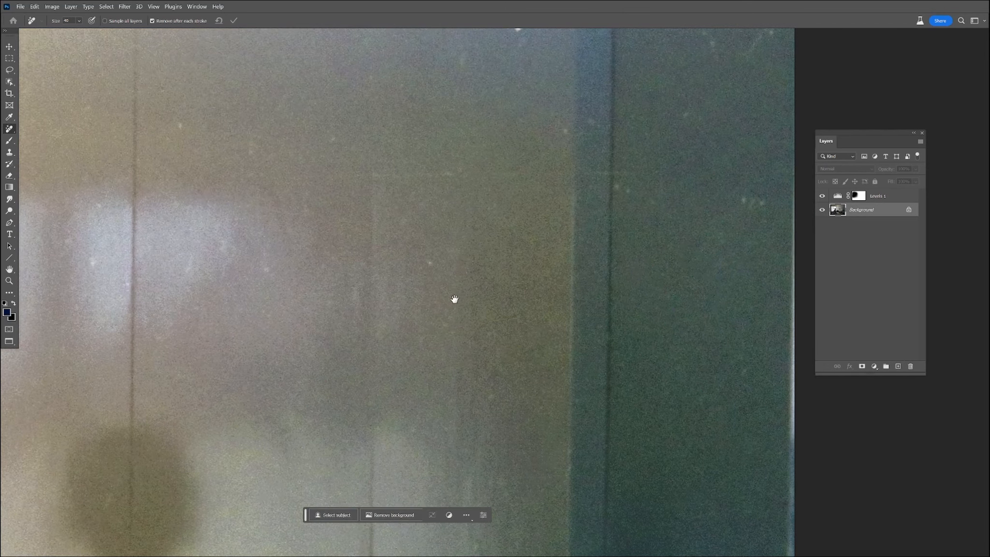
pyautogui.moveTo(391, 169); pyautogui.dragTo(507, 168)
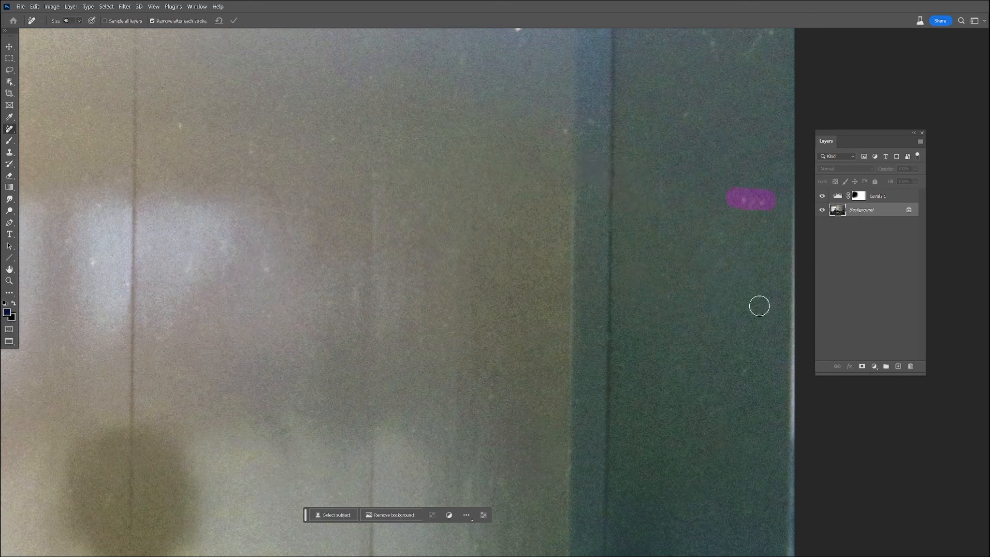
pyautogui.moveTo(797, 303)
pyautogui.mouseDown()
pyautogui.moveTo(786, 372)
pyautogui.moveTo(795, 472)
pyautogui.mouseUp()
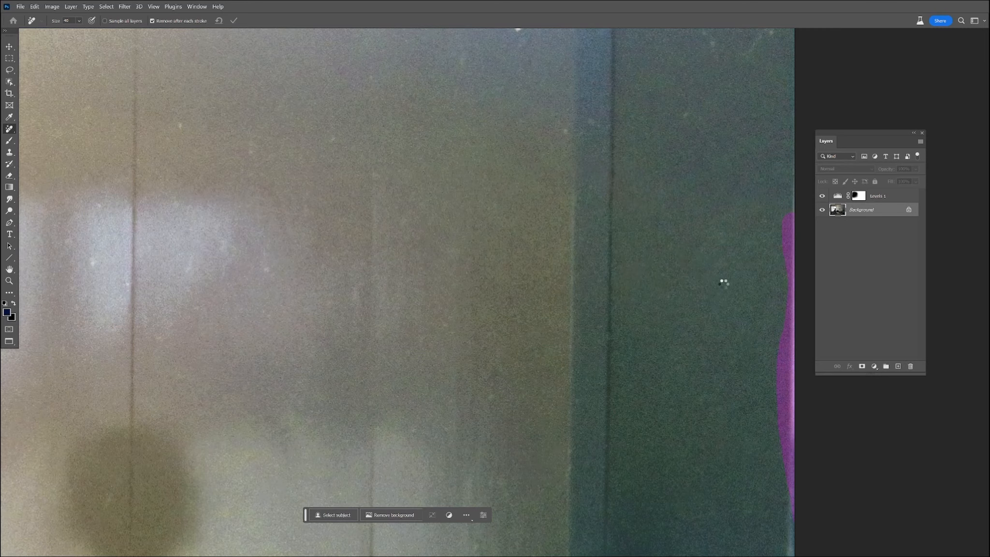
# - Clean the photo's upper right edge and remove the white specks near the top of the right-hand cabinets
pyautogui.moveTo(702, 206); pyautogui.dragTo(715, 308)
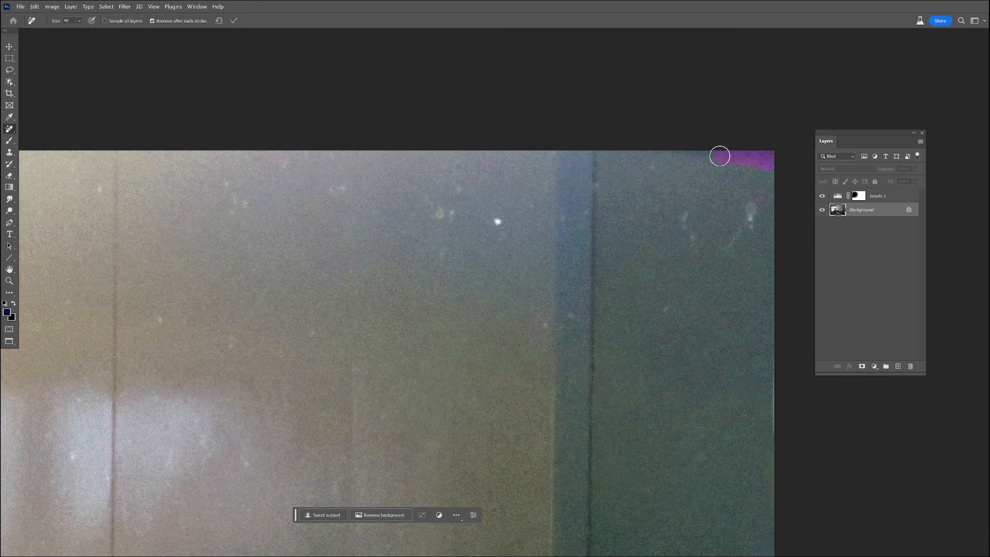
pyautogui.moveTo(718, 158); pyautogui.dragTo(637, 157)
pyautogui.moveTo(743, 215); pyautogui.dragTo(734, 227)
pyautogui.moveTo(490, 215)
pyautogui.mouseDown()
pyautogui.moveTo(519, 223)
pyautogui.moveTo(527, 213)
pyautogui.moveTo(421, 211)
pyautogui.mouseUp()
pyautogui.moveTo(467, 193); pyautogui.dragTo(451, 234)
pyautogui.moveTo(450, 236); pyautogui.dragTo(435, 273)
pyautogui.moveTo(453, 173); pyautogui.dragTo(451, 207)
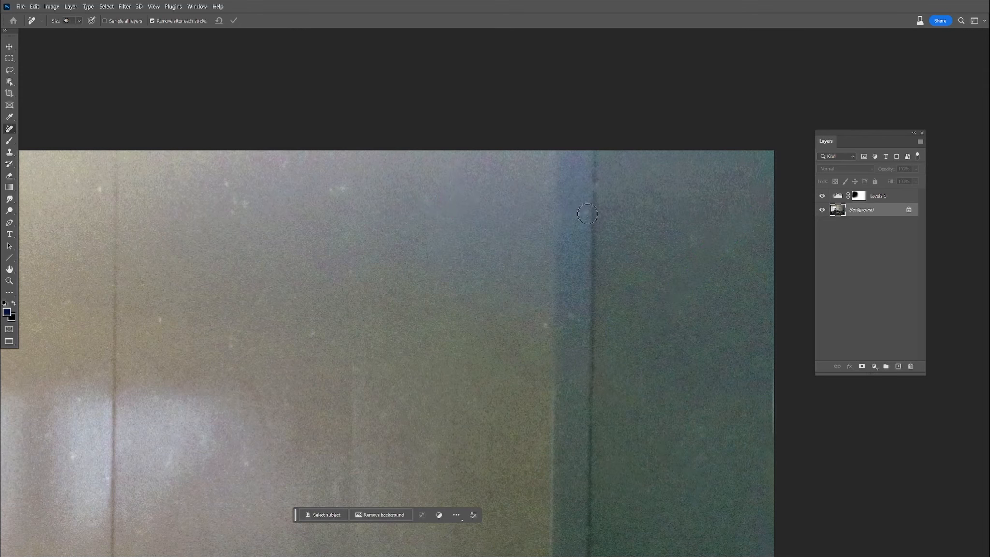
# - Remove the remaining dust specks across the upper part of the middle cabinet doors
pyautogui.moveTo(358, 256); pyautogui.dragTo(571, 224)
pyautogui.moveTo(559, 158); pyautogui.dragTo(530, 164)
pyautogui.moveTo(512, 140); pyautogui.dragTo(497, 128)
pyautogui.moveTo(438, 149); pyautogui.dragTo(443, 178)
pyautogui.click(528, 296)
pyautogui.click(376, 280)
pyautogui.moveTo(561, 284); pyautogui.dragTo(565, 385)
pyautogui.moveTo(468, 427); pyautogui.dragTo(429, 447)
pyautogui.moveTo(384, 405); pyautogui.dragTo(384, 439)
pyautogui.moveTo(293, 416); pyautogui.dragTo(276, 427)
pyautogui.click(261, 404)
pyautogui.moveTo(293, 352); pyautogui.dragTo(292, 360)
pyautogui.click(309, 158)
pyautogui.click(297, 160)
pyautogui.moveTo(249, 179); pyautogui.dragTo(185, 198)
pyautogui.moveTo(202, 166); pyautogui.dragTo(186, 223)
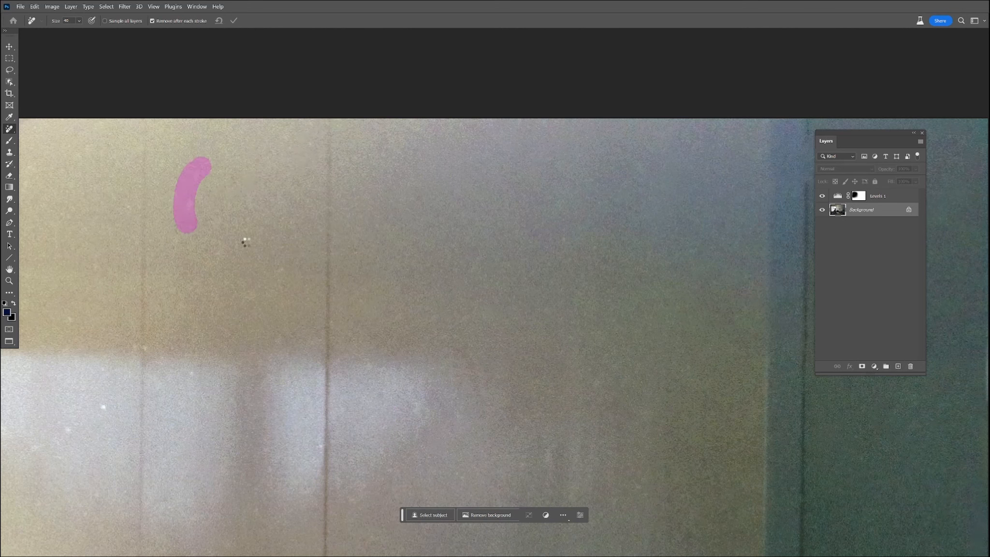
pyautogui.moveTo(286, 335); pyautogui.dragTo(247, 376)
# - Remove the specks in and around the bright window reflection on the left cabinet doors
pyautogui.press('space')
pyautogui.moveTo(229, 356)
pyautogui.mouseDown()
pyautogui.moveTo(340, 297)
pyautogui.moveTo(707, 149)
pyautogui.moveTo(653, 173)
pyautogui.mouseUp()
pyautogui.moveTo(637, 140)
pyautogui.mouseDown()
pyautogui.moveTo(597, 139)
pyautogui.moveTo(639, 162)
pyautogui.mouseUp()
pyautogui.moveTo(578, 194); pyautogui.dragTo(560, 213)
pyautogui.moveTo(542, 224)
pyautogui.mouseDown()
pyautogui.moveTo(543, 238)
pyautogui.moveTo(453, 242)
pyautogui.mouseUp()
pyautogui.moveTo(524, 250); pyautogui.dragTo(554, 250)
pyautogui.click(554, 117)
pyautogui.moveTo(454, 118); pyautogui.dragTo(467, 125)
pyautogui.moveTo(424, 208); pyautogui.dragTo(424, 236)
pyautogui.moveTo(406, 363); pyautogui.dragTo(382, 366)
pyautogui.moveTo(507, 481); pyautogui.dragTo(628, 469)
# - Remove the specks from the upper left cabinet doors and the area toward the ceiling above the window
pyautogui.moveTo(453, 269); pyautogui.dragTo(475, 414)
pyautogui.moveTo(473, 111); pyautogui.dragTo(509, 166)
pyautogui.moveTo(518, 109); pyautogui.dragTo(512, 120)
pyautogui.moveTo(421, 84); pyautogui.dragTo(450, 115)
pyautogui.moveTo(323, 127); pyautogui.dragTo(296, 142)
pyautogui.moveTo(176, 145); pyautogui.dragTo(433, 256)
pyautogui.moveTo(391, 219); pyautogui.dragTo(329, 185)
pyautogui.moveTo(223, 220); pyautogui.dragTo(508, 223)
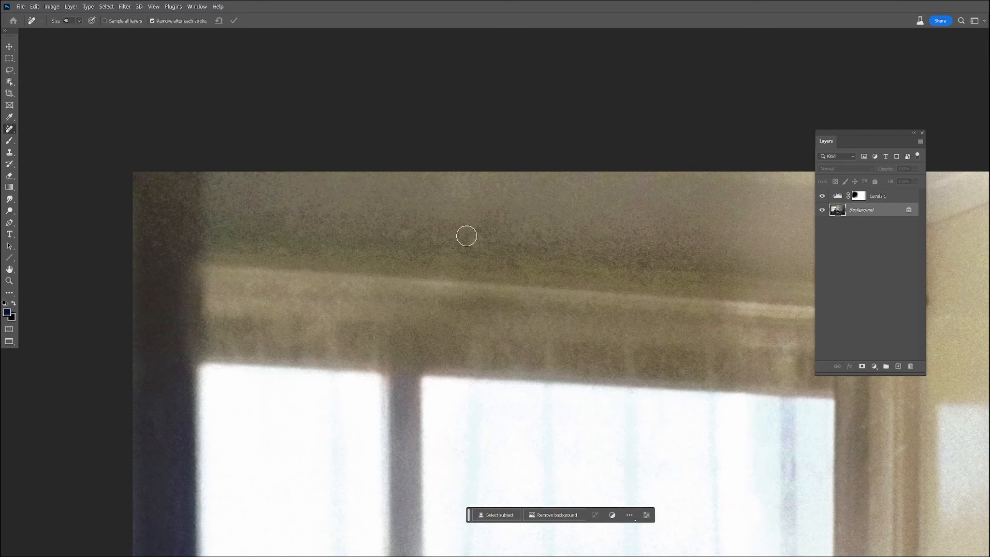
# - Flatten the retouched layers and add a Levels adjustment layer with the midtone input at 1.22
pyautogui.scroll(-2, 510, 232)
pyautogui.moveTo(573, 302); pyautogui.dragTo(314, 146)
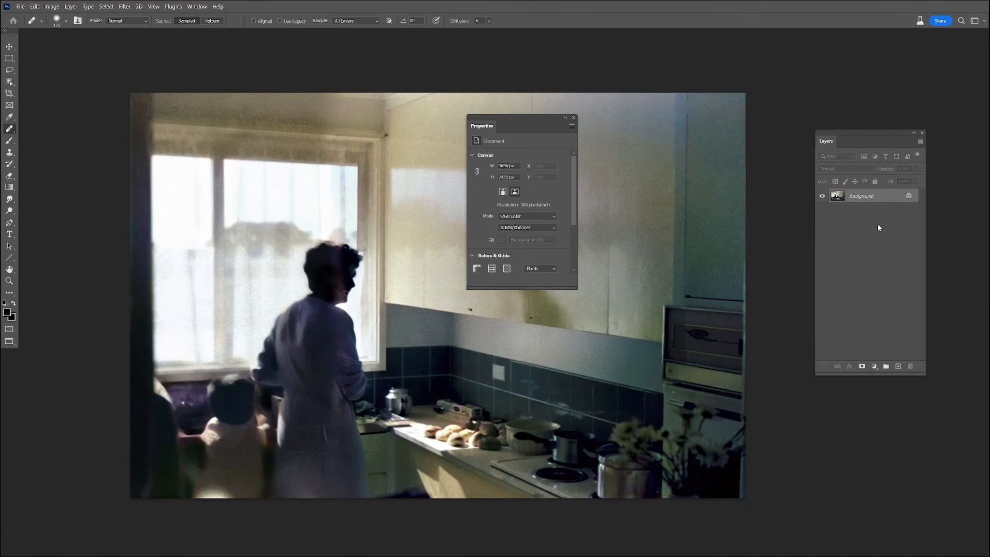
pyautogui.click(872, 368)
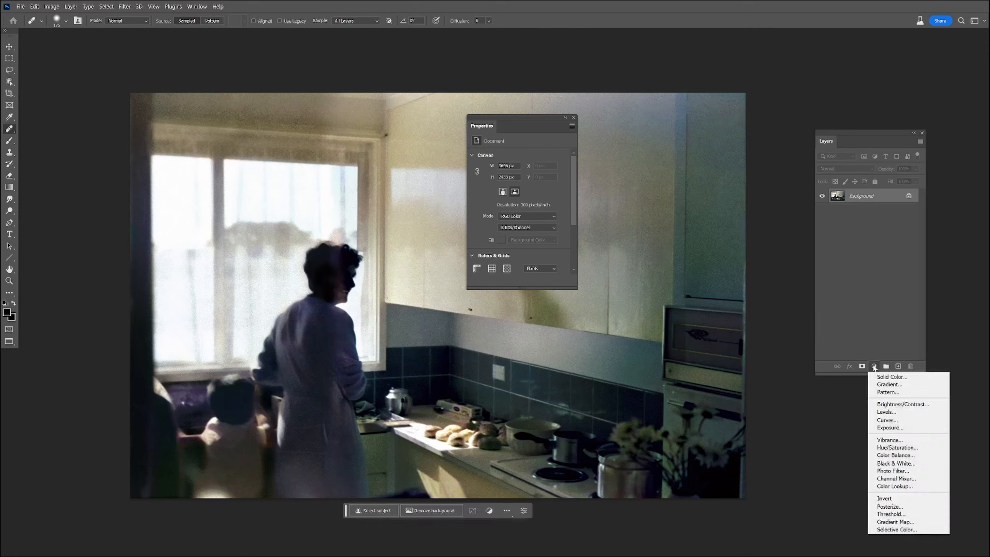
pyautogui.click(910, 413)
pyautogui.moveTo(525, 220); pyautogui.dragTo(519, 221)
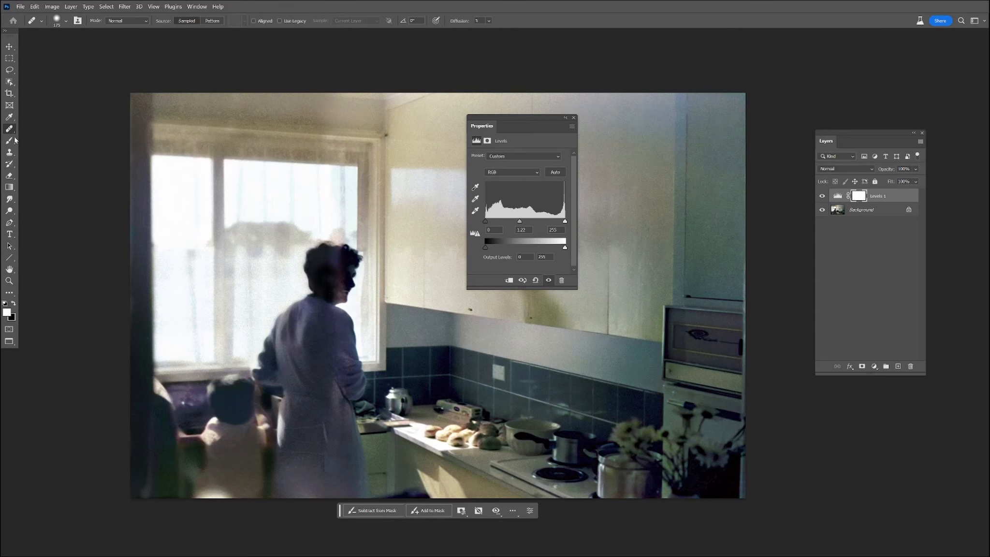
# - Limit the Levels adjustment to the left side of the photo with a short white-to-black gradient on its mask
pyautogui.click(855, 196)
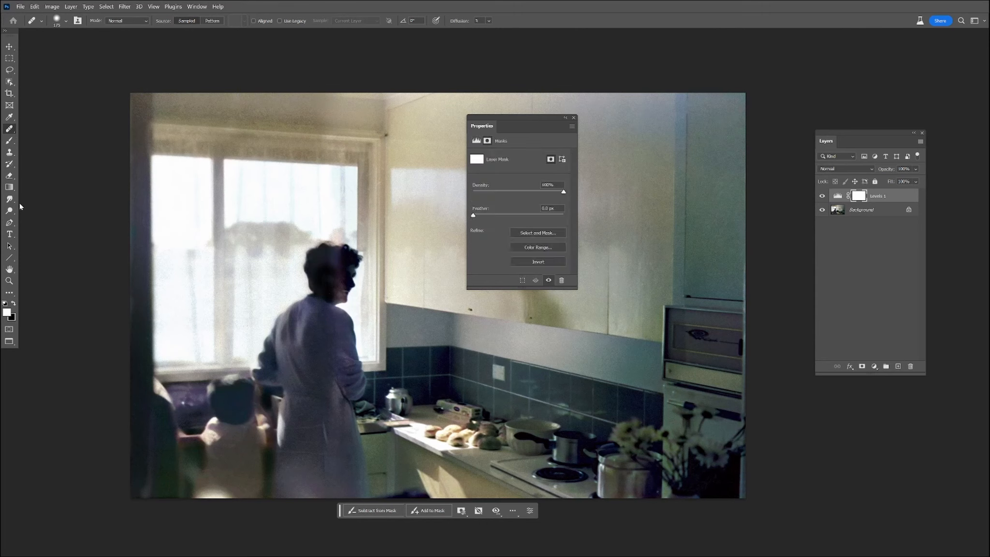
pyautogui.click(9, 187)
pyautogui.moveTo(328, 112)
pyautogui.mouseDown()
pyautogui.moveTo(311, 111)
pyautogui.moveTo(335, 112)
pyautogui.mouseUp()
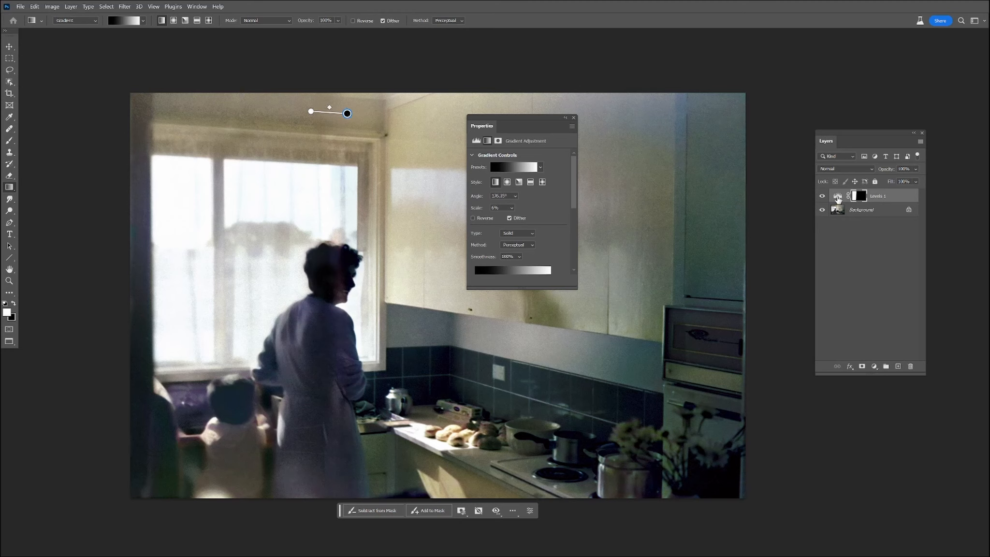
# - Set the midtone input of the Levels adjustment to 1.26 and slightly lower its white input
pyautogui.click(837, 197)
pyautogui.moveTo(522, 221); pyautogui.dragTo(485, 222)
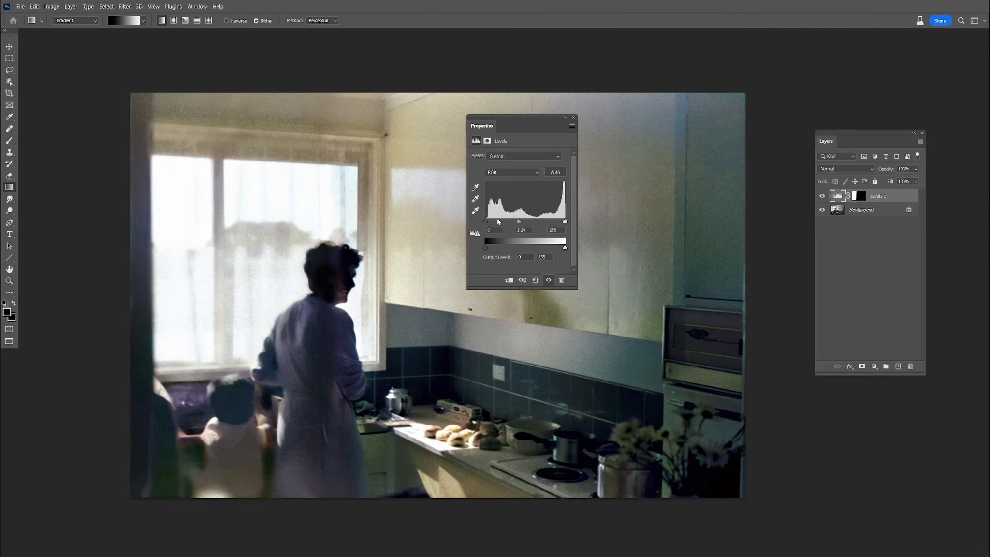
pyautogui.moveTo(565, 221); pyautogui.dragTo(559, 221)
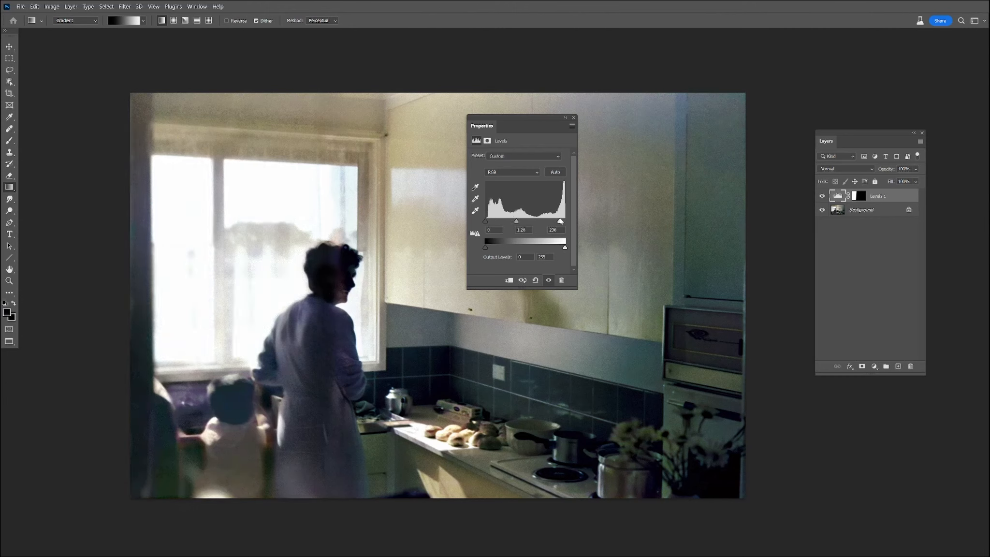
pyautogui.click(574, 117)
# - Paint black on the Levels mask with a much larger brush at 100% opacity, leaving the adjustment mainly in the upper left of the photo
pyautogui.click(859, 195)
pyautogui.hotkey('ctrl', 'i')
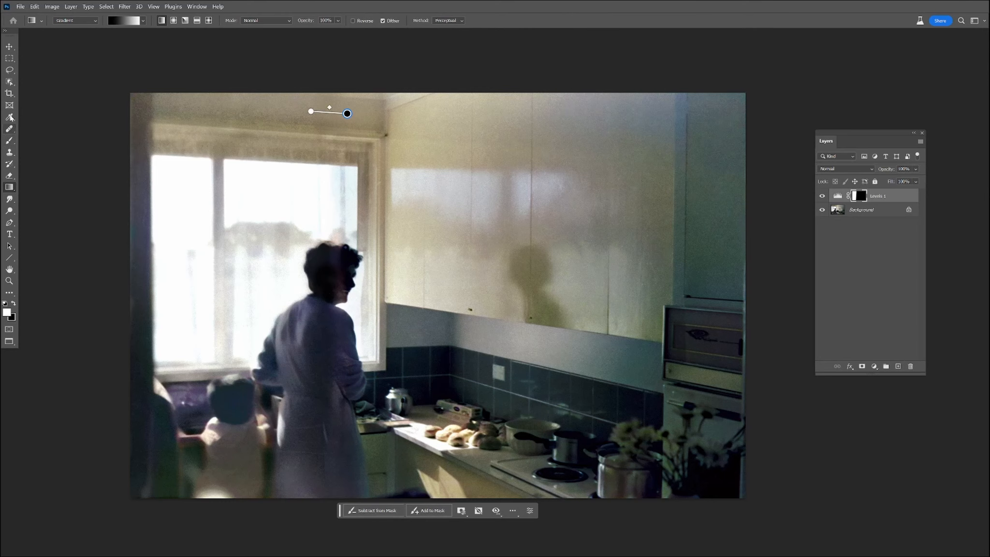
pyautogui.click(9, 141)
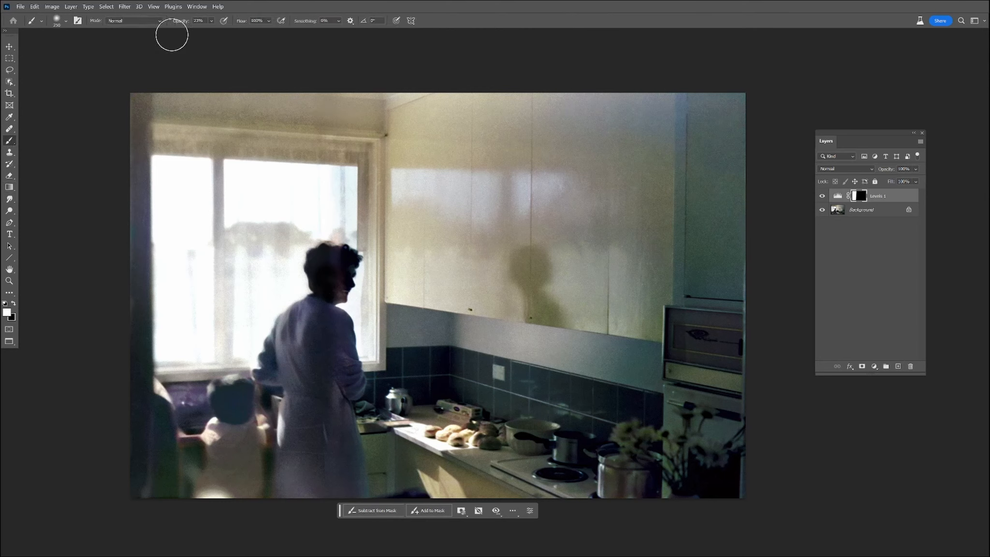
pyautogui.click(212, 21)
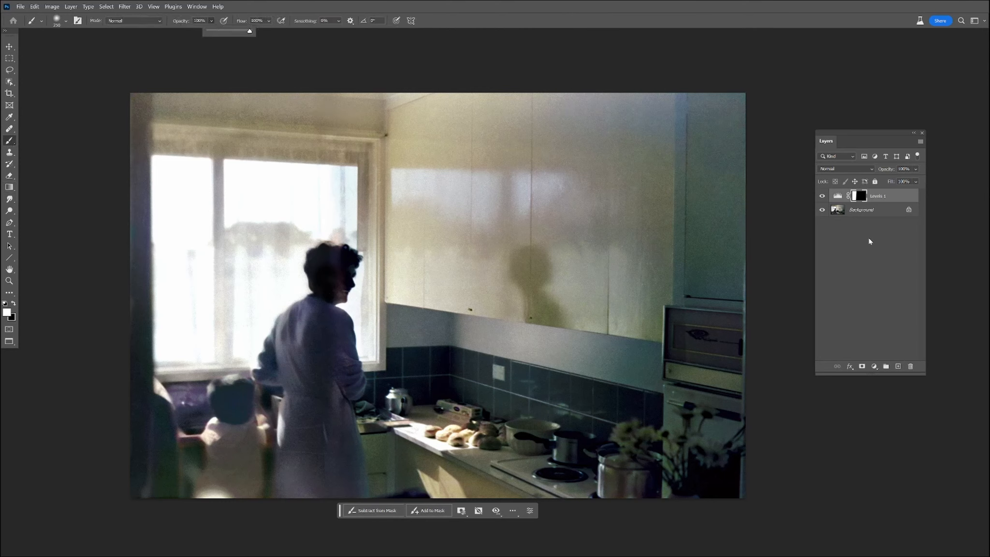
pyautogui.click(859, 197)
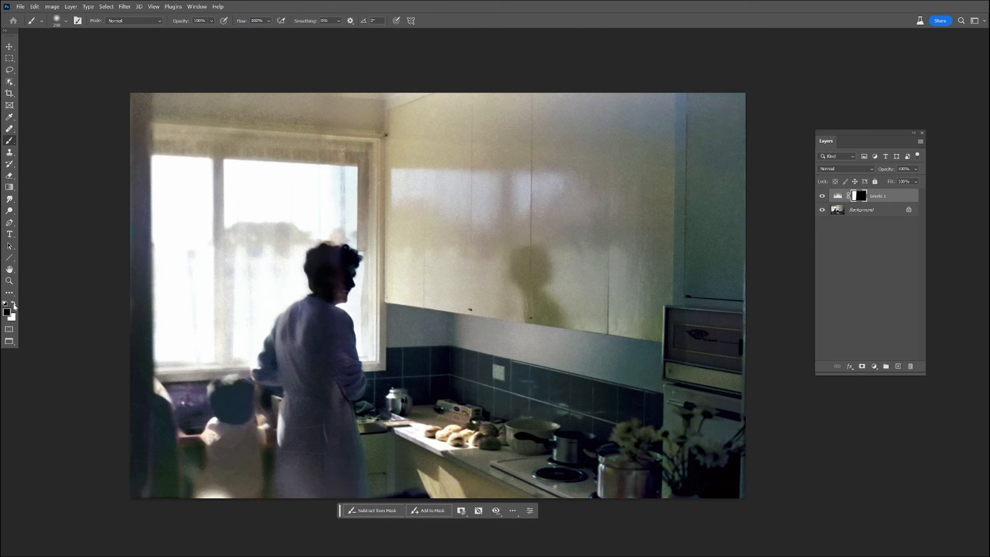
pyautogui.press(']')
pyautogui.press(']')
pyautogui.press(']')
pyautogui.press(']')
pyautogui.press(']')
pyautogui.press(']')
pyautogui.press(']')
pyautogui.press(']')
pyautogui.press(']')
pyautogui.press(']')
pyautogui.press(']')
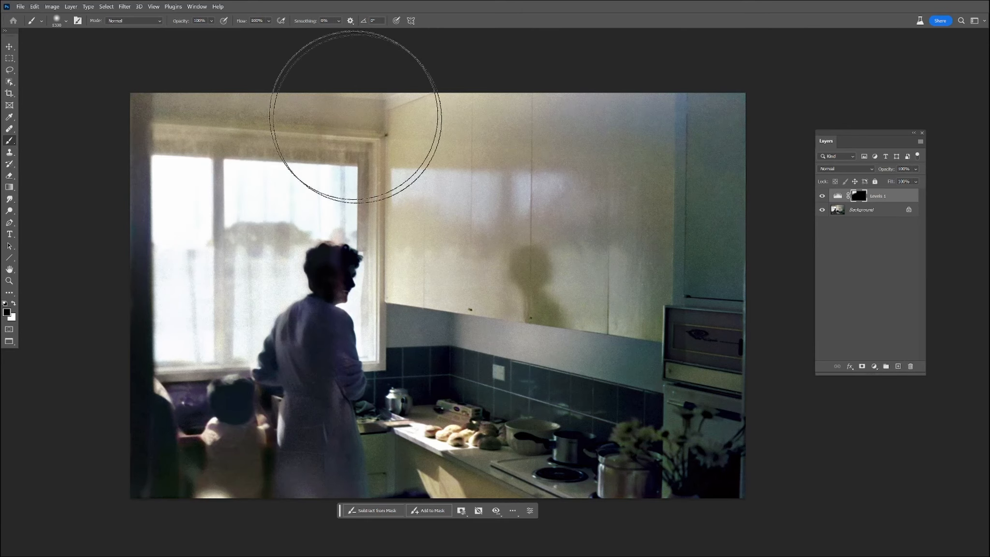
# - Compare the window area with and without the masked Levels adjustment
pyautogui.click(822, 195)
pyautogui.click(822, 196)
pyautogui.click(822, 195)
pyautogui.click(822, 195)
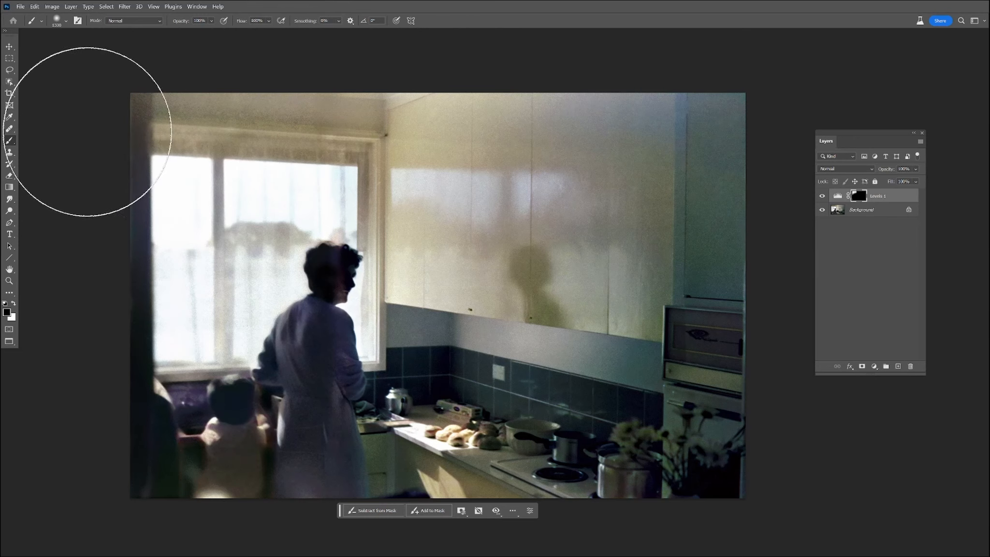
pyautogui.click(823, 197)
pyautogui.click(822, 196)
pyautogui.click(823, 196)
pyautogui.click(822, 196)
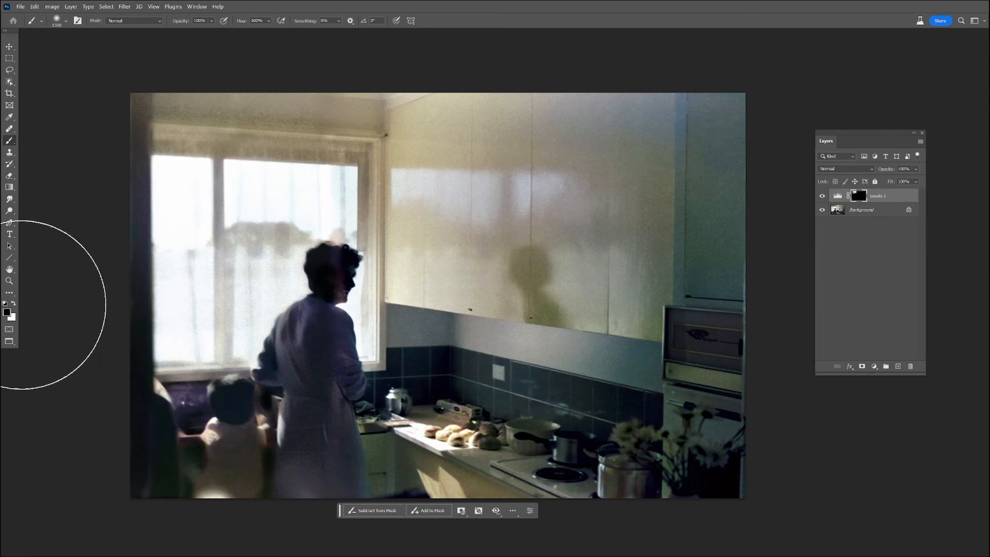
# - Set up a small white brush at 24% opacity for refining the Levels mask
pyautogui.press('x')
pyautogui.click(211, 21)
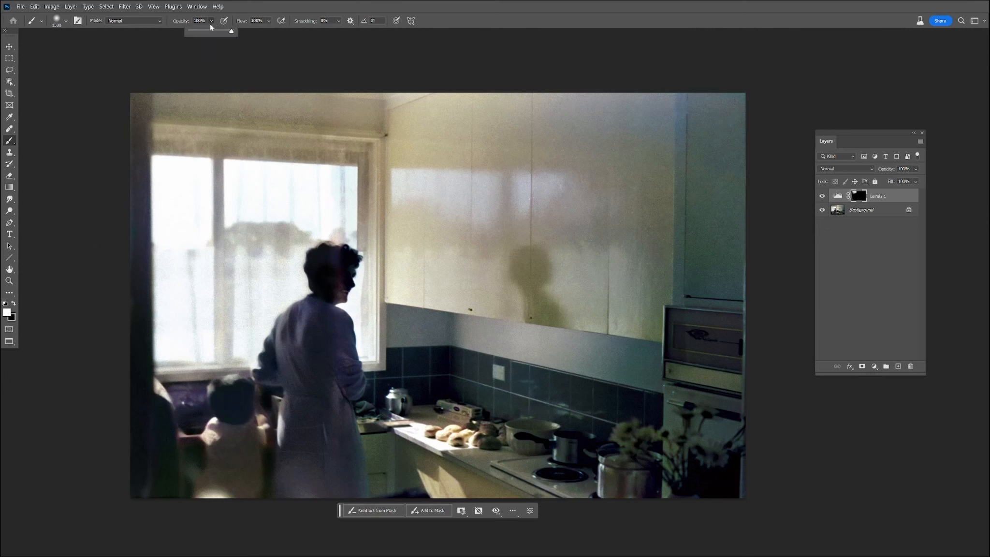
pyautogui.moveTo(200, 33); pyautogui.dragTo(200, 33)
pyautogui.press('[')
pyautogui.press('[')
pyautogui.press('[')
pyautogui.press('[')
pyautogui.press('[')
pyautogui.press('[')
pyautogui.press('[')
pyautogui.press('[')
pyautogui.press('[')
pyautogui.press('[')
pyautogui.press('[')
pyautogui.press('[')
pyautogui.press('[')
pyautogui.press('[')
pyautogui.press('[')
pyautogui.press('[')
pyautogui.press('[')
pyautogui.press('[')
pyautogui.press('[')
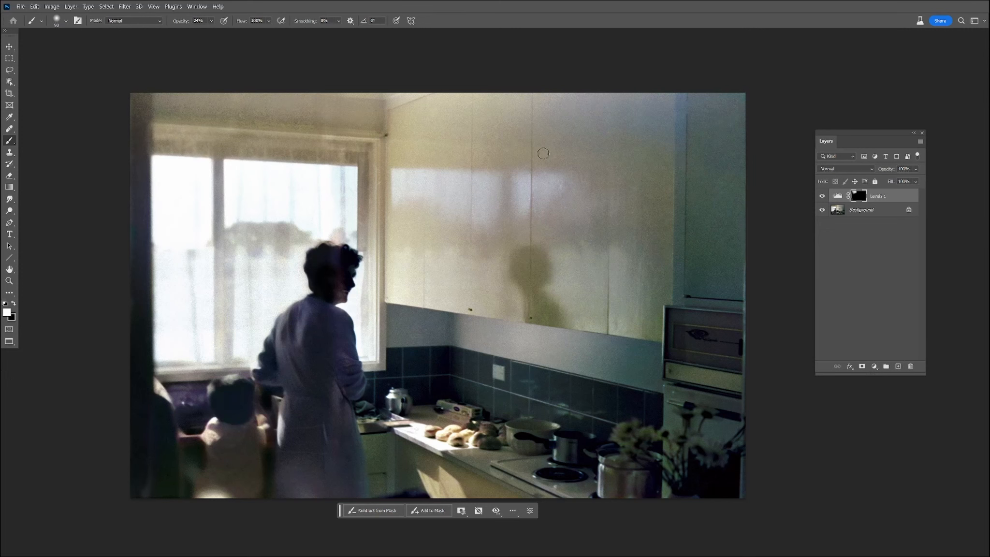
# - Compare the photo with and without the Levels adjustment and merge it with the Background layer
pyautogui.click(821, 195)
pyautogui.click(821, 195)
pyautogui.click(821, 196)
pyautogui.click(821, 196)
pyautogui.rightClick(875, 205)
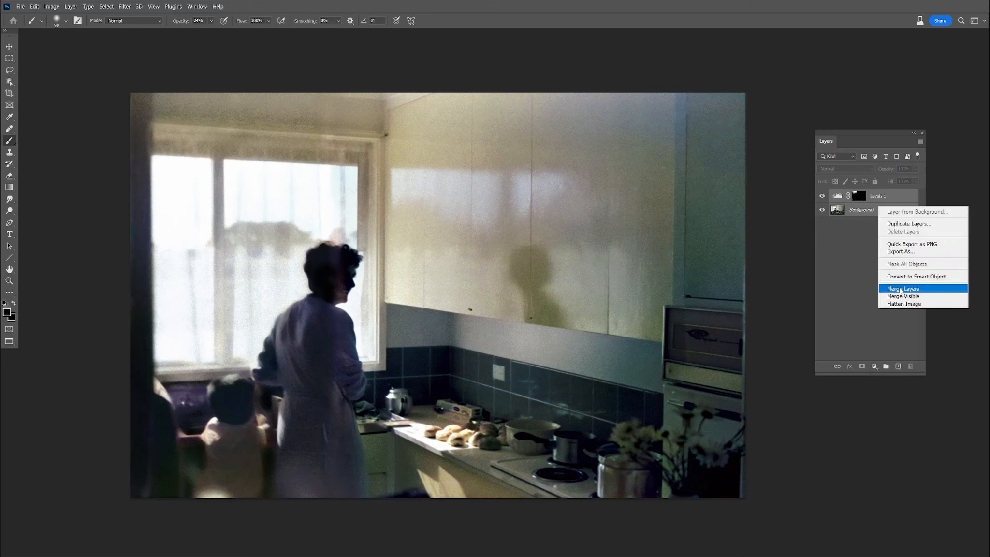
pyautogui.click(890, 289)
# - Add a brightening Levels adjustment with the midtone input at 1.93 and a blank layer beneath it
pyautogui.click(874, 366)
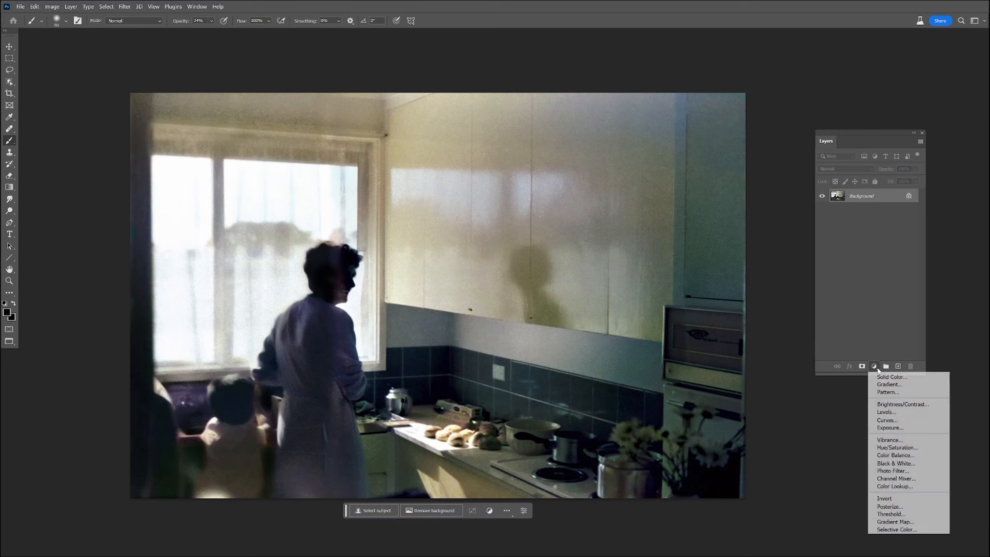
pyautogui.click(894, 411)
pyautogui.moveTo(528, 223); pyautogui.dragTo(507, 221)
pyautogui.scroll(3, 289, 287)
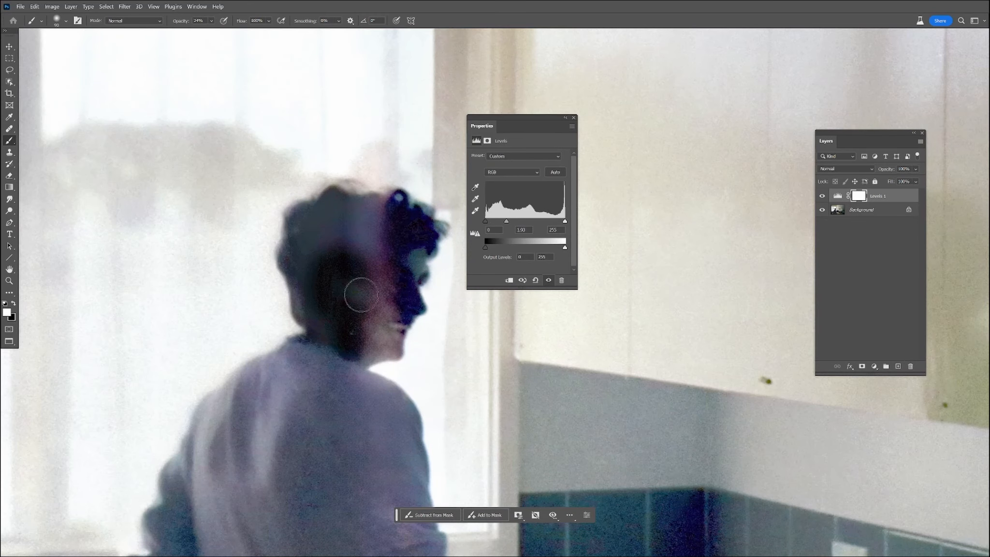
pyautogui.click(856, 212)
pyautogui.click(899, 367)
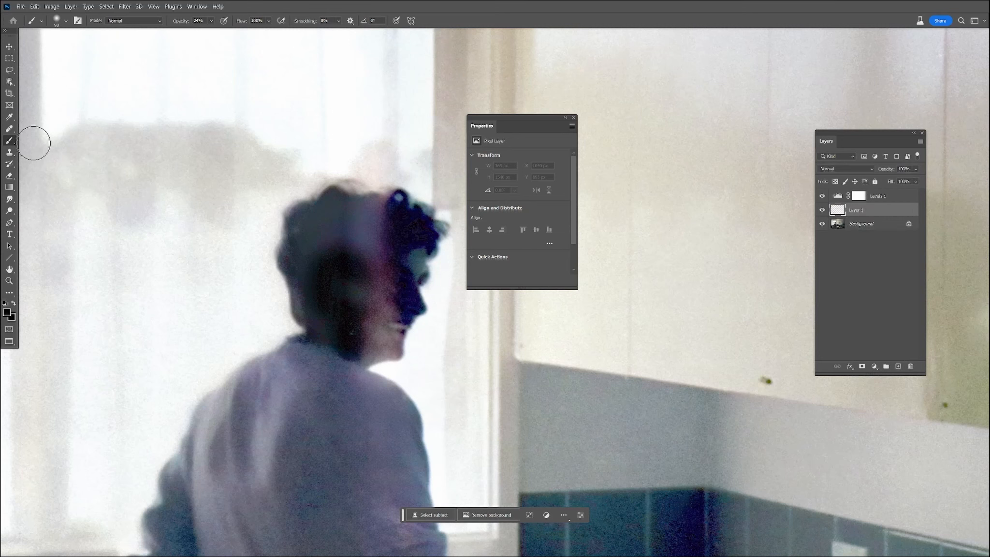
# - Set the eyedropper to sample Current & Below no Adjustments and raise the brush opacity to 59%
pyautogui.click(11, 119)
pyautogui.click(193, 22)
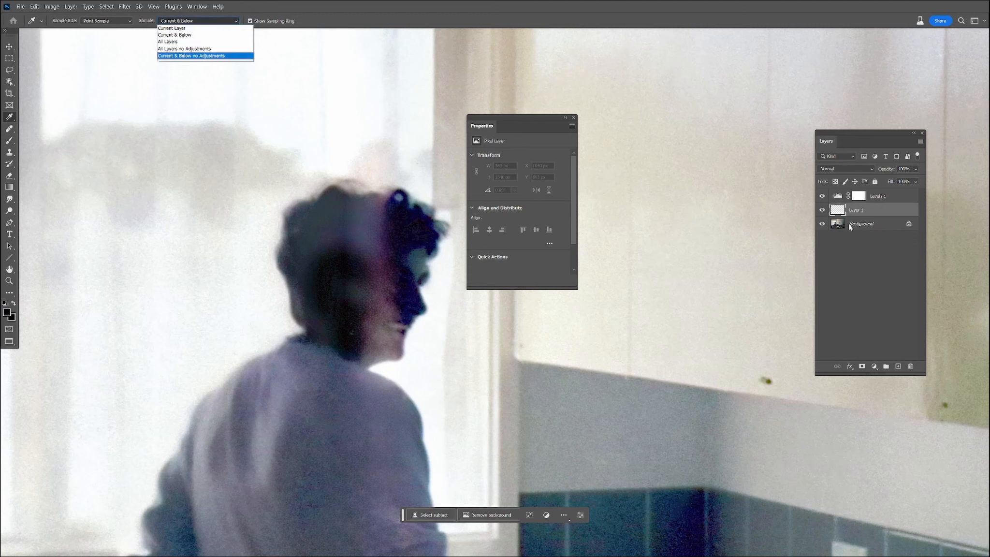
pyautogui.click(9, 140)
pyautogui.click(9, 140)
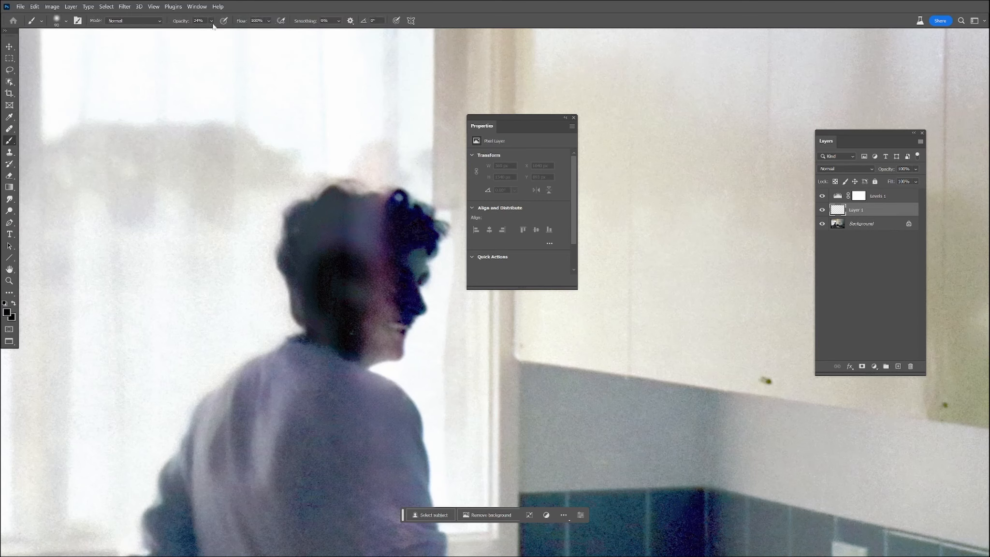
pyautogui.moveTo(212, 23); pyautogui.dragTo(219, 31)
# - Paint sampled dark hair colour over the discoloured band on the woman's head and compare the result without the brightening
pyautogui.keyDown('alt'); pyautogui.click(336, 298); pyautogui.keyUp('alt')
pyautogui.moveTo(327, 236)
pyautogui.mouseDown()
pyautogui.moveTo(372, 226)
pyautogui.moveTo(376, 239)
pyautogui.moveTo(378, 211)
pyautogui.moveTo(363, 235)
pyautogui.moveTo(368, 250)
pyautogui.moveTo(347, 260)
pyautogui.moveTo(332, 255)
pyautogui.moveTo(369, 224)
pyautogui.moveTo(338, 217)
pyautogui.moveTo(322, 245)
pyautogui.moveTo(311, 243)
pyautogui.moveTo(320, 219)
pyautogui.moveTo(352, 209)
pyautogui.moveTo(379, 222)
pyautogui.moveTo(348, 304)
pyautogui.moveTo(305, 248)
pyautogui.moveTo(309, 236)
pyautogui.moveTo(301, 278)
pyautogui.mouseUp()
pyautogui.click(822, 195)
pyautogui.click(822, 195)
# - Paint colour sampled from the robe over the purple streaks on the woman's upper back and shoulder
pyautogui.keyDown('alt'); pyautogui.click(320, 419); pyautogui.keyUp('alt')
pyautogui.moveTo(376, 416)
pyautogui.mouseDown()
pyautogui.moveTo(364, 394)
pyautogui.moveTo(385, 438)
pyautogui.moveTo(341, 428)
pyautogui.moveTo(292, 220)
pyautogui.mouseUp()
pyautogui.keyDown('alt'); pyautogui.click(324, 443); pyautogui.keyUp('alt')
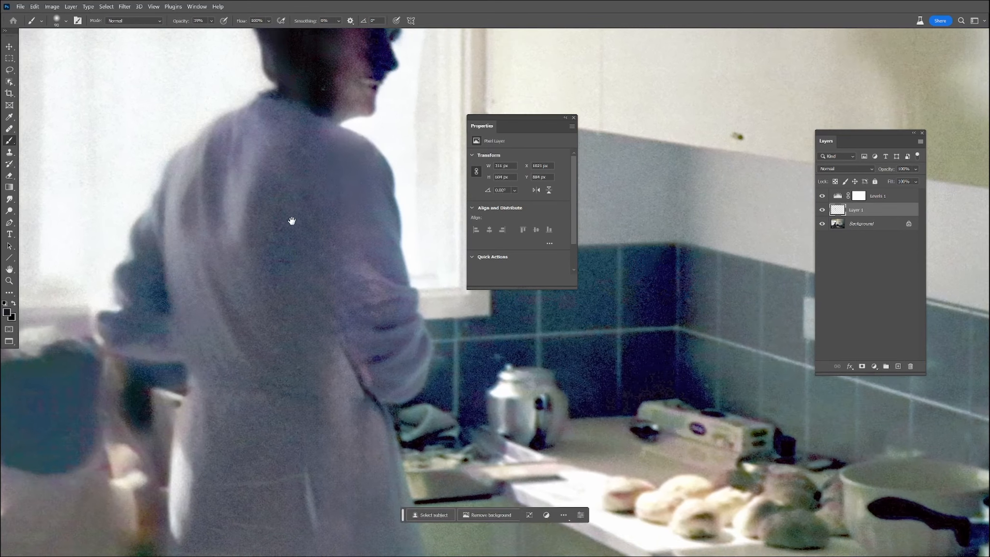
pyautogui.keyDown('alt'); pyautogui.click(314, 204); pyautogui.keyUp('alt')
pyautogui.moveTo(344, 190)
pyautogui.mouseDown()
pyautogui.moveTo(333, 212)
pyautogui.moveTo(333, 197)
pyautogui.mouseUp()
pyautogui.click(821, 196)
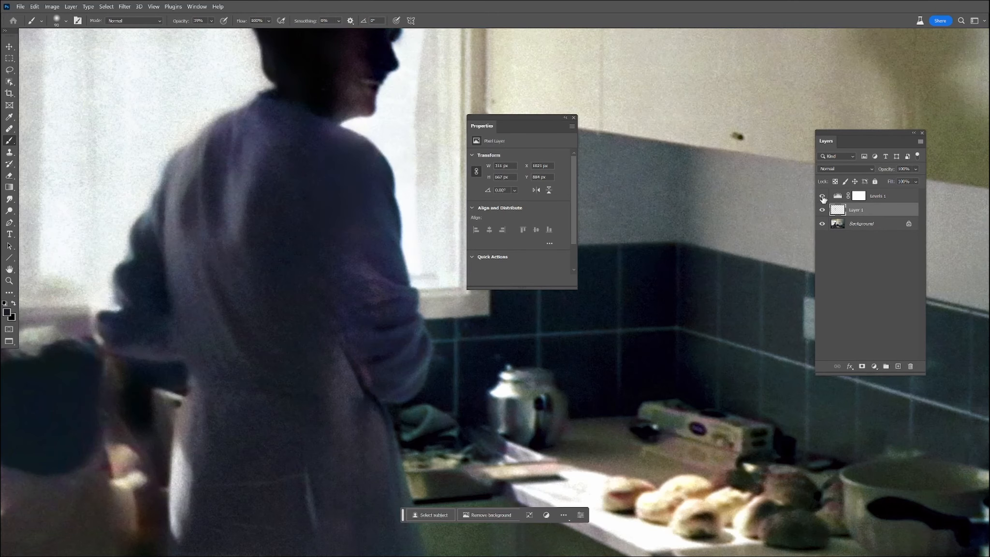
pyautogui.click(821, 197)
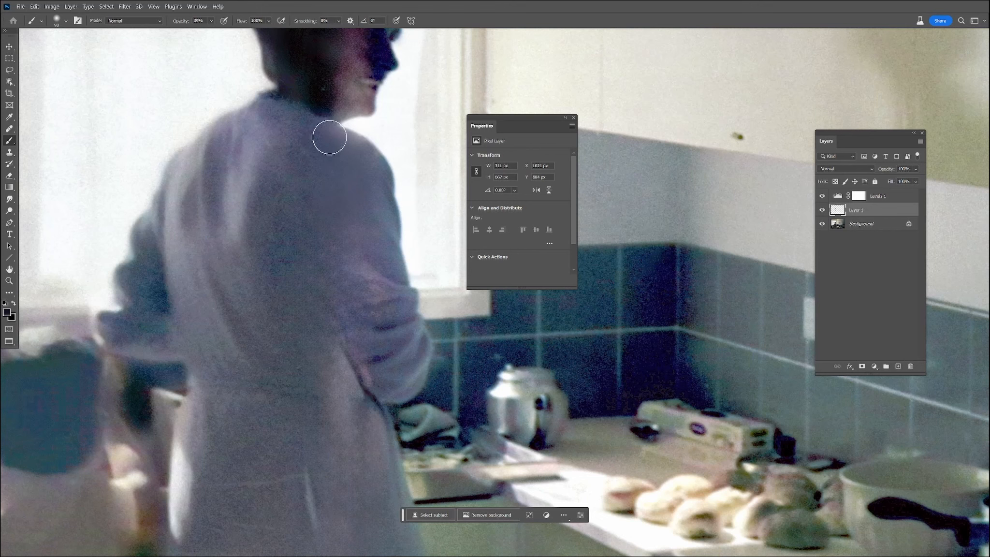
# - Even out the waist and lower part of the robe with sampled fabric colour, turning off the brightening Levels adjustment
pyautogui.moveTo(291, 386); pyautogui.dragTo(252, 213)
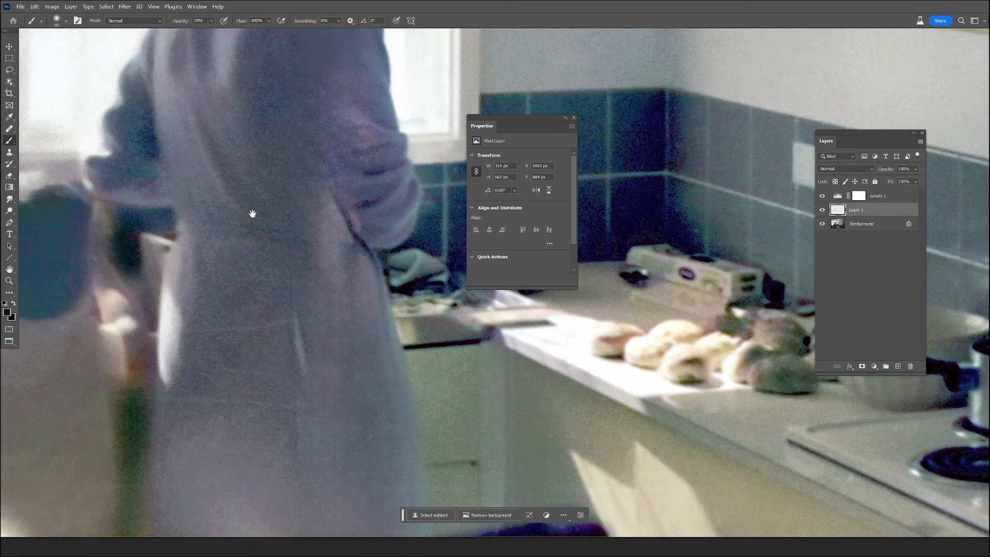
pyautogui.moveTo(304, 125); pyautogui.dragTo(321, 95)
pyautogui.keyDown('alt'); pyautogui.click(275, 90); pyautogui.keyUp('alt')
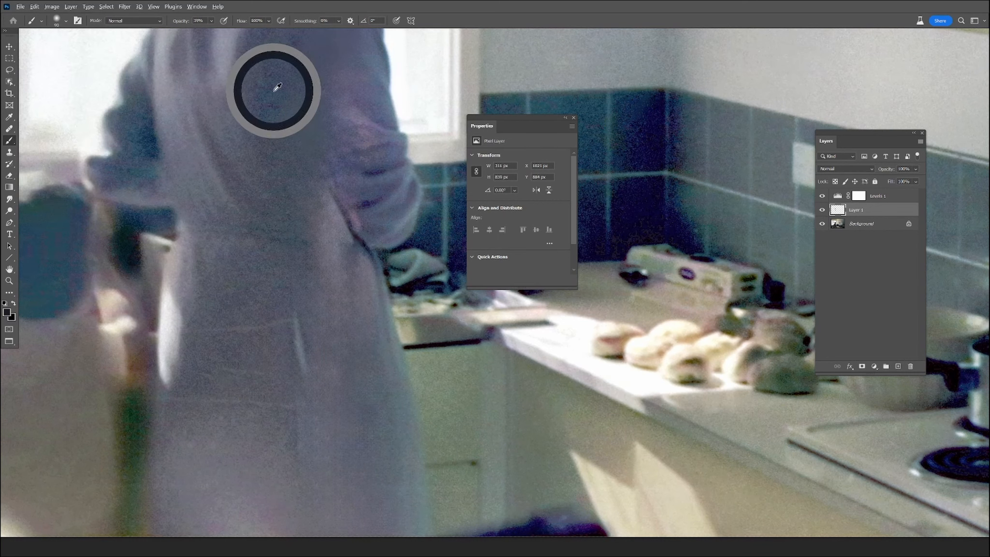
pyautogui.click(822, 195)
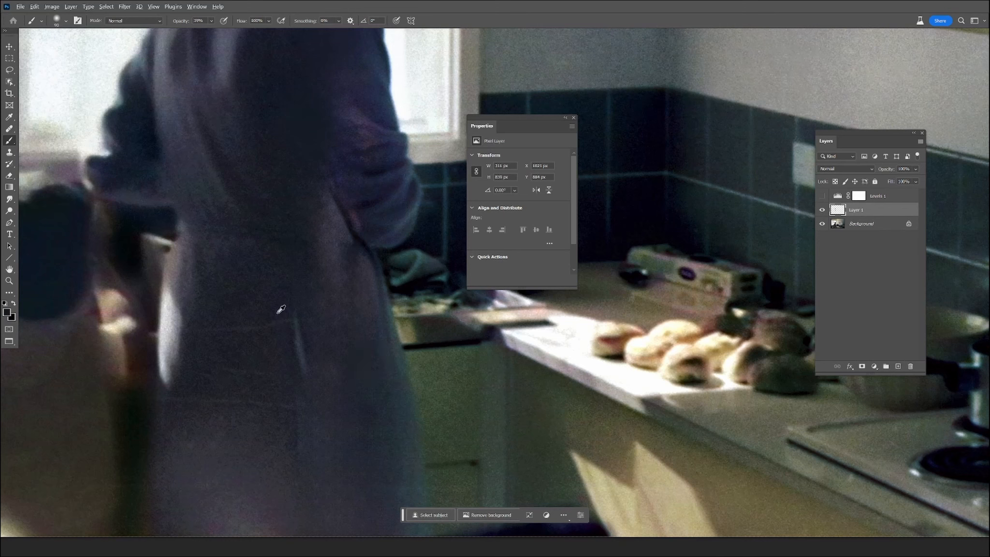
pyautogui.moveTo(330, 335)
pyautogui.mouseDown()
pyautogui.moveTo(343, 361)
pyautogui.moveTo(345, 451)
pyautogui.moveTo(329, 395)
pyautogui.moveTo(351, 451)
pyautogui.mouseUp()
# - Sample the dark tone at the back of the woman's head to even out her hair
pyautogui.scroll(-4, 302, 238)
pyautogui.moveTo(299, 149); pyautogui.dragTo(336, 311)
pyautogui.keyDown('alt'); pyautogui.click(356, 175); pyautogui.keyUp('alt')
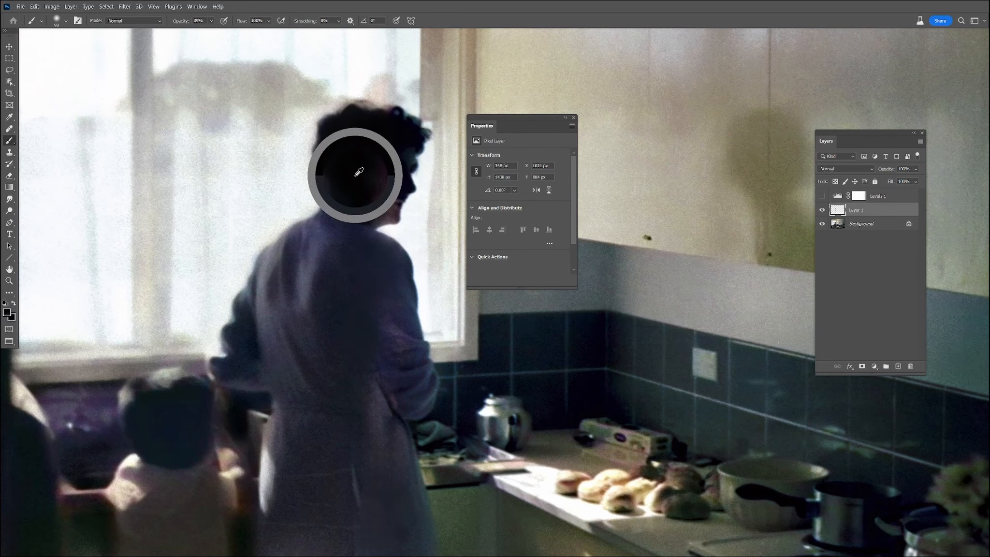
pyautogui.hotkey('ctrl', '0')
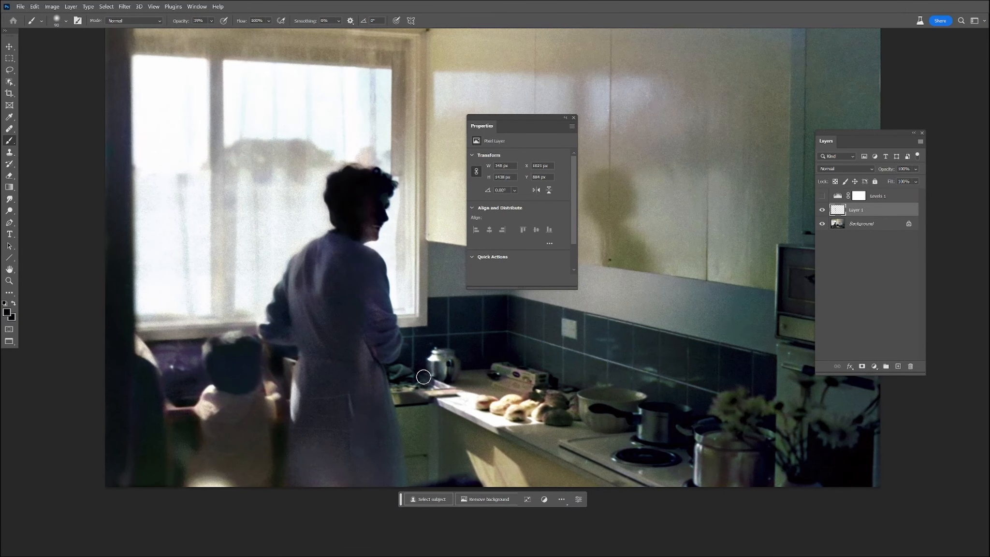
# - Delete the temporary Levels adjustment and merge the painted layer with the Background
pyautogui.click(888, 198)
pyautogui.moveTo(891, 197); pyautogui.dragTo(910, 366)
pyautogui.rightClick(863, 210)
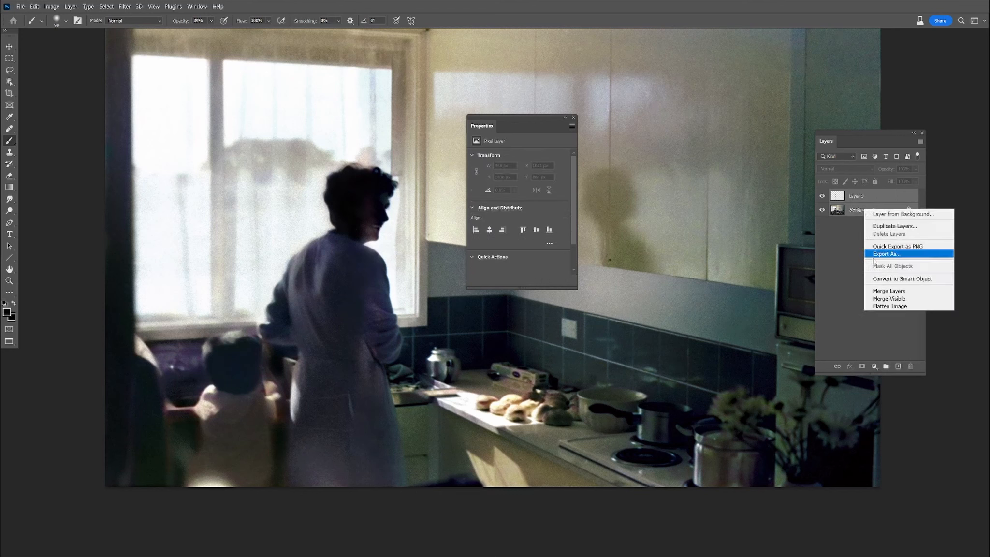
pyautogui.click(882, 290)
# - Add a blank layer and set its blend mode to Color
pyautogui.click(895, 366)
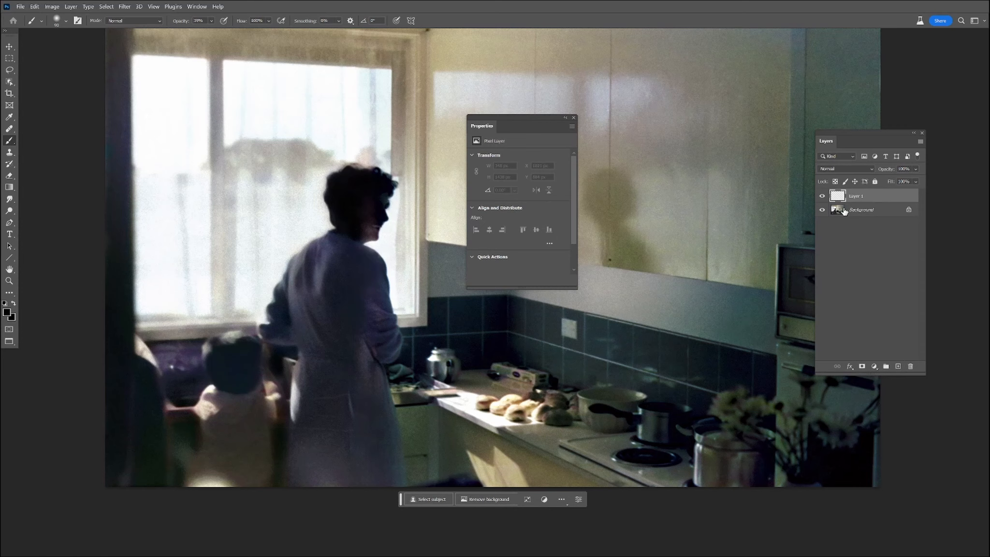
pyautogui.click(845, 168)
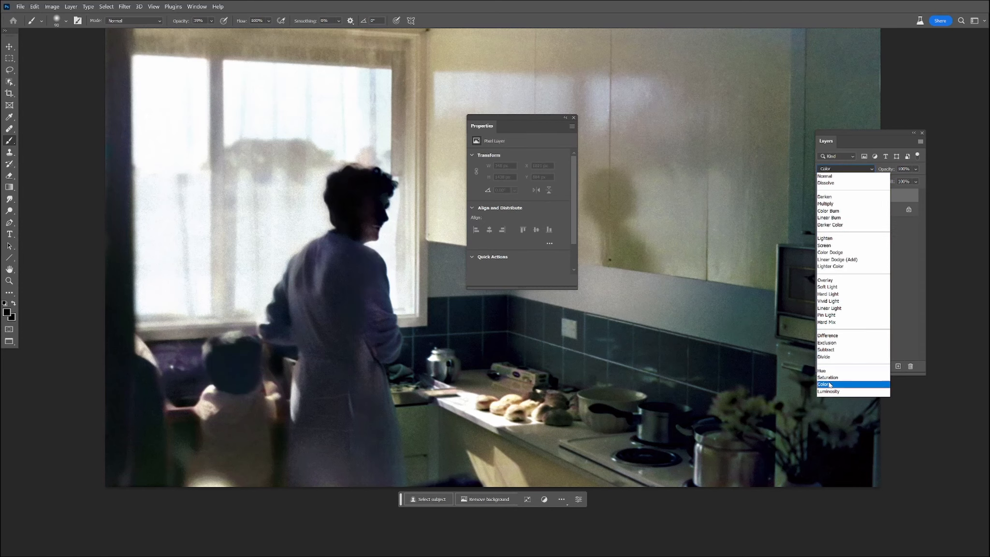
pyautogui.click(829, 384)
# - Paint sampled neutral colour over the purple patch below the window beside the child's head
pyautogui.keyDown('alt'); pyautogui.click(566, 359); pyautogui.keyUp('alt')
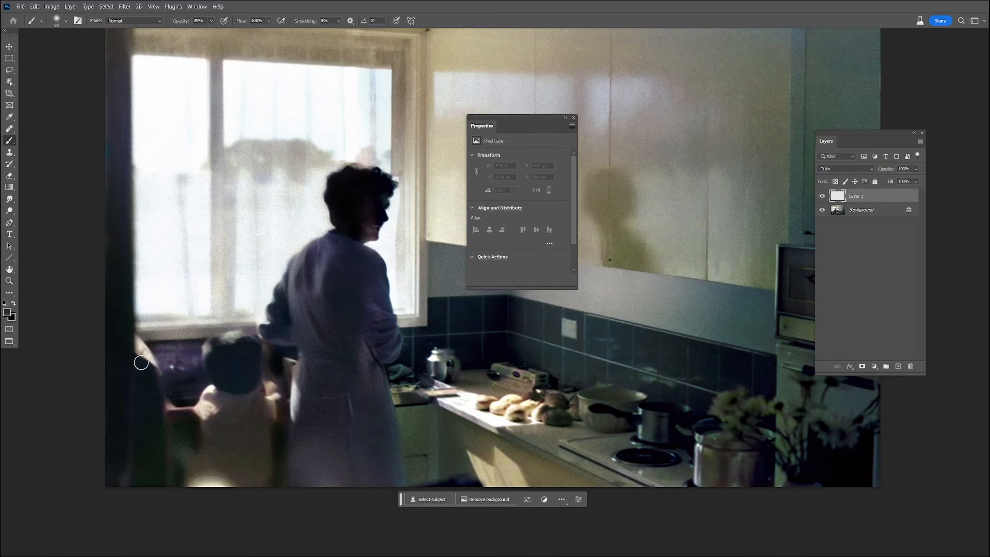
pyautogui.scroll(2, 141, 363)
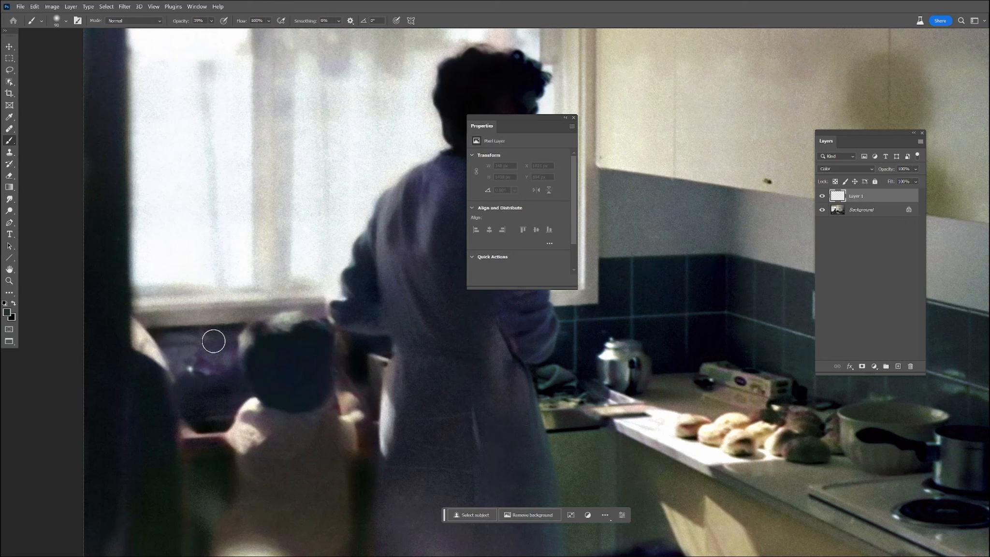
pyautogui.moveTo(217, 368)
pyautogui.mouseDown()
pyautogui.moveTo(188, 403)
pyautogui.moveTo(226, 361)
pyautogui.mouseUp()
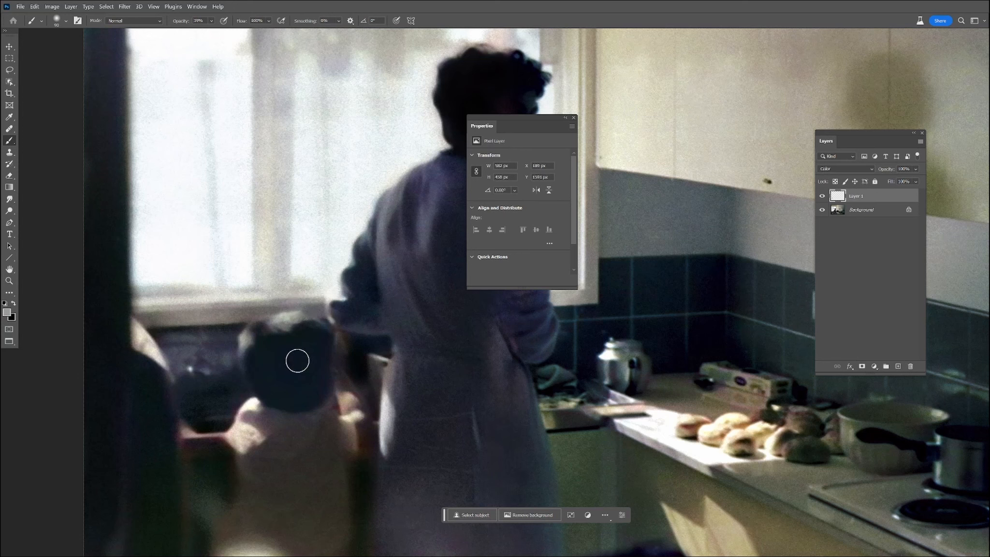
# - Recolour the child's blue-tinted hair brown and neutralise the clothing with tones sampled from the counter area and bread rolls
pyautogui.moveTo(344, 364); pyautogui.dragTo(335, 344)
pyautogui.keyDown('alt'); pyautogui.click(572, 420); pyautogui.keyUp('alt')
pyautogui.keyDown('alt'); pyautogui.click(726, 428); pyautogui.keyUp('alt')
pyautogui.keyDown('alt'); pyautogui.click(719, 433); pyautogui.keyUp('alt')
pyautogui.keyDown('alt'); pyautogui.click(685, 429); pyautogui.keyUp('alt')
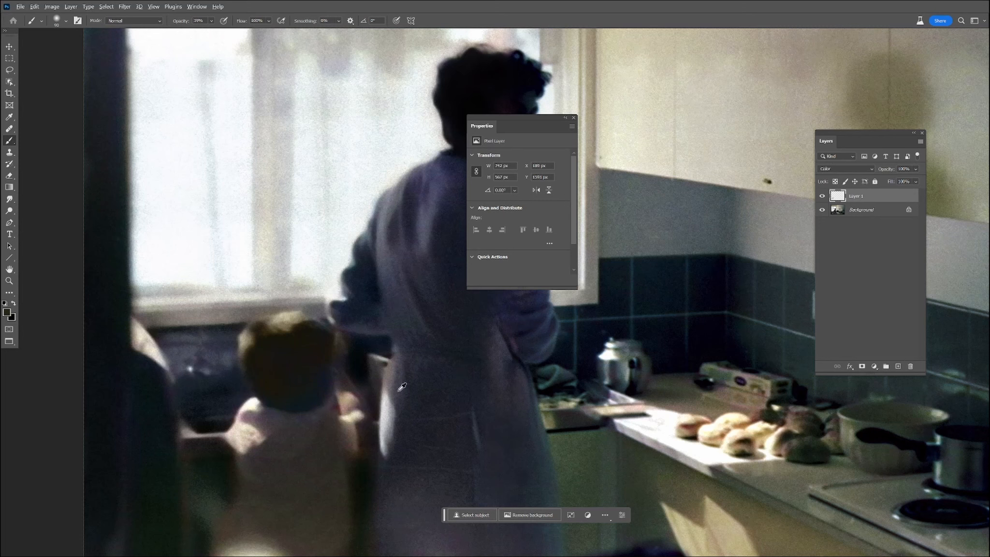
# - Enlarge the brush and blend the sampled brown across the whole of the child's hair
pyautogui.press(']')
pyautogui.press(']')
pyautogui.press(']')
pyautogui.press(']')
pyautogui.press(']')
pyautogui.moveTo(306, 366)
pyautogui.mouseDown()
pyautogui.moveTo(323, 349)
pyautogui.moveTo(296, 366)
pyautogui.moveTo(292, 397)
pyautogui.moveTo(307, 412)
pyautogui.moveTo(266, 358)
pyautogui.mouseUp()
pyautogui.scroll(-5, 414, 401)
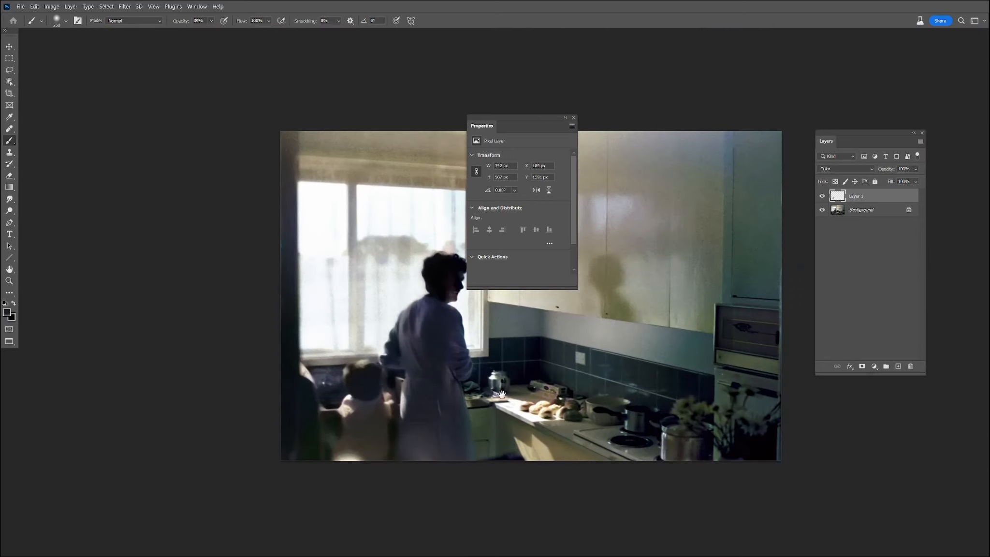
# - Sample a neutral tone from the child's clothing and paint it over the lower part of the child and chair
pyautogui.moveTo(485, 401); pyautogui.dragTo(394, 402)
pyautogui.keyDown('alt'); pyautogui.click(282, 439); pyautogui.keyUp('alt')
pyautogui.moveTo(259, 404)
pyautogui.mouseDown()
pyautogui.moveTo(277, 411)
pyautogui.moveTo(278, 464)
pyautogui.mouseUp()
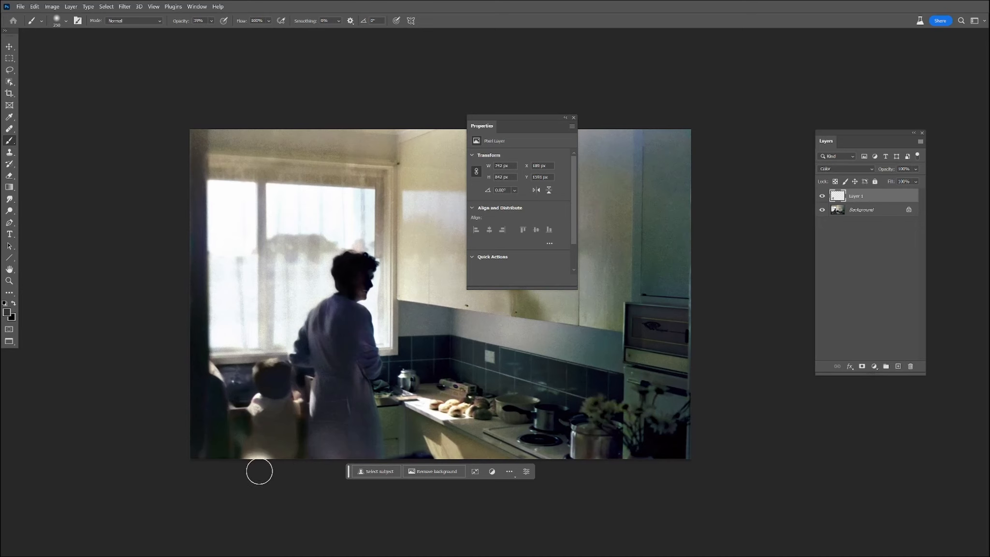
pyautogui.moveTo(289, 412); pyautogui.dragTo(249, 456)
pyautogui.press('space')
pyautogui.moveTo(357, 414)
pyautogui.mouseDown()
pyautogui.moveTo(285, 458)
pyautogui.moveTo(318, 438)
pyautogui.mouseUp()
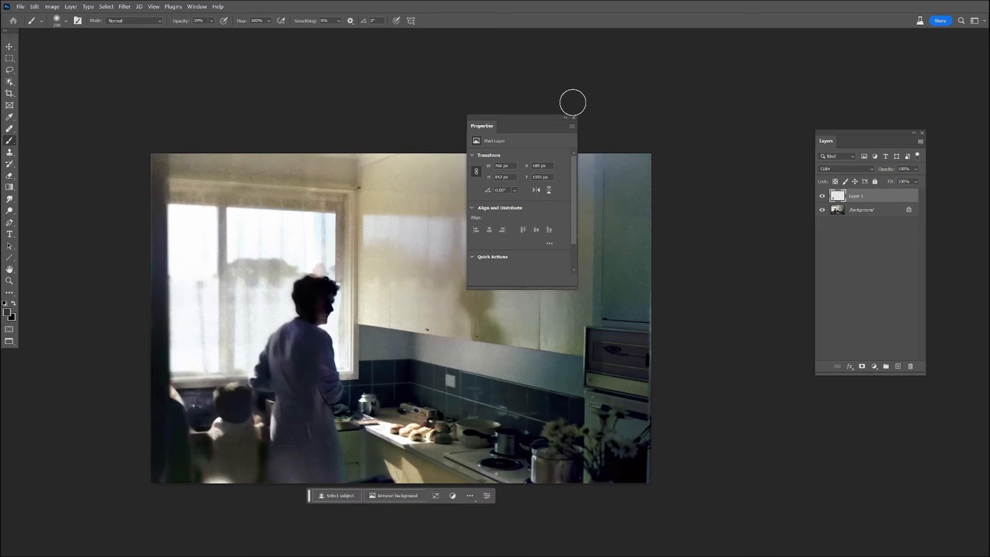
# - Close the Properties panel and neutralise the bluish cast on the upper-right wall cabinets with a much larger brush
pyautogui.click(574, 117)
pyautogui.scroll(3, 536, 268)
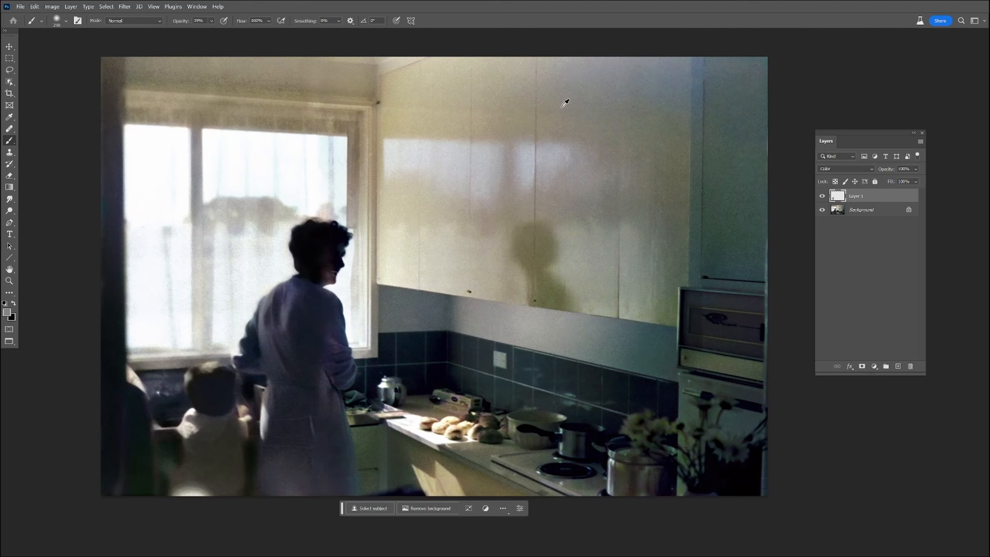
pyautogui.press(']')
pyautogui.press(']')
pyautogui.press(']')
# - Toggle the visibility of Layer 1 to compare the wall cabinets with and without the painted colour correction
pyautogui.click(823, 196)
pyautogui.scroll(3, 662, 118)
pyautogui.moveTo(581, 144); pyautogui.dragTo(530, 283)
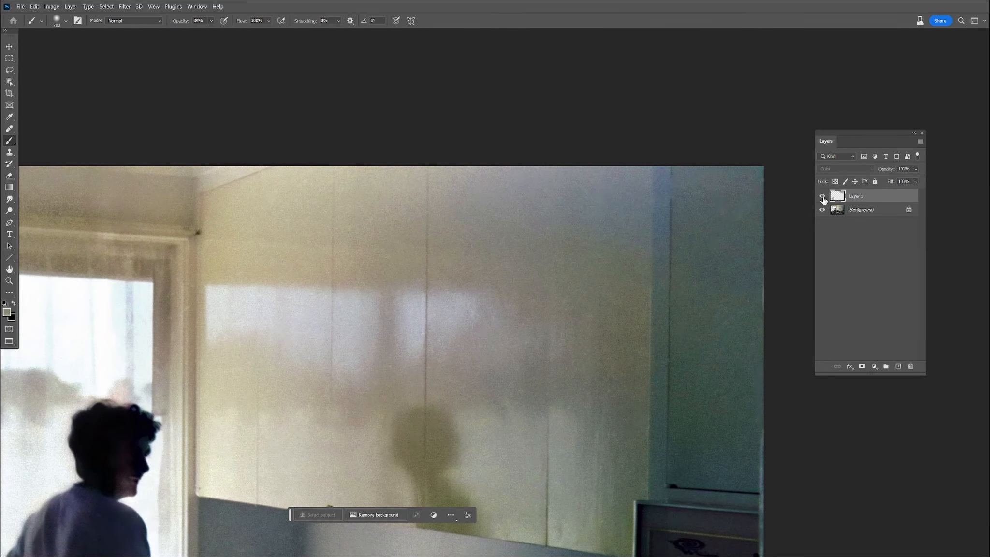
pyautogui.click(823, 197)
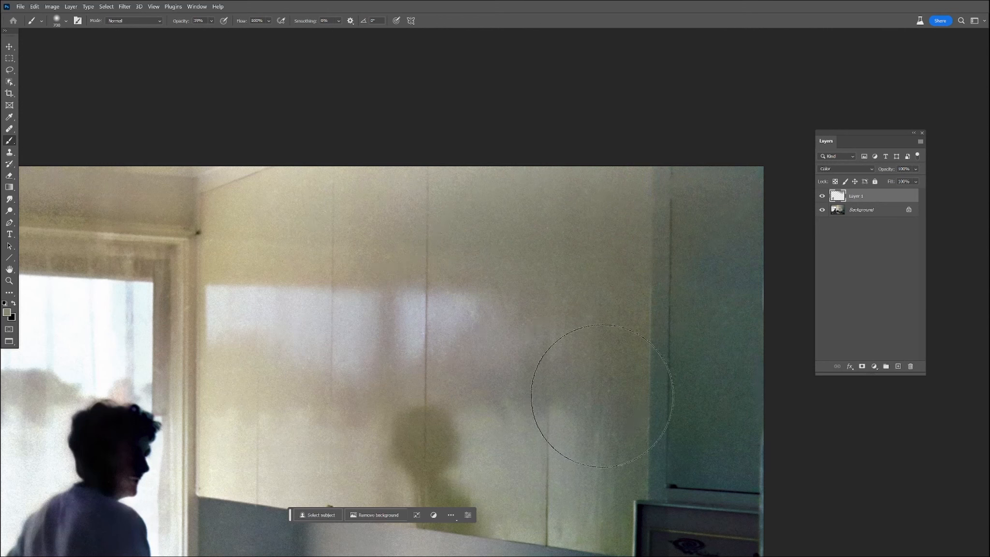
# - Reduce the brush size and sample tones from the cupboard below the counter to recolour the area beside the woman's coat
pyautogui.scroll(-3, 563, 381)
pyautogui.keyDown('alt'); pyautogui.click(630, 352); pyautogui.keyUp('alt')
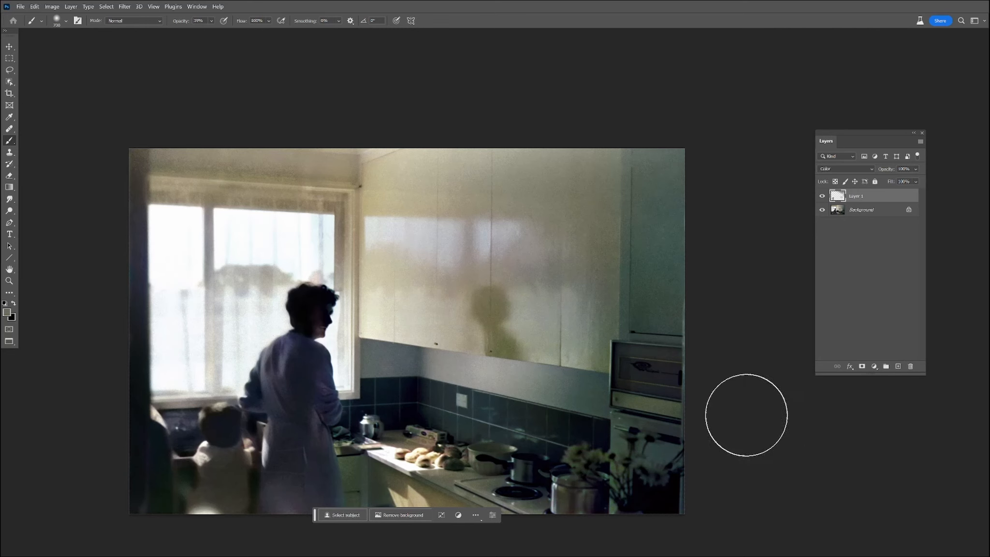
pyautogui.press('space')
pyautogui.moveTo(565, 351); pyautogui.dragTo(611, 327)
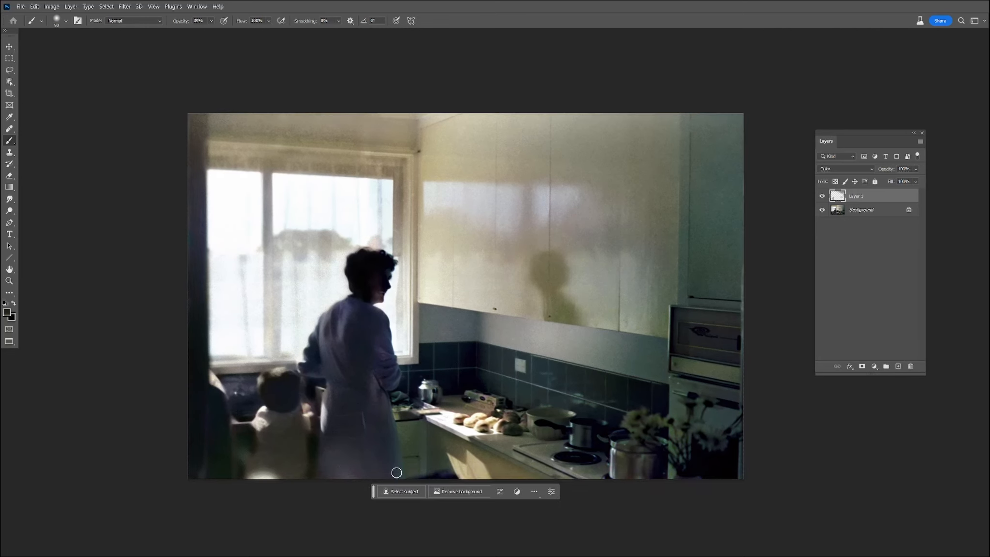
pyautogui.keyDown('alt'); pyautogui.click(457, 465); pyautogui.keyUp('alt')
pyautogui.keyDown('alt'); pyautogui.click(441, 440); pyautogui.keyUp('alt')
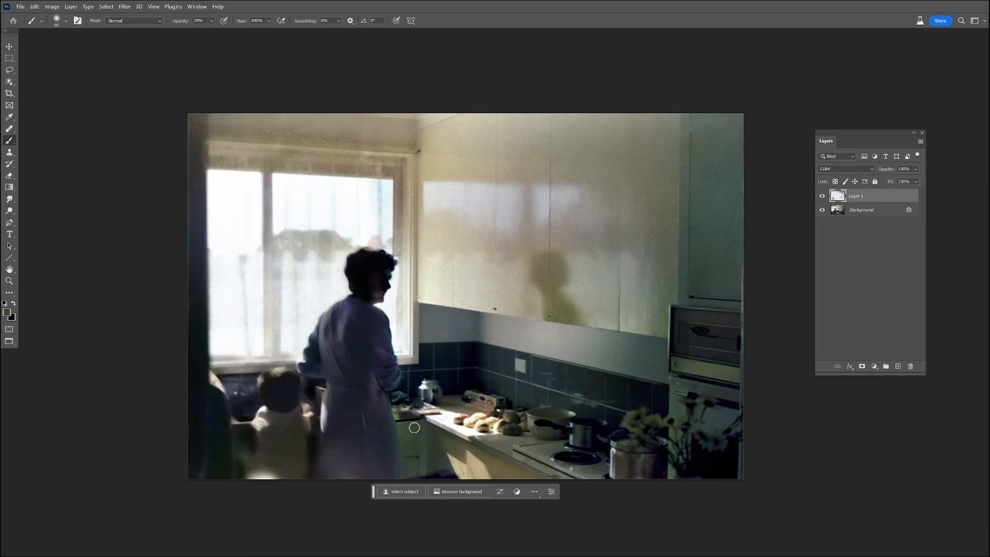